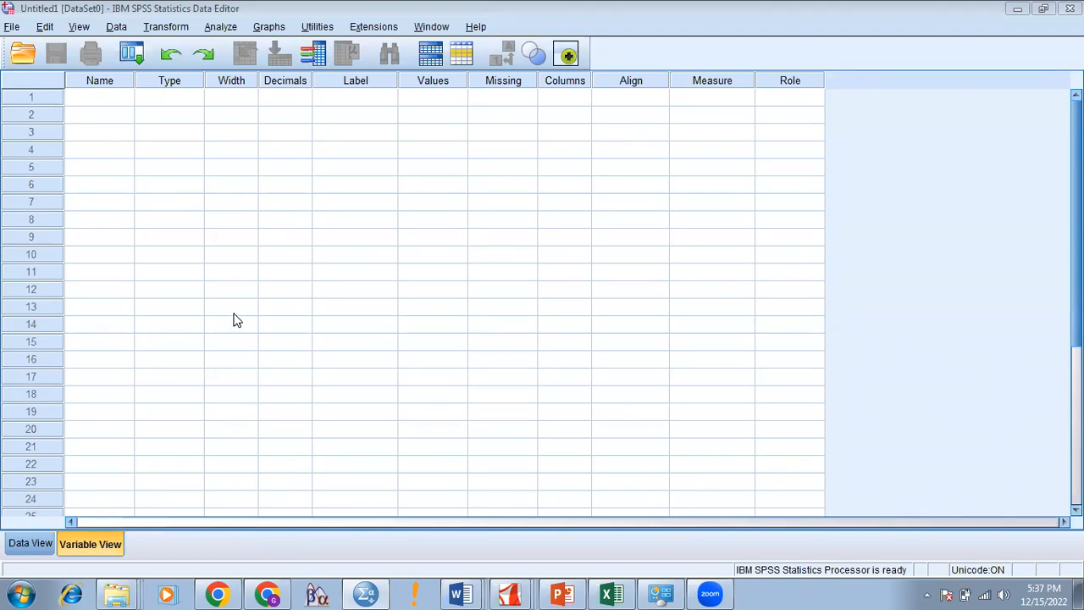
Step: Switch between Data View and Variable View, ending in Variable View
left_click(36, 547)
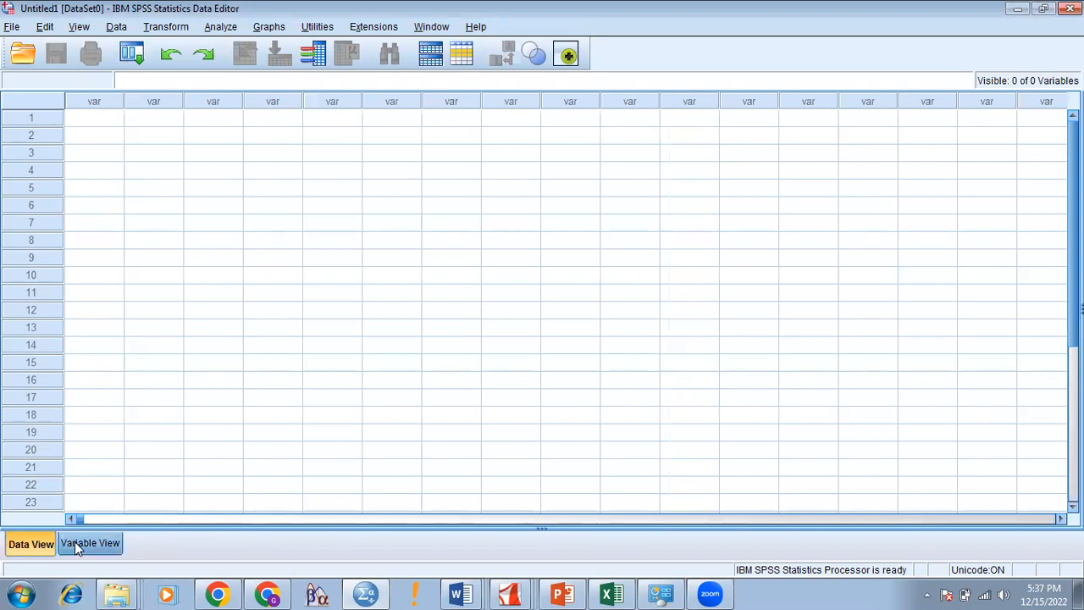
left_click(75, 546)
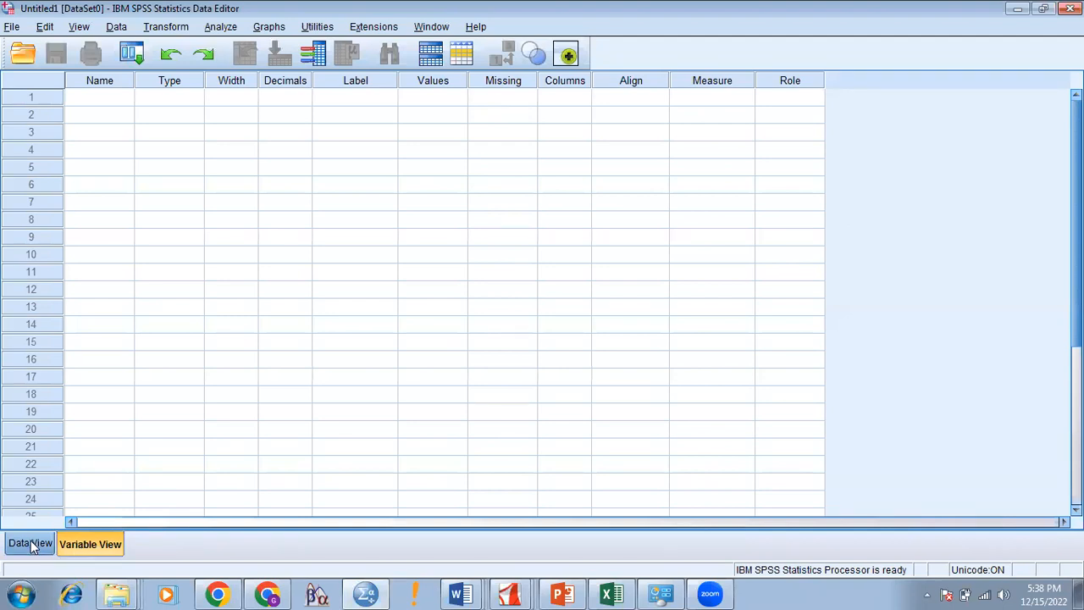
left_click(34, 546)
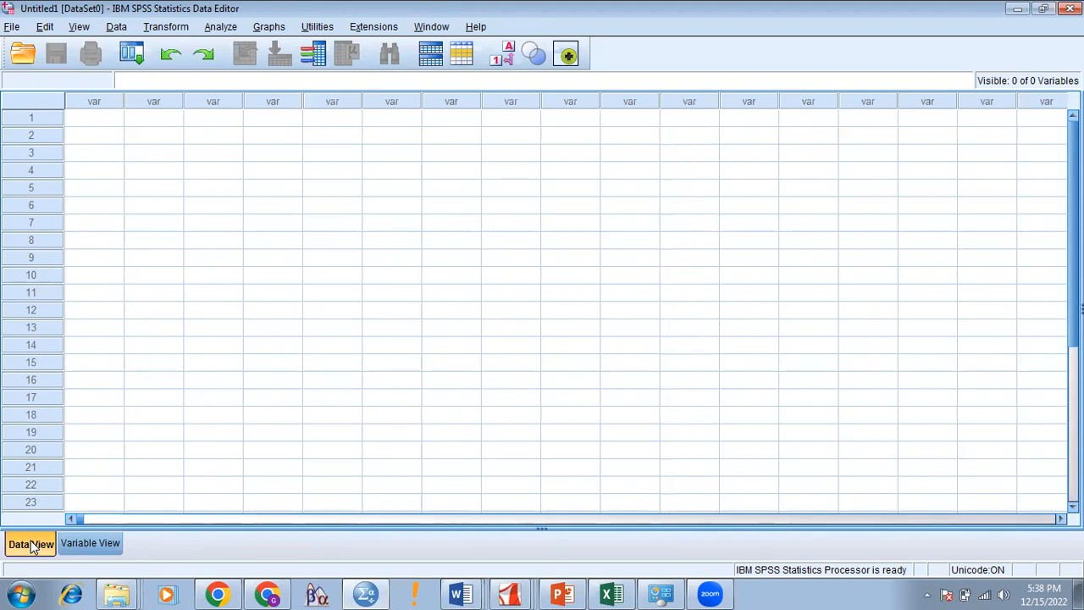
left_click(88, 545)
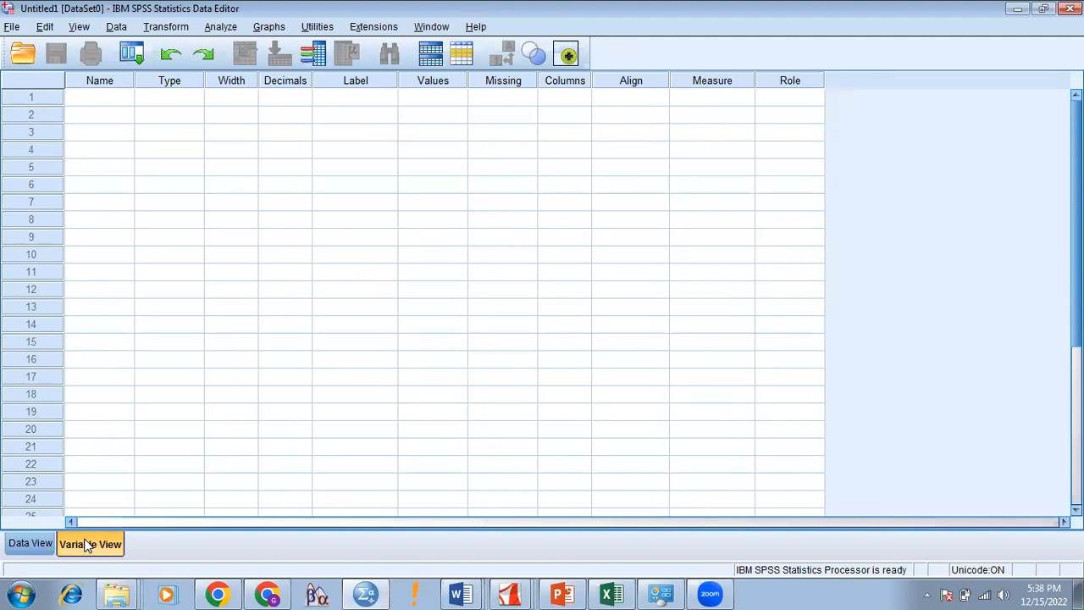
Step: Enter ID as the name of the first variable in row 1
left_click(96, 100)
left_click(97, 100)
type("ID")
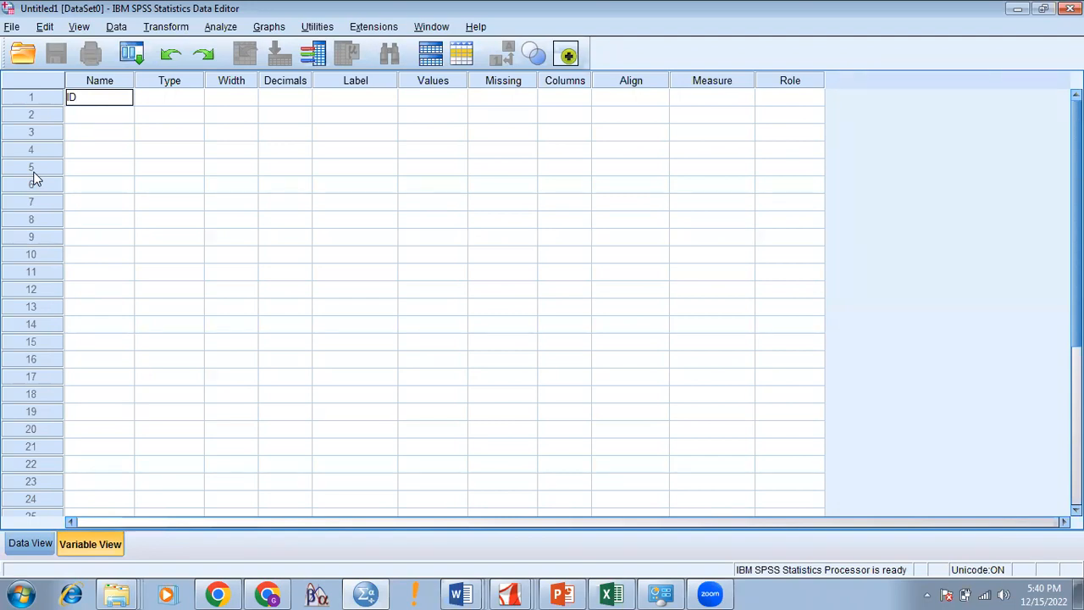
Step: Commit ID and add Age and Gender as the second and third variables
left_click(82, 115)
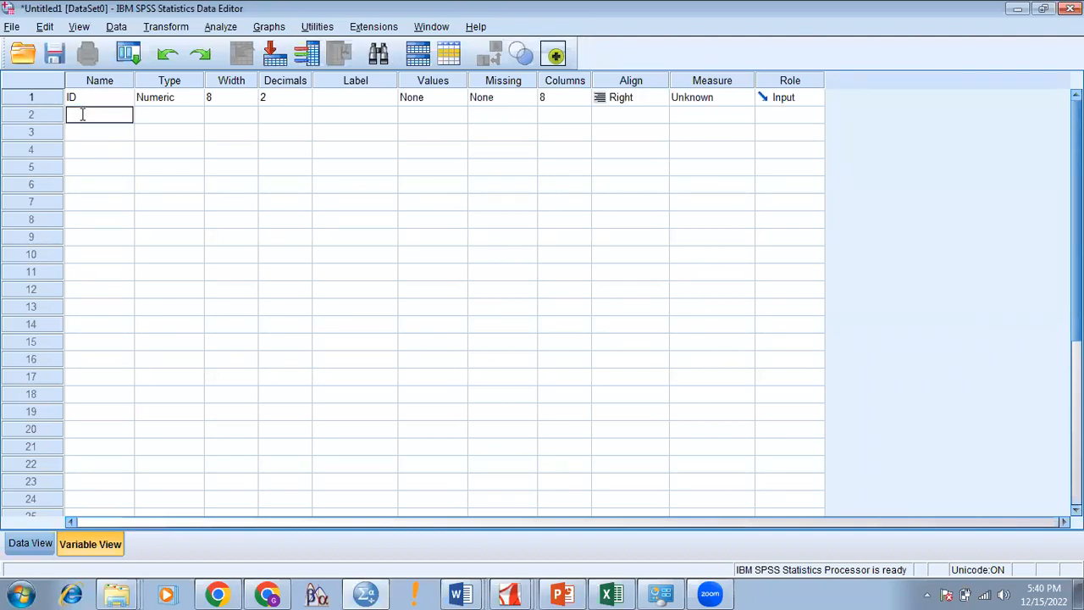
type("Age")
left_click(89, 133)
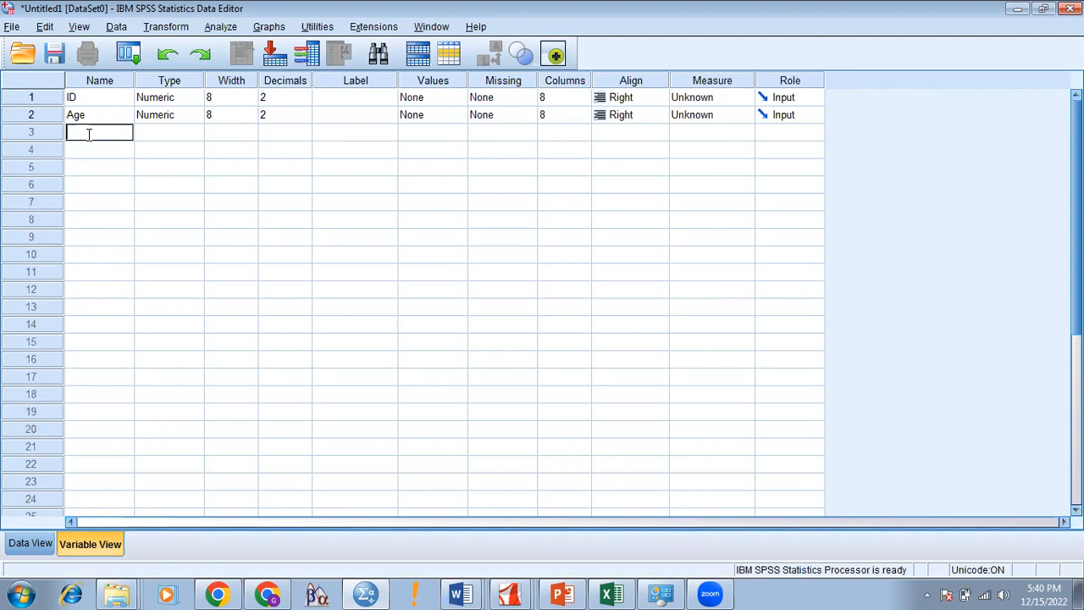
type("Gender")
Step: Name the fourth variable 'Family Sys' with a space, triggering an illegal-character warning
left_click(95, 155)
left_click(94, 149)
type("FamilySys")
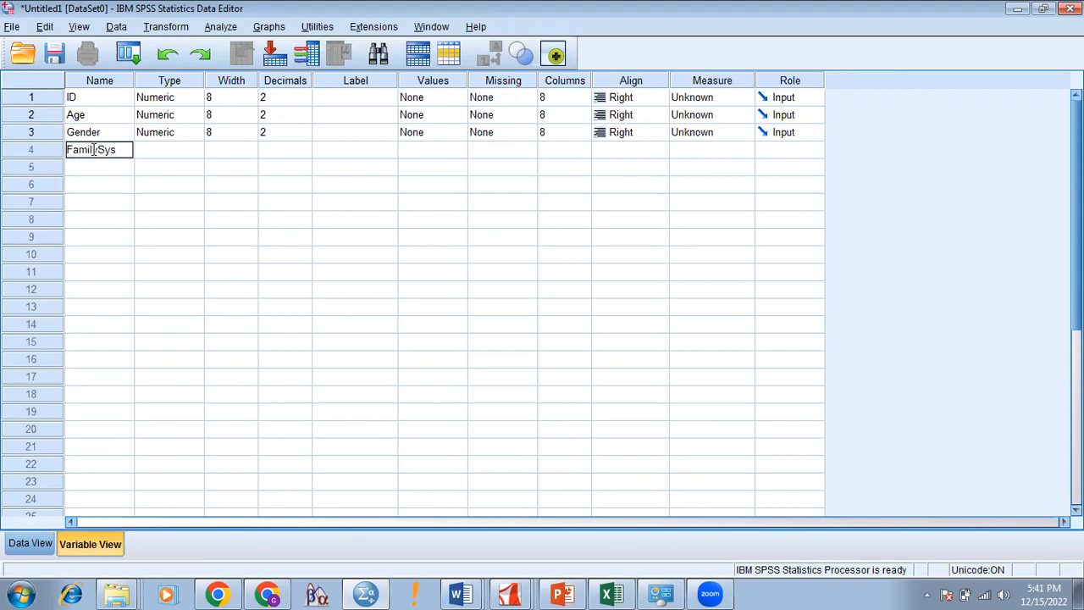
key("shift+Left")
key("shift+Left")
key("shift+Left")
key("shift+Home")
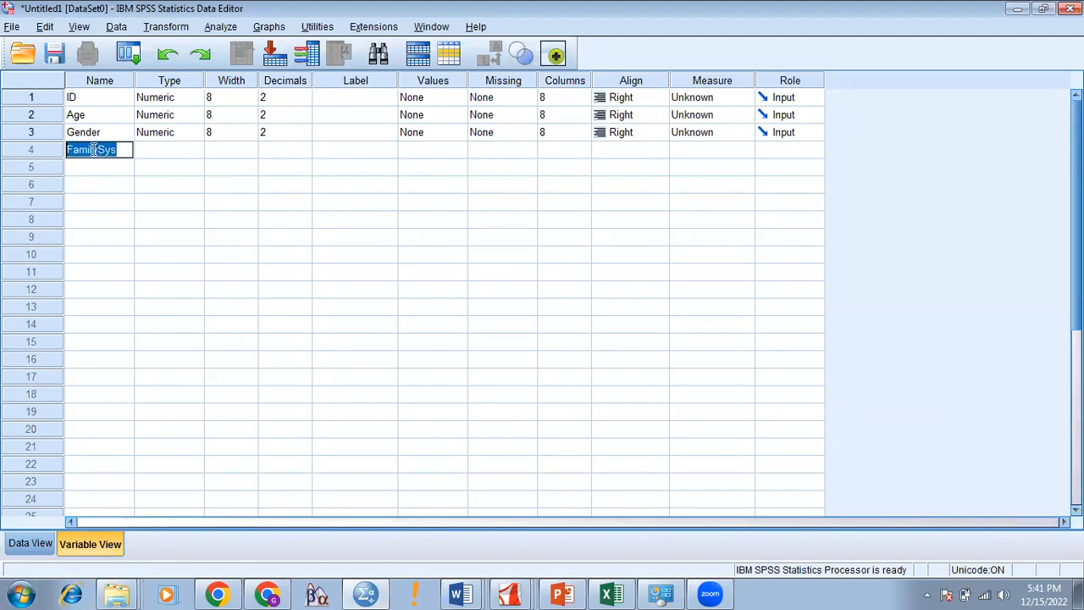
left_click(94, 150)
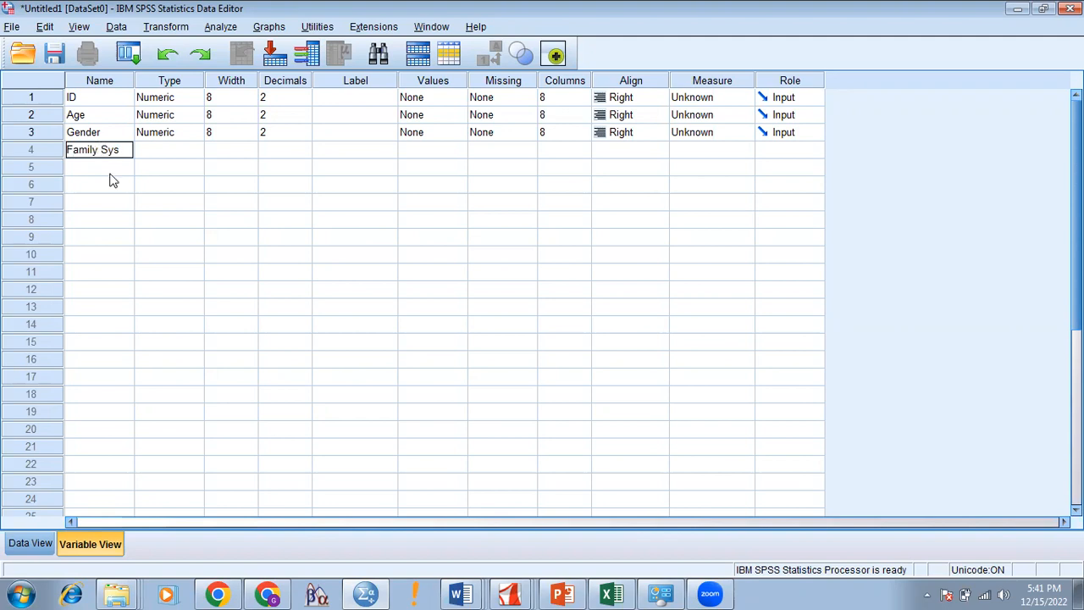
key("Return")
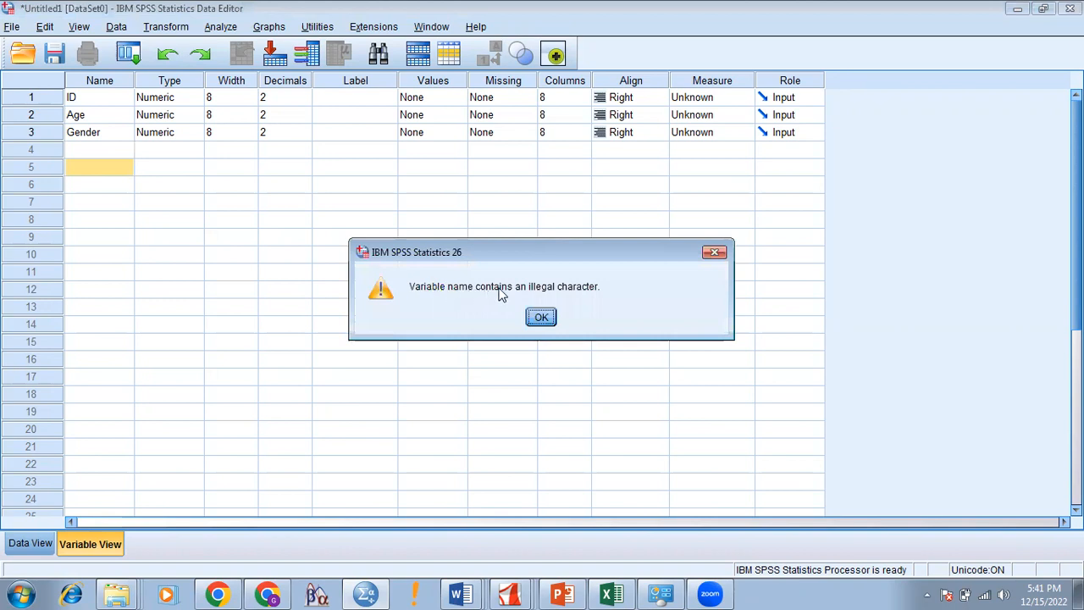
Step: Dismiss the warning and rename the fourth variable FamilySys without a space
left_click(716, 253)
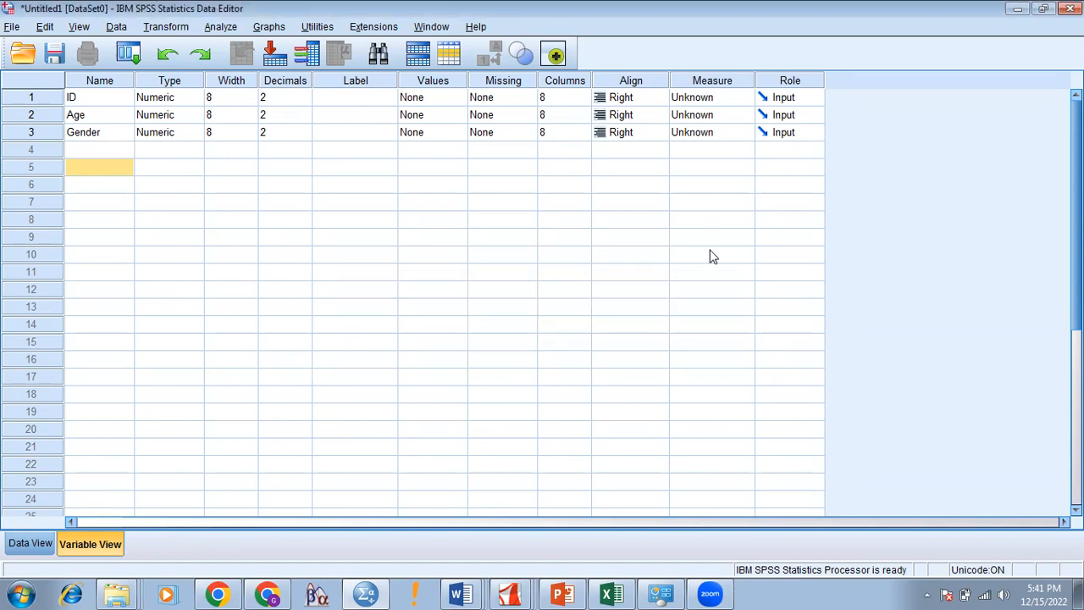
left_click(58, 164)
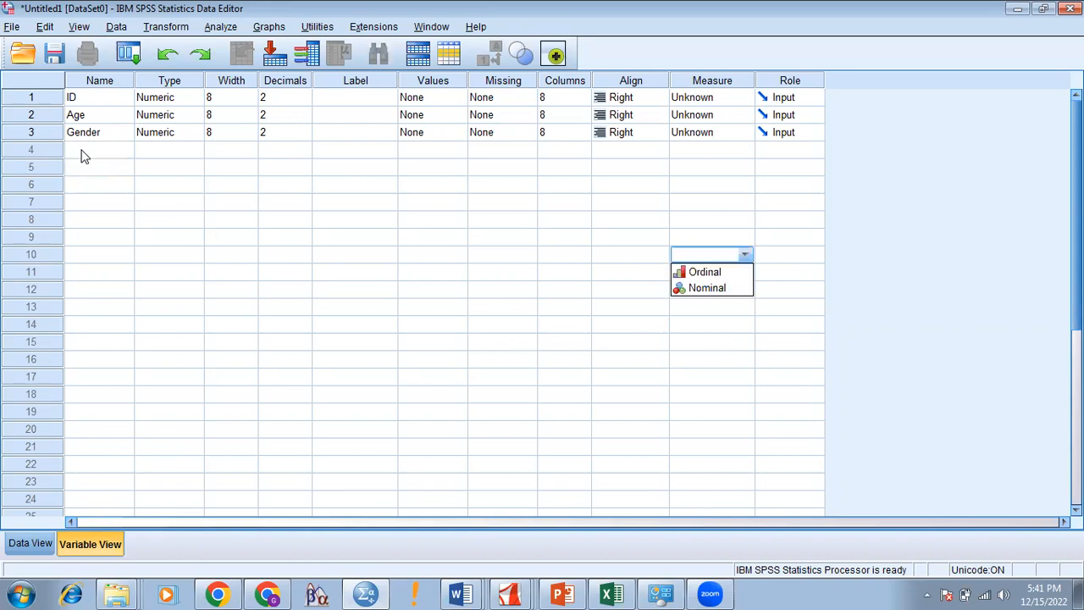
left_click(82, 150)
type("FamilySys")
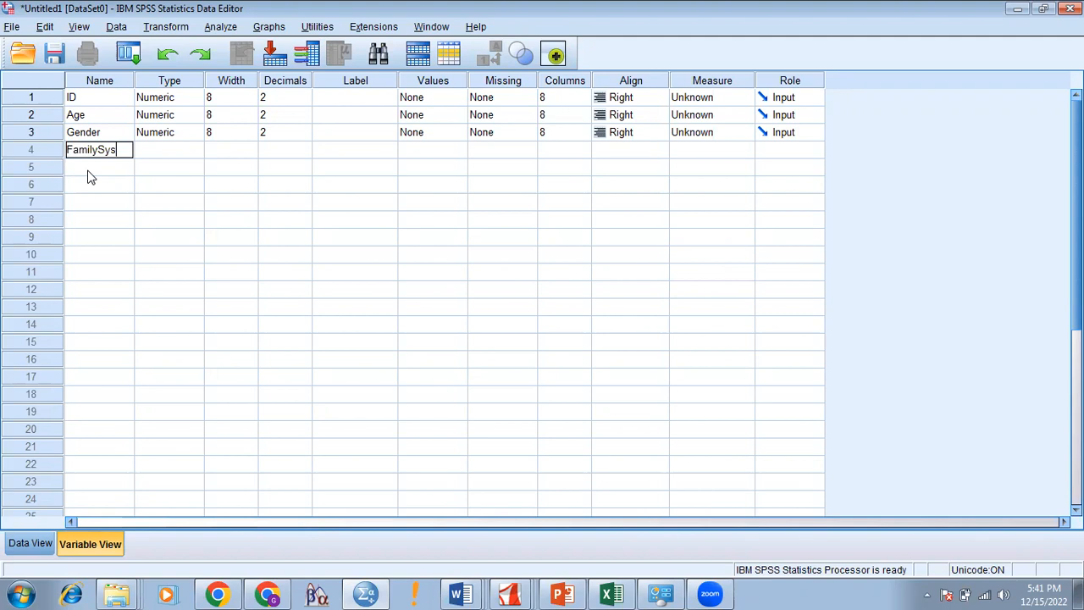
Step: Add MaritalStatus and Birthorder as the fifth and sixth variables
left_click(88, 168)
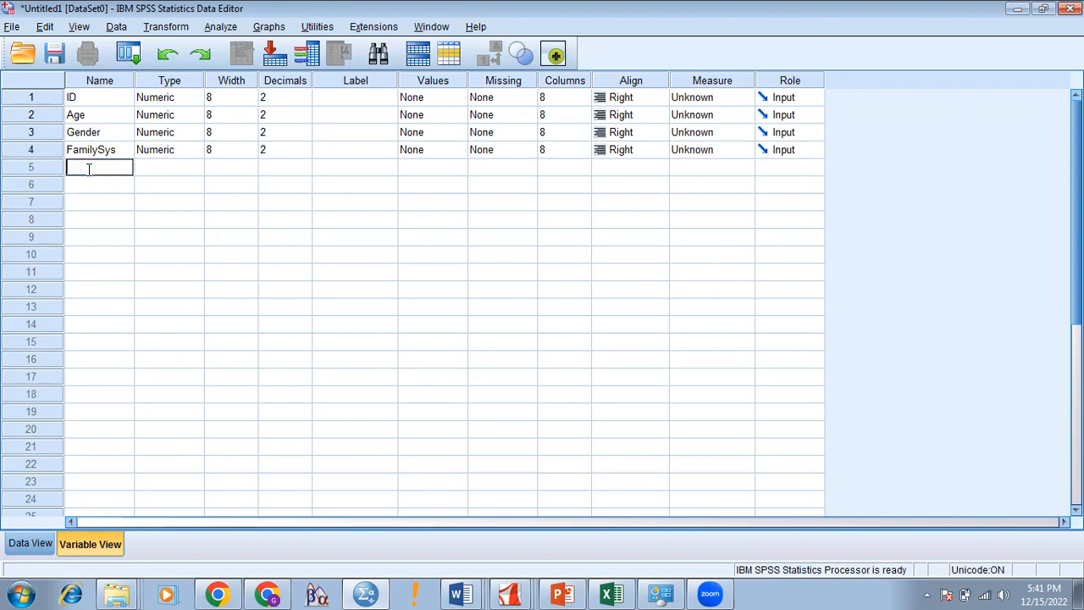
type("MaritalStatus")
left_click(93, 186)
left_click(94, 185)
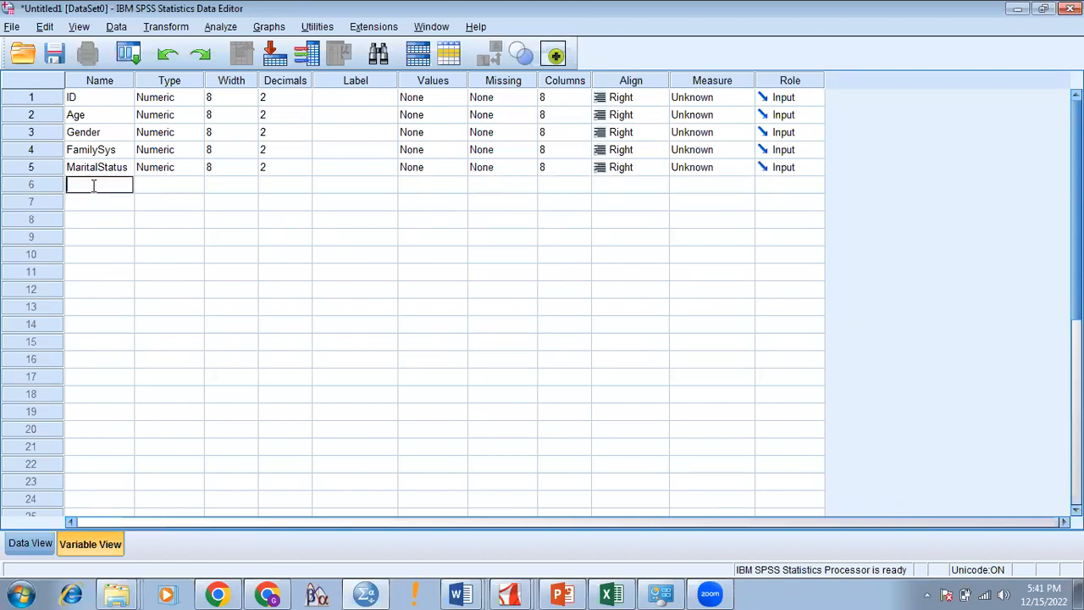
type("Birthorder")
Step: Type AS1 as the seventh variable name
left_click(96, 204)
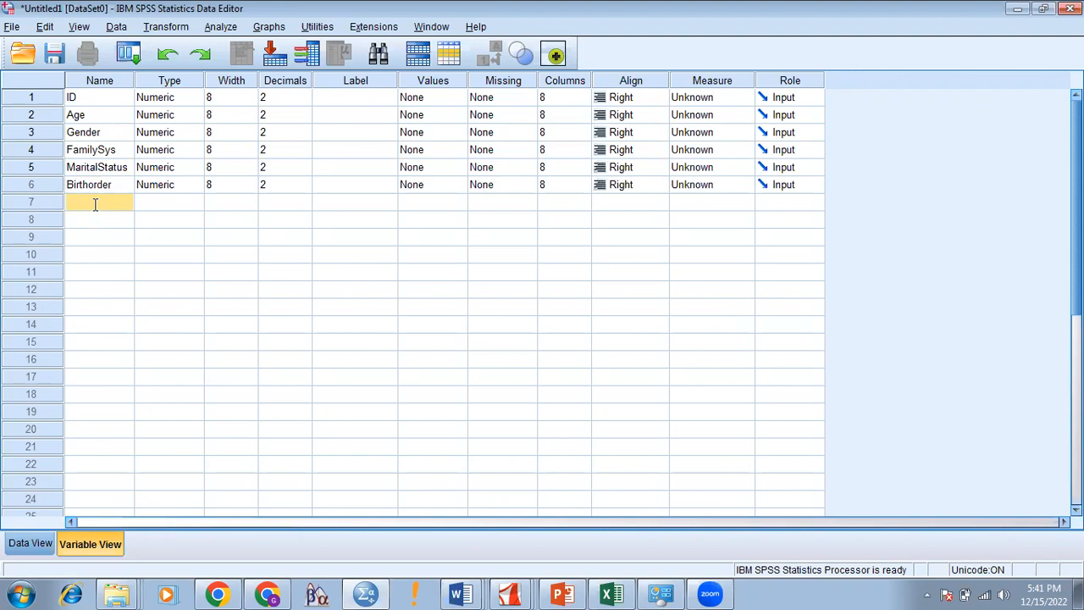
left_click(95, 204)
type("AS1")
key("Left")
key("shift+Left")
key("shift+Left")
Step: Add AS2 through AS5 in rows 8–11, correcting a mistyped AS3 to AS2
left_click(95, 219)
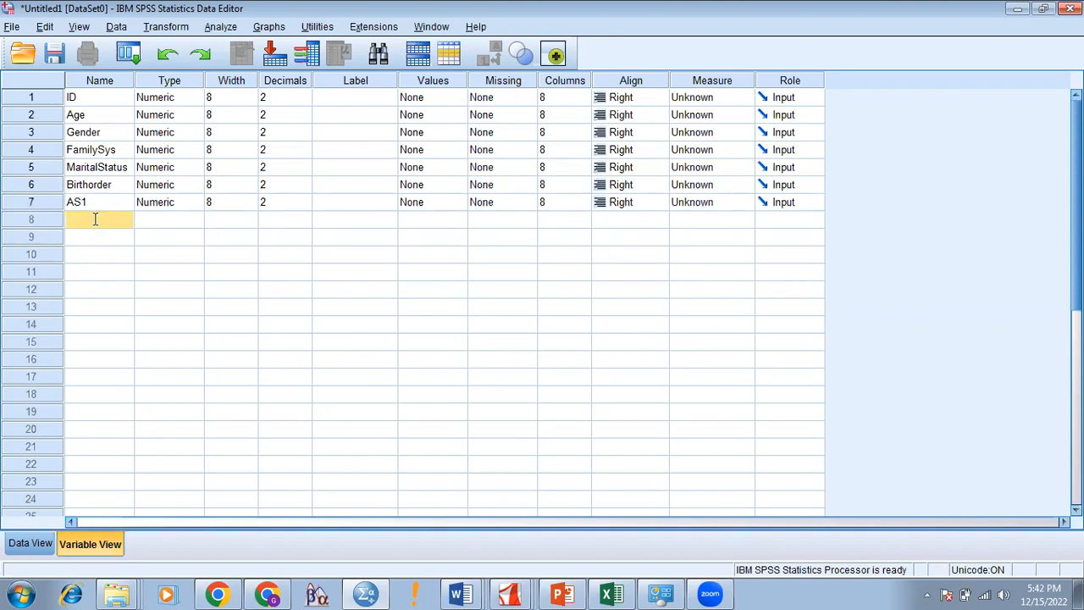
type("AS3")
key("BackSpace")
type("2")
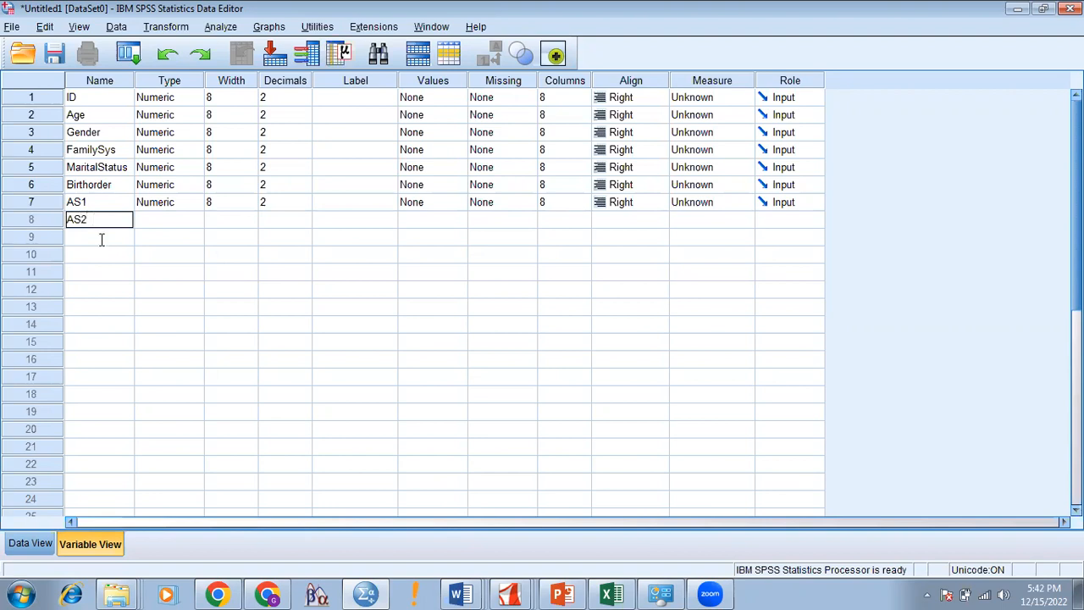
left_click(101, 238)
type("AS3")
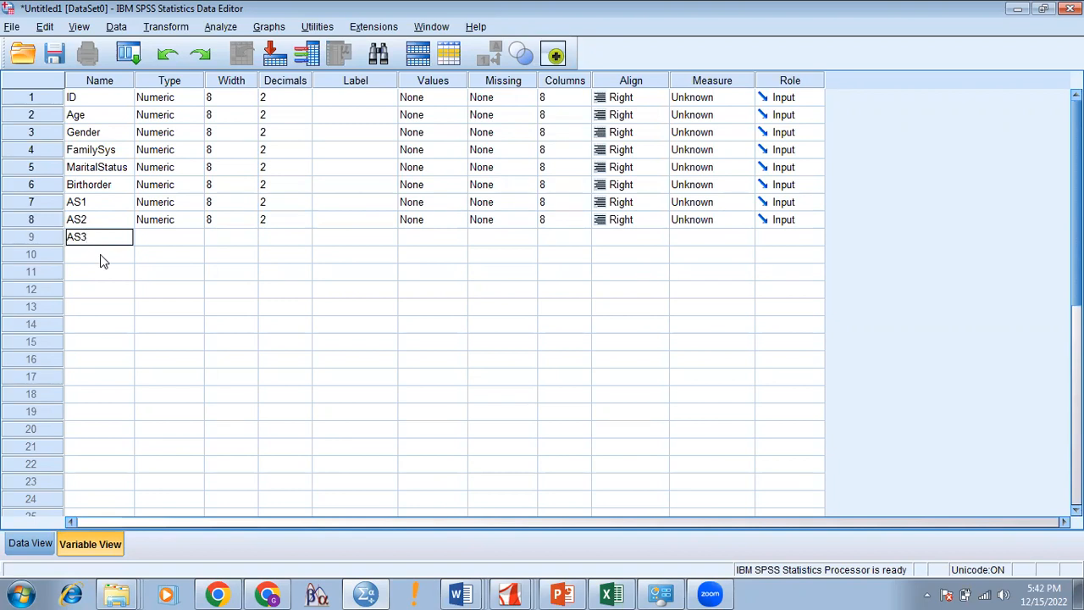
left_click(100, 255)
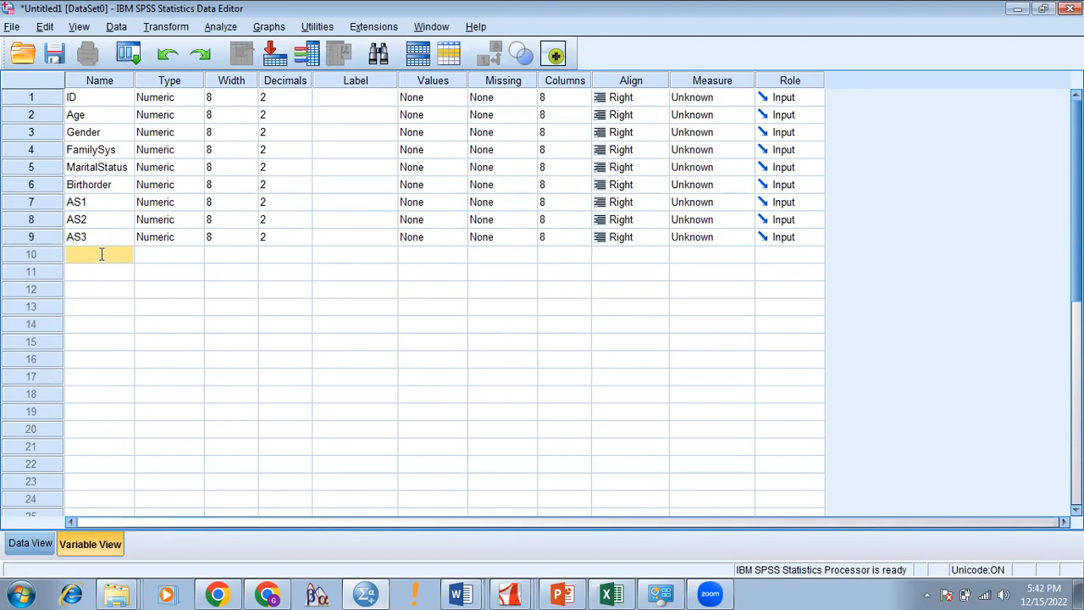
type("AS4")
left_click(100, 272)
type("AS")
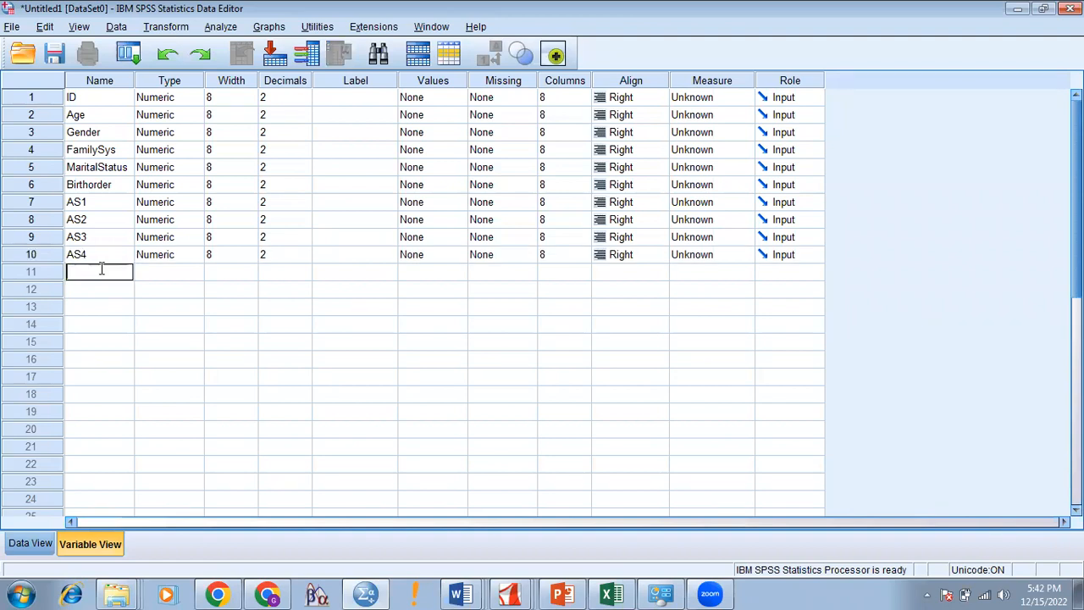
type("5")
Step: Add AS6 through AS9 in the next rows and start AS10 in row 16
left_click(100, 290)
type("AS6")
left_click(99, 309)
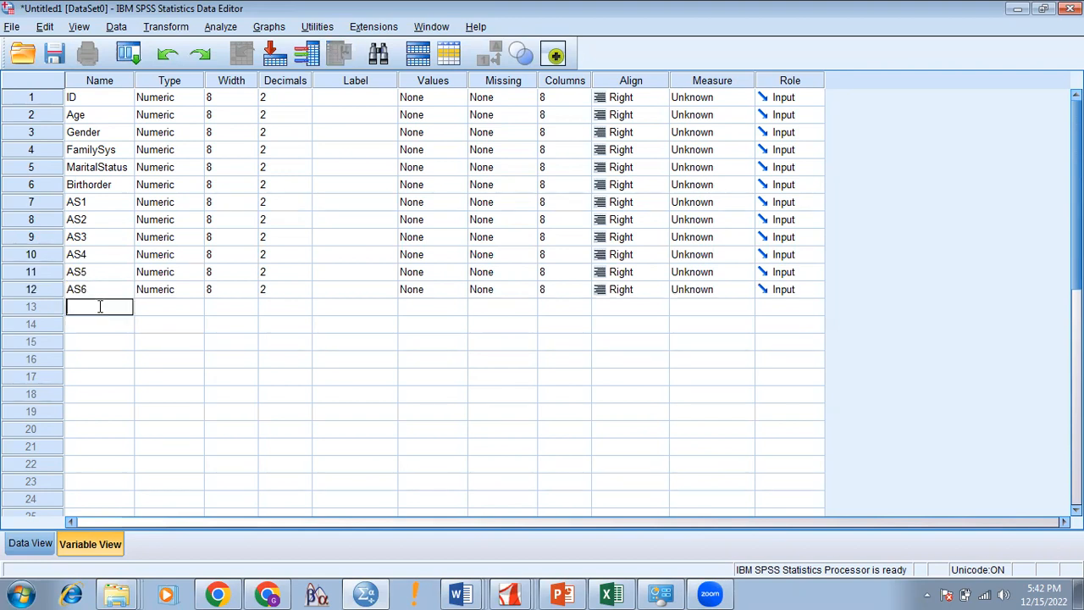
type("AS7")
left_click(100, 324)
type("AS8")
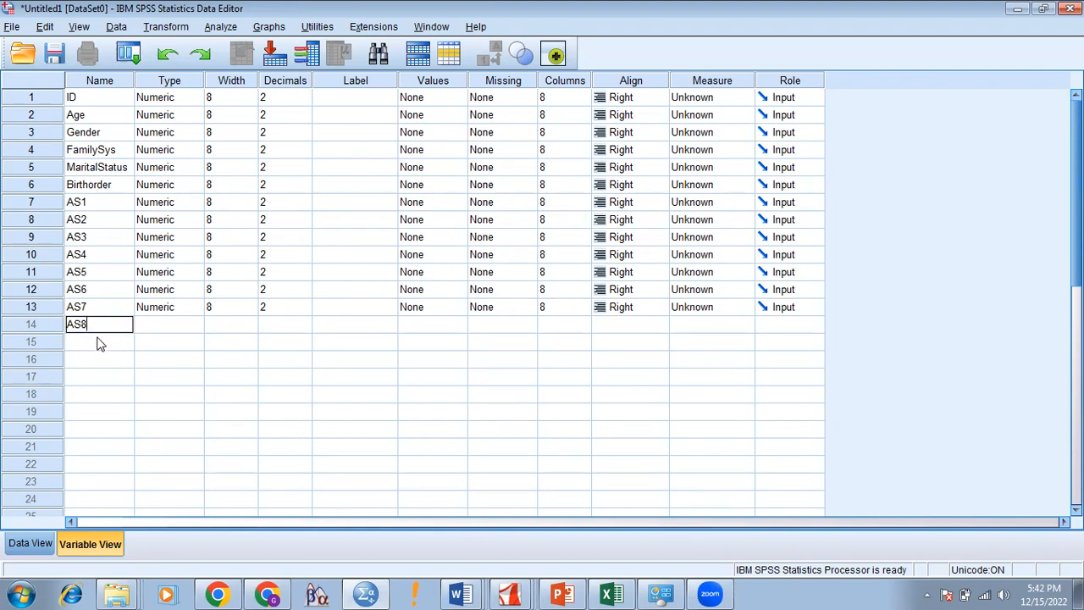
left_click(97, 343)
type("AS9")
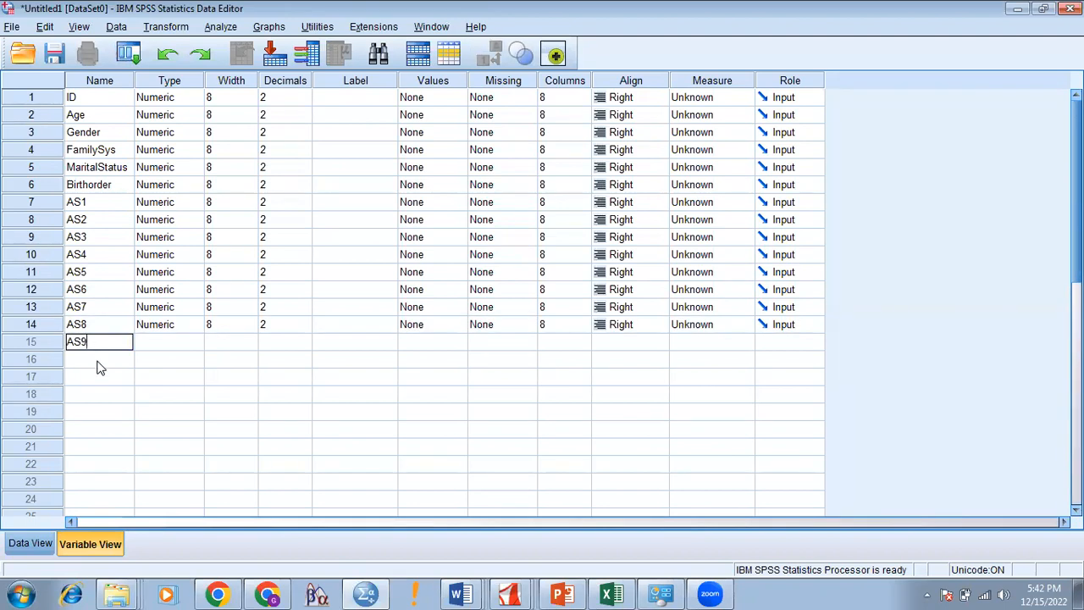
left_click(99, 359)
type("AS10")
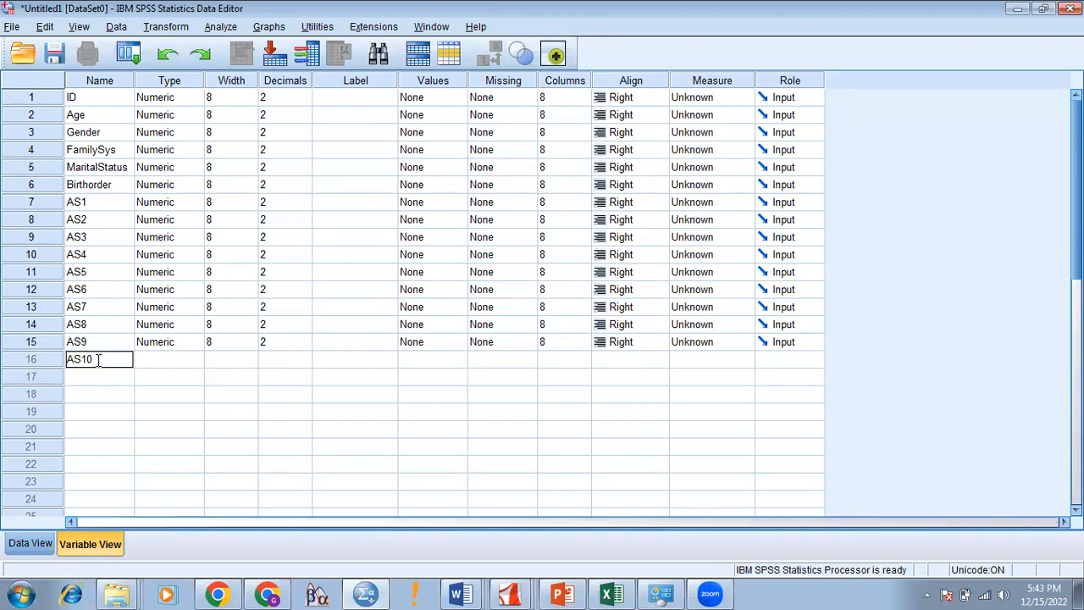
Step: Commit AS10 and add SS1 through SS4 as the next variables
left_click(97, 379)
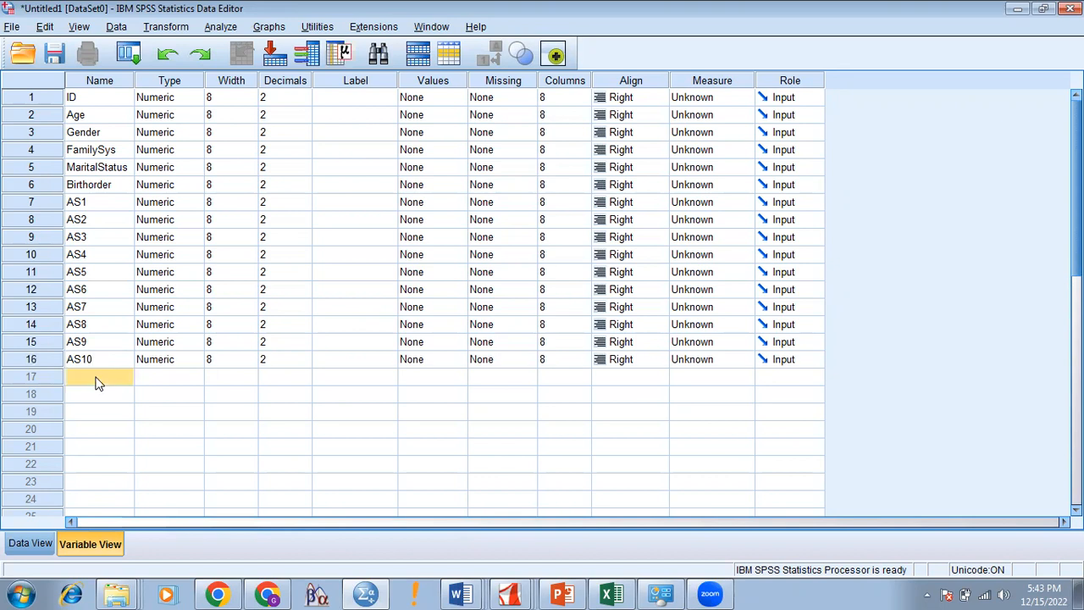
type("SS1")
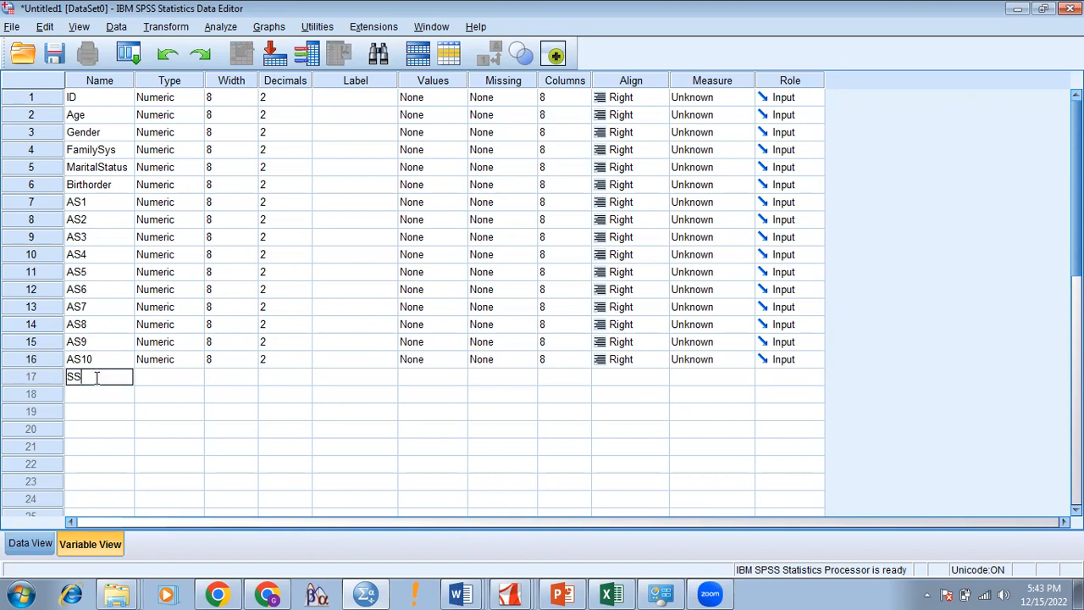
key("Left")
key("shift+Left")
key("shift+Left")
left_click(97, 395)
type("SS2")
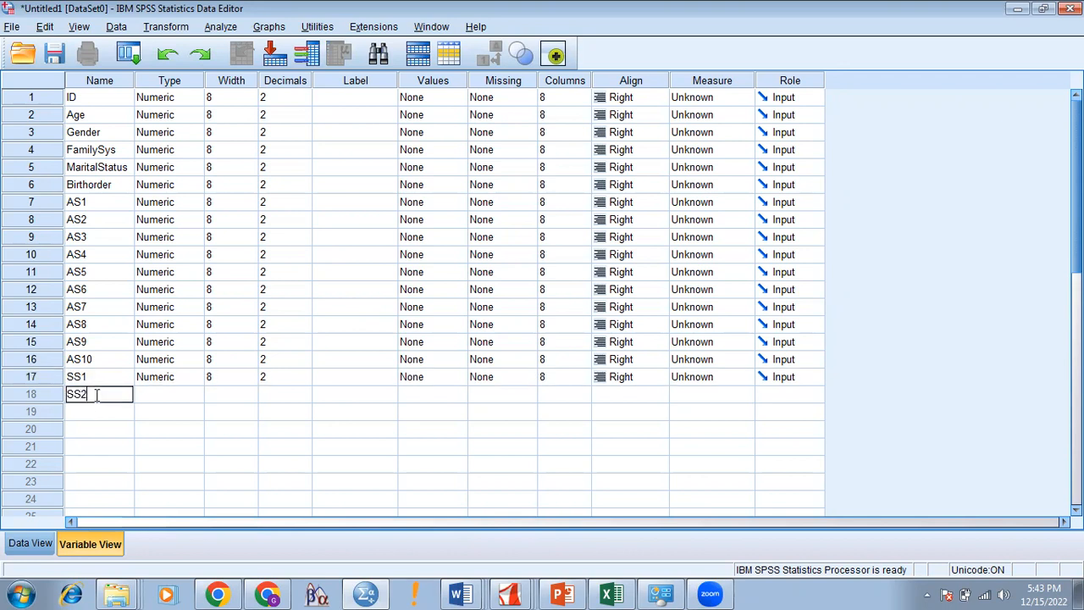
left_click(99, 410)
type("SS3")
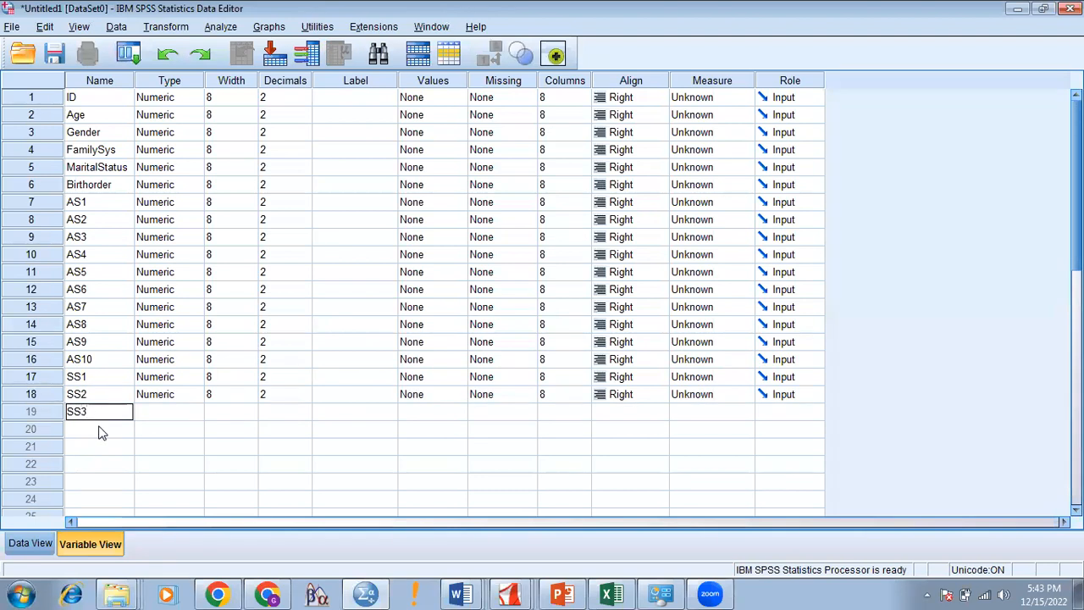
left_click(99, 429)
type("SS4")
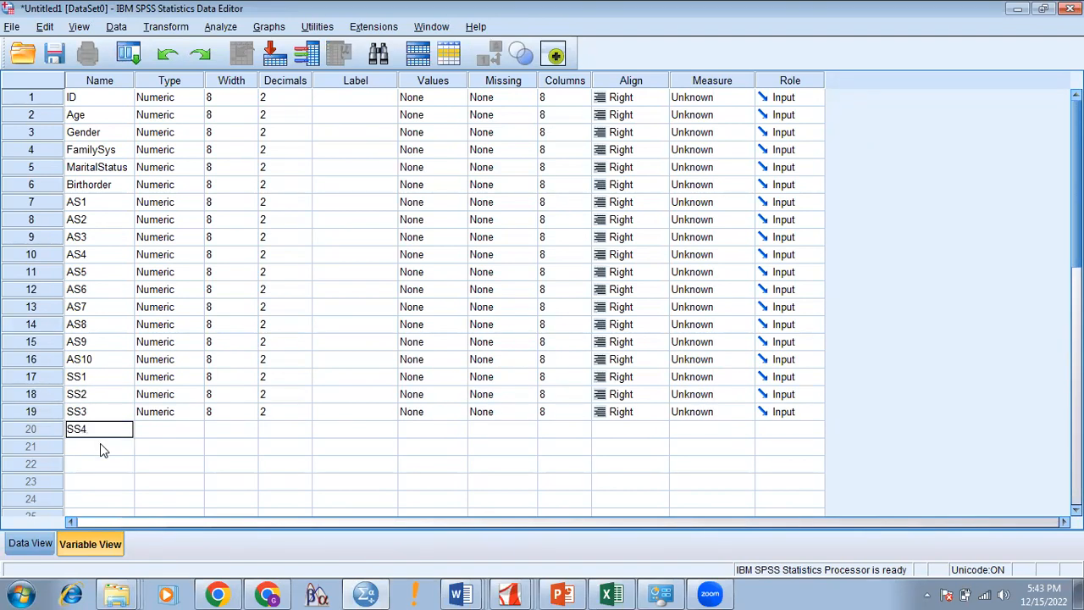
Step: Add SS5 through SS9 in the following rows, down to row 25
left_click(100, 445)
type("SS5")
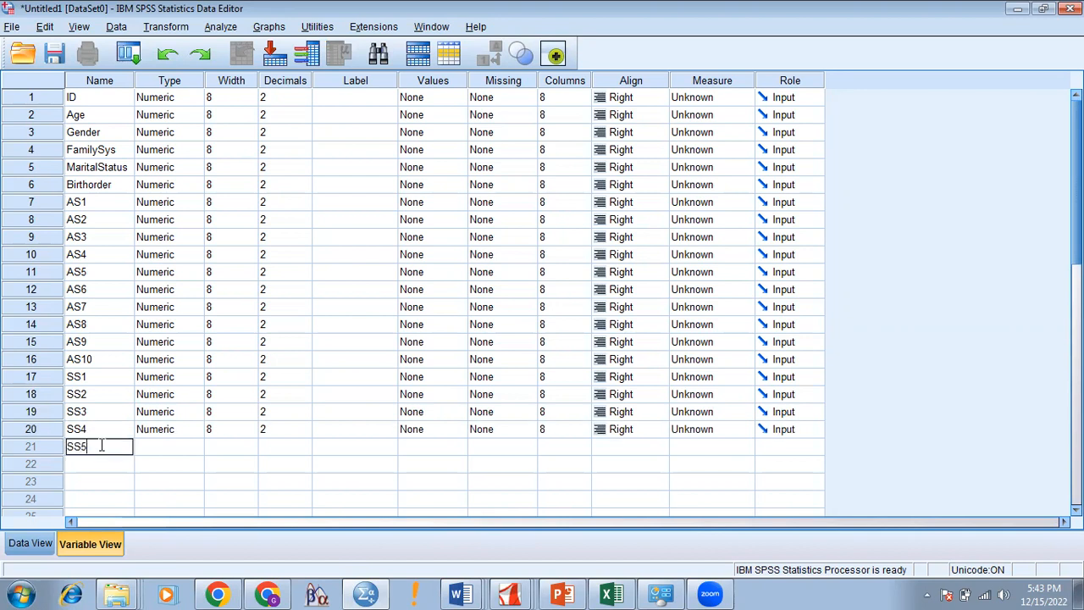
left_click(101, 463)
type("SS6")
left_click(102, 481)
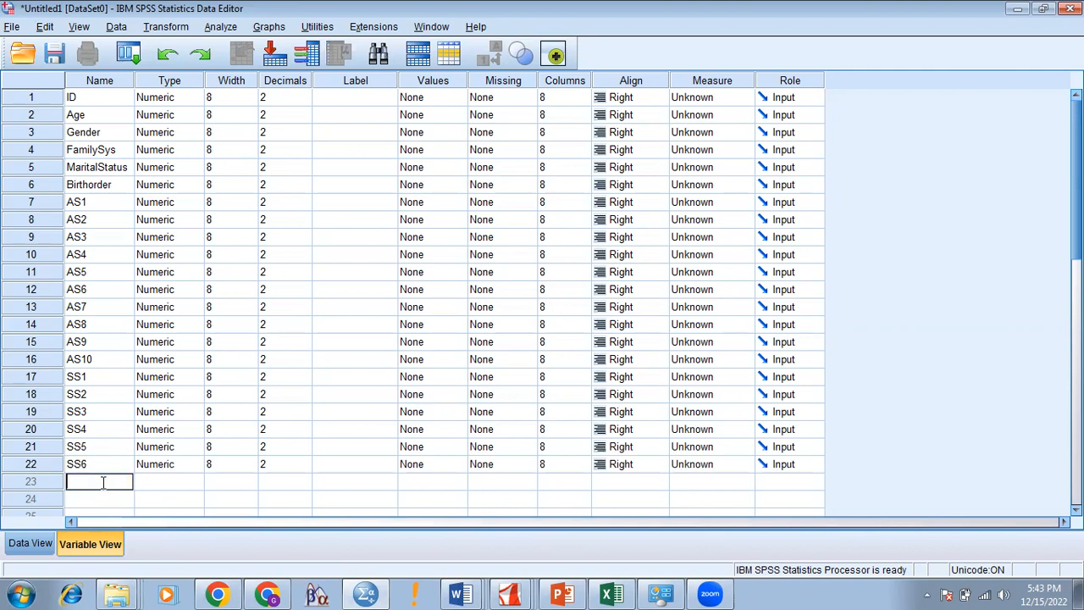
type("SS7")
left_click(103, 498)
type("SS8")
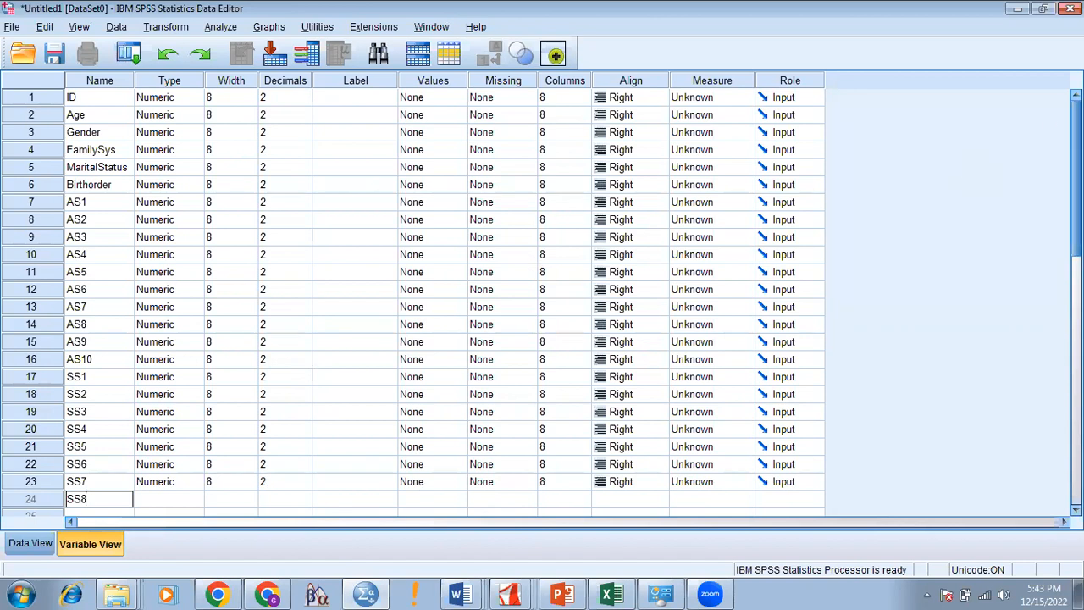
scroll(656, 271, "down", 3)
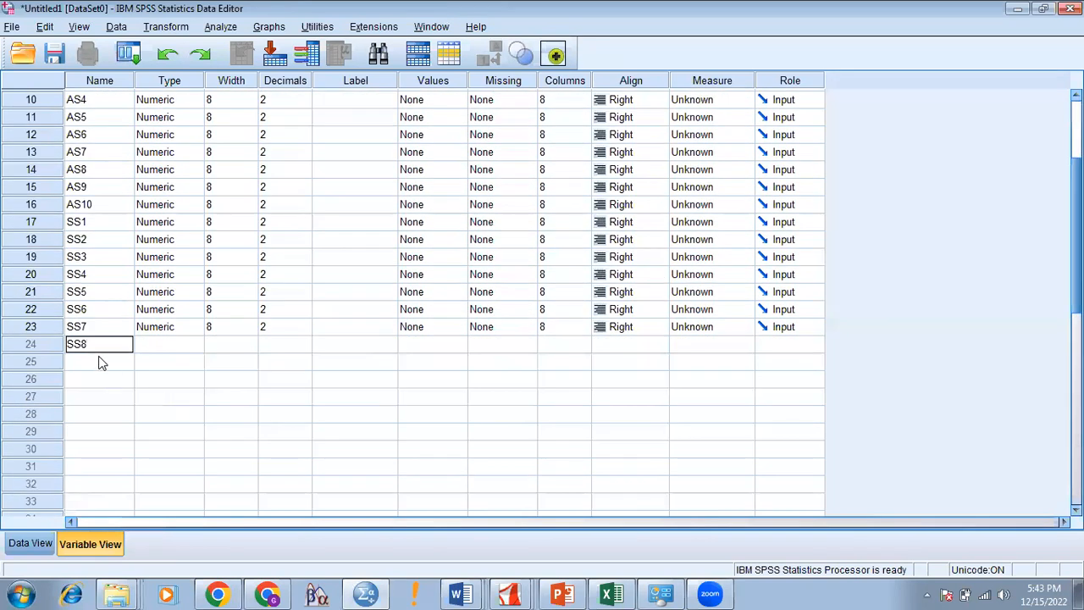
left_click(102, 362)
type("SS")
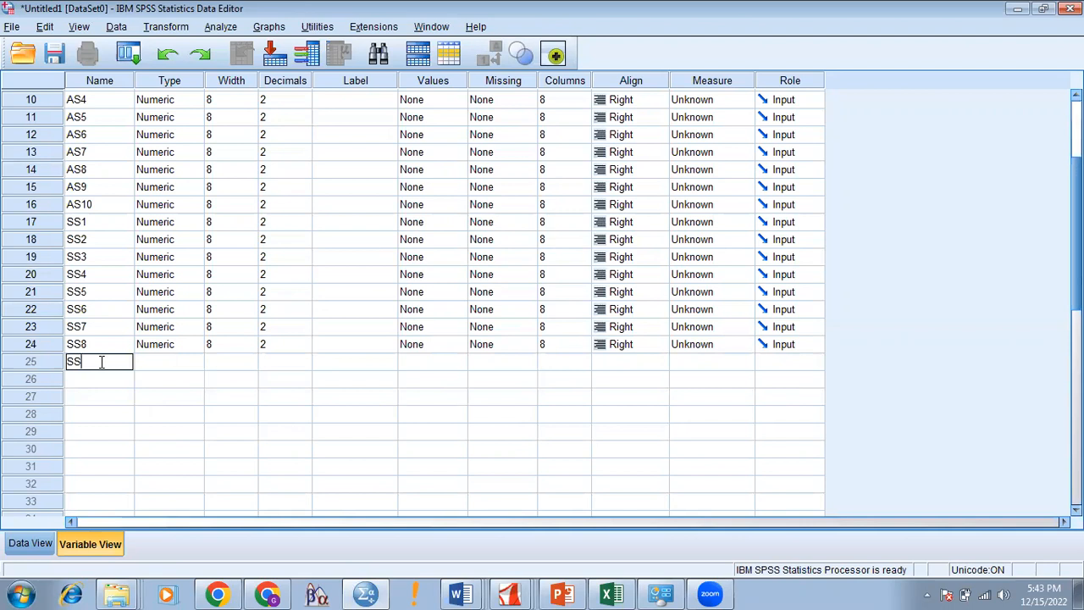
type("9")
left_click(100, 381)
type("SS9")
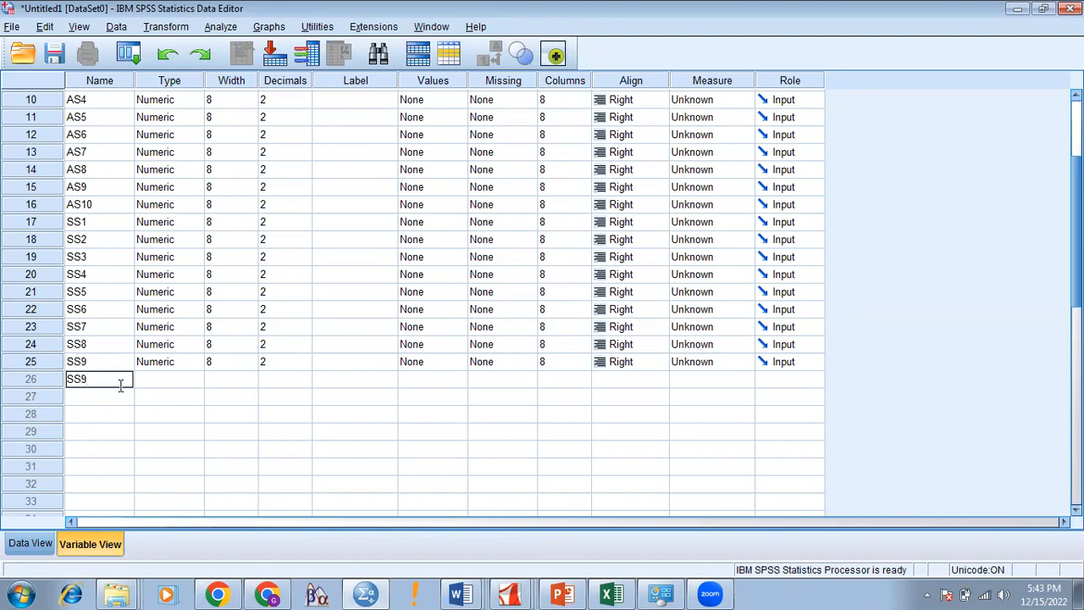
Step: Clear the duplicate-name warning, then name rows 26 and 27 SS10 and MHI1
key("Return")
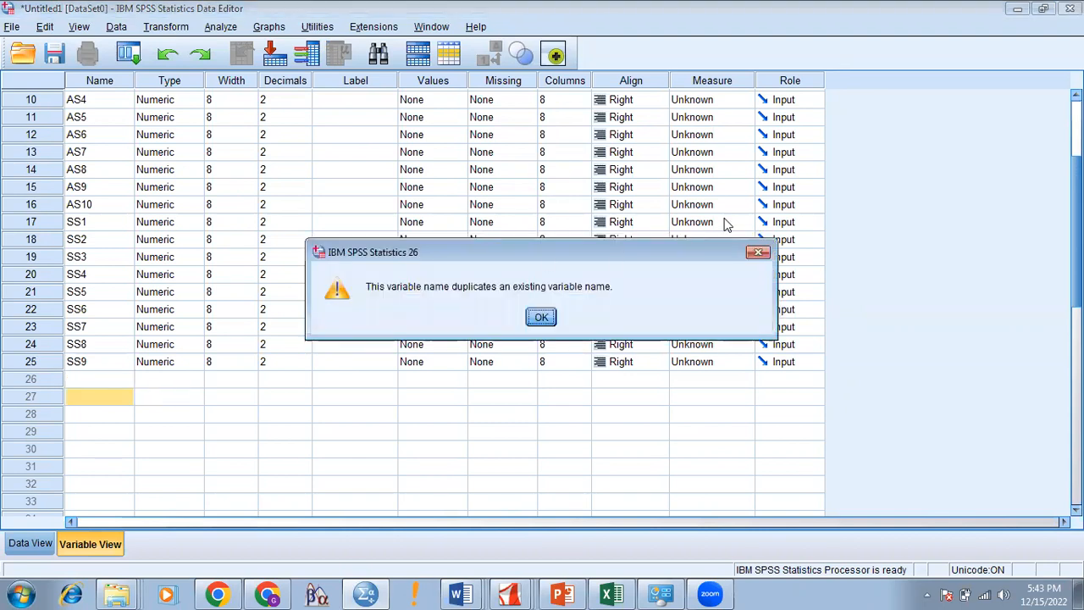
left_click(758, 252)
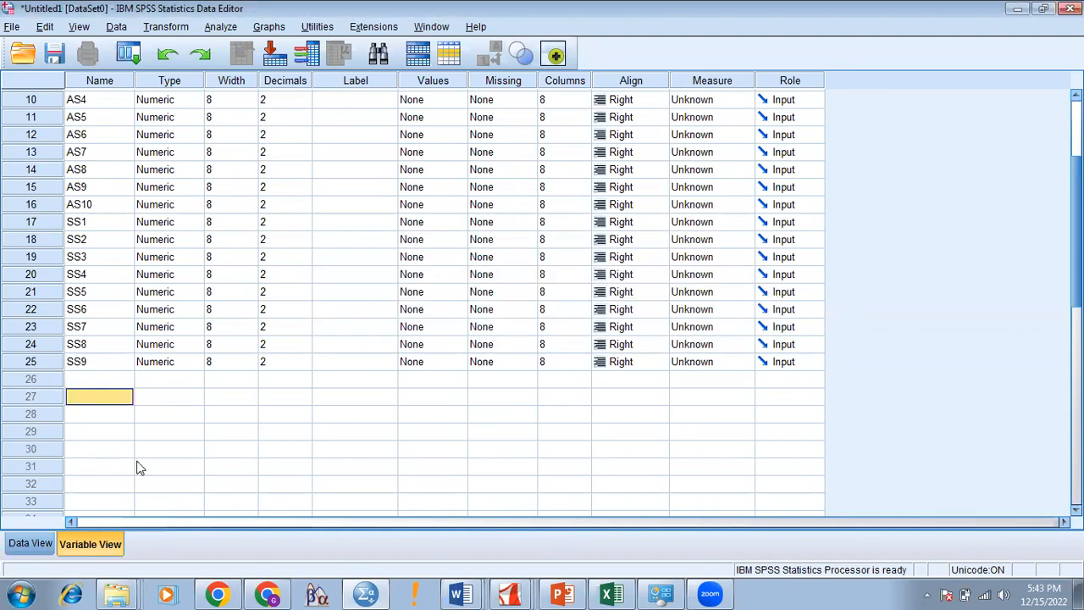
left_click(105, 383)
left_click(104, 381)
type("SS")
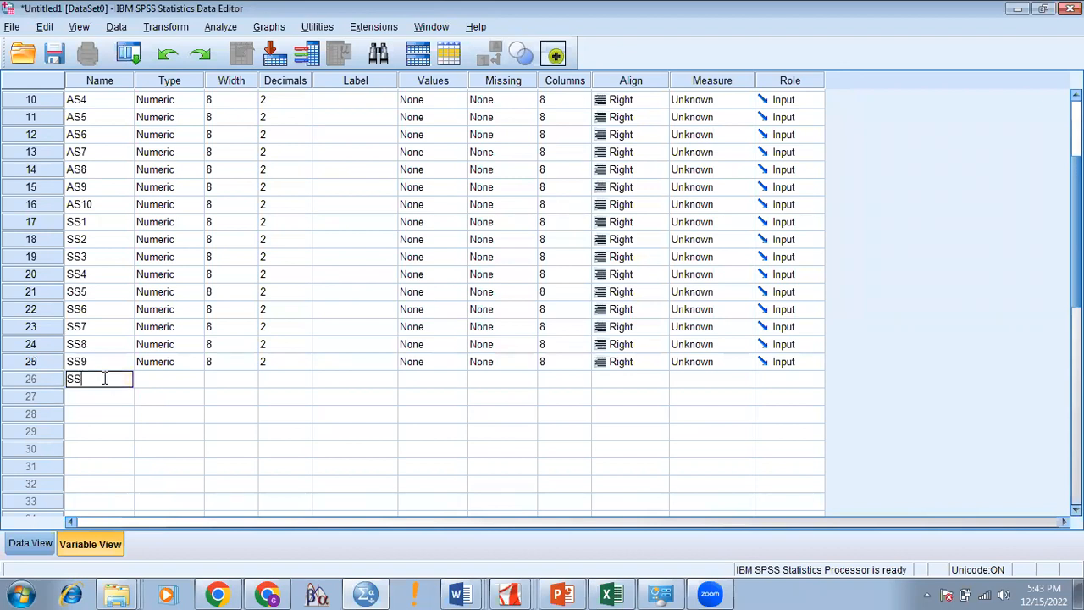
type("10")
left_click(100, 398)
left_click(101, 398)
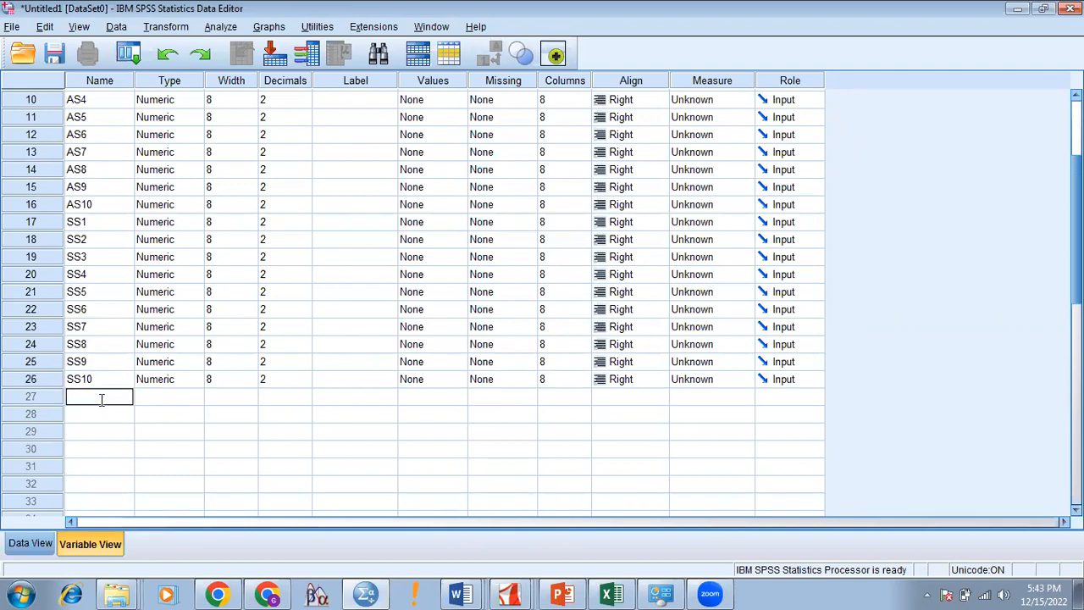
type("MHI1")
Step: Copy the 'MHI' prefix and paste it to create MHI2 and MHI3
key("Left")
key("shift+Left")
key("shift+Left")
key("shift+Left")
key("ctrl+c")
double_click(102, 416)
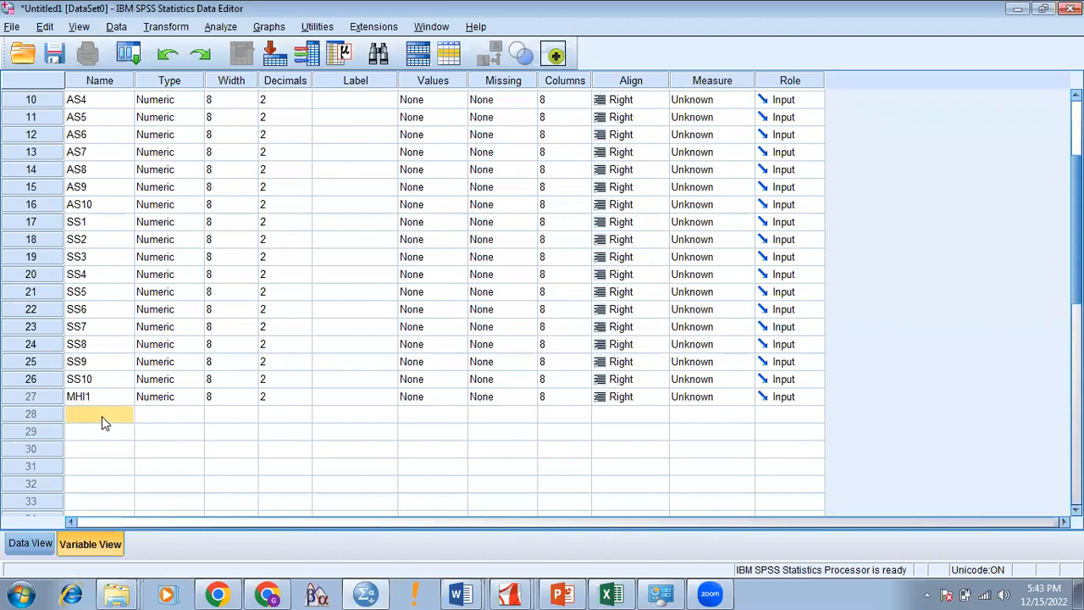
key("ctrl+v")
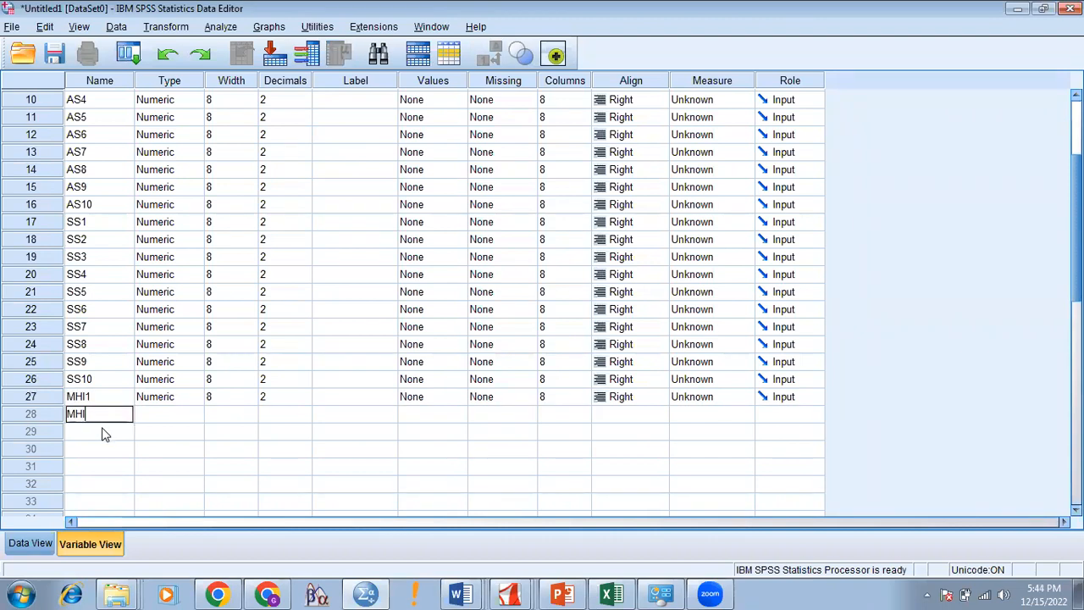
double_click(103, 434)
key("ctrl+v")
type("2")
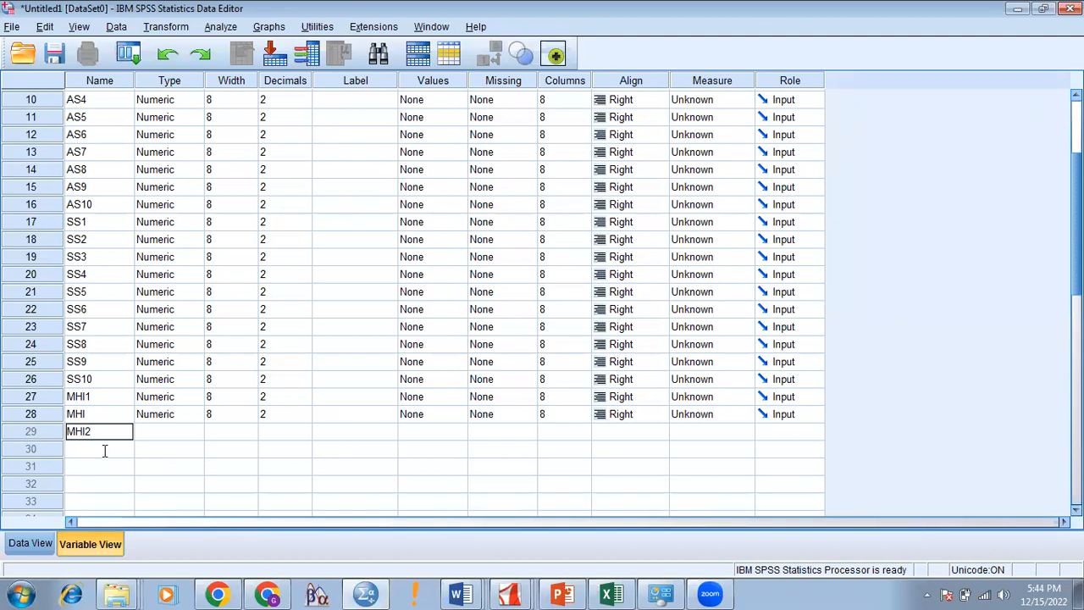
double_click(105, 450)
key("ctrl+v")
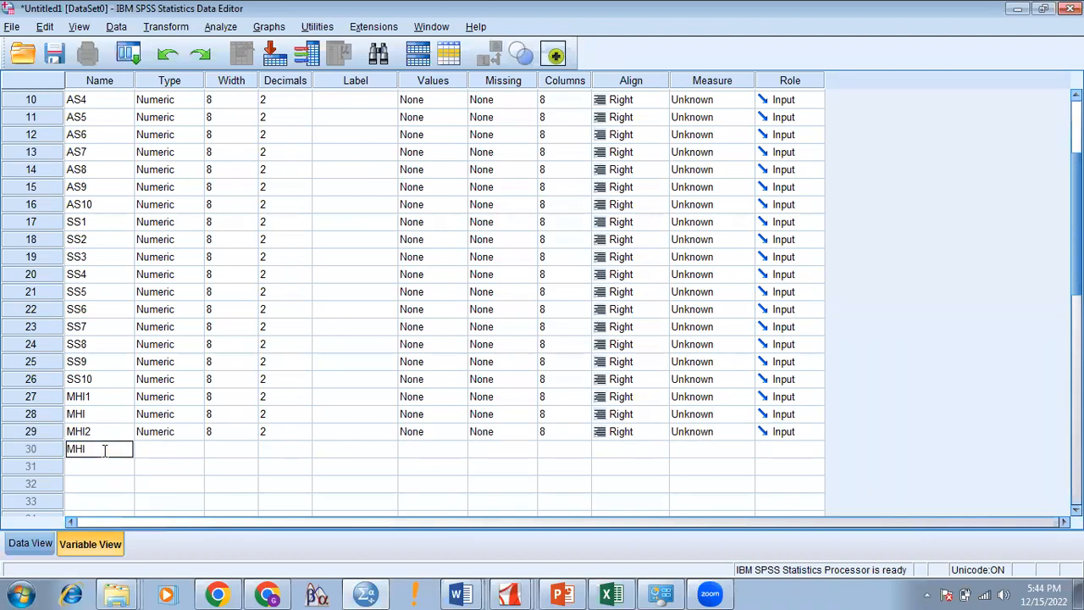
type("3")
key("Return")
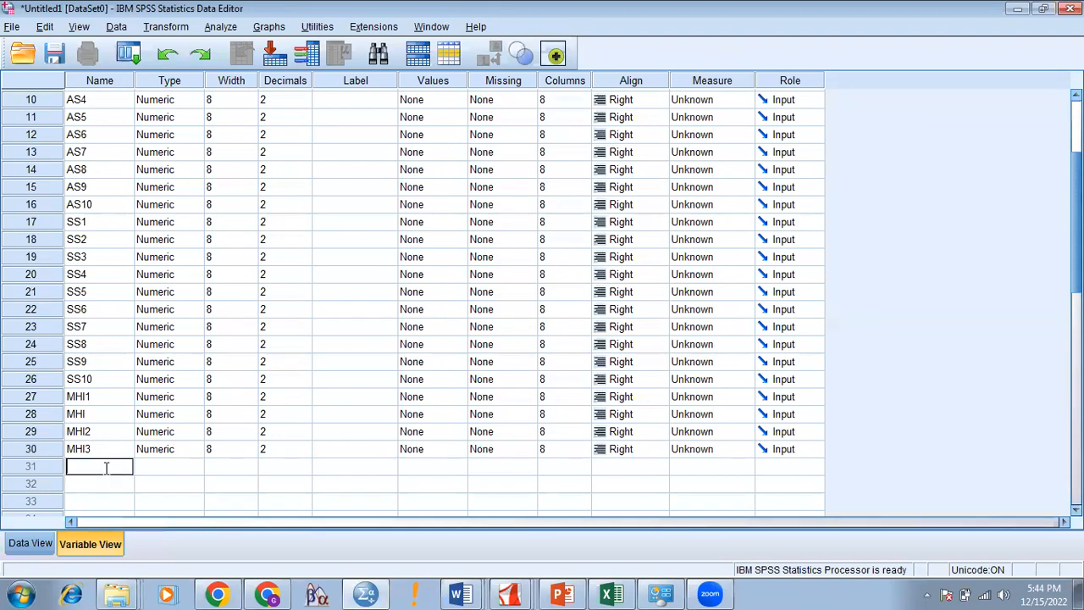
Step: Create MHI4 through MHI7 by pasting 'MHI' and adding each number
key("ctrl+v")
type("4")
key("Return")
key("ctrl+v")
type("5")
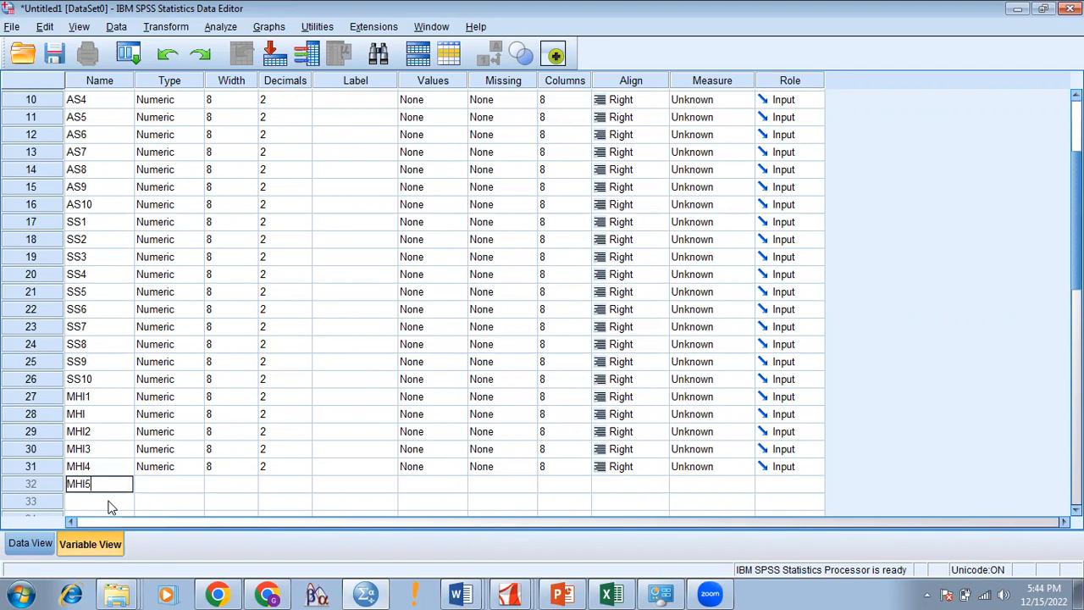
key("Return")
key("ctrl+v")
type("6")
scroll(308, 356, "down", 5)
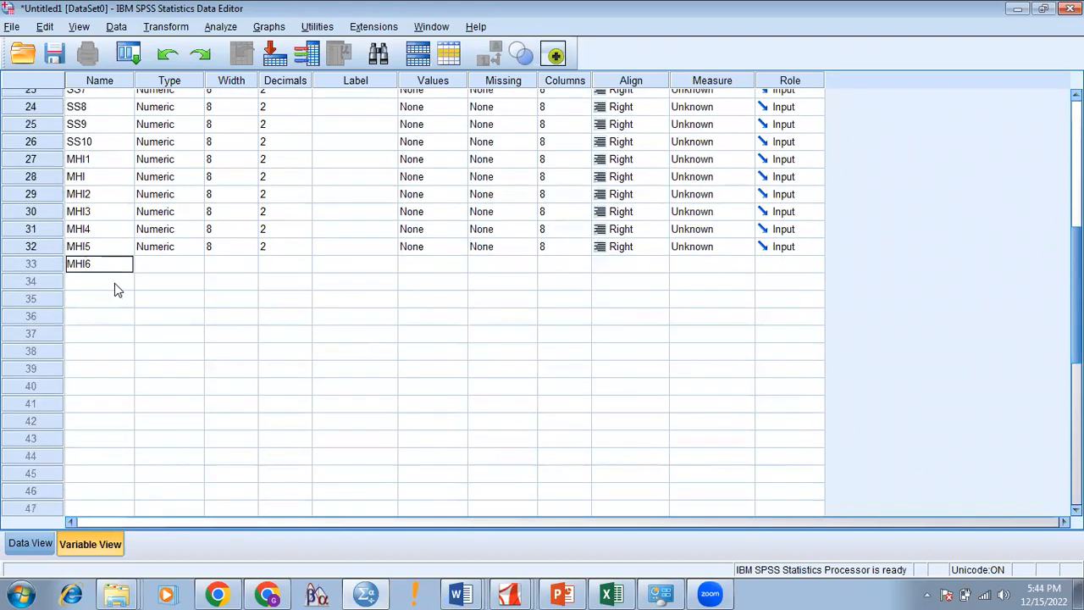
left_click(115, 283)
key("ctrl+v")
type("7")
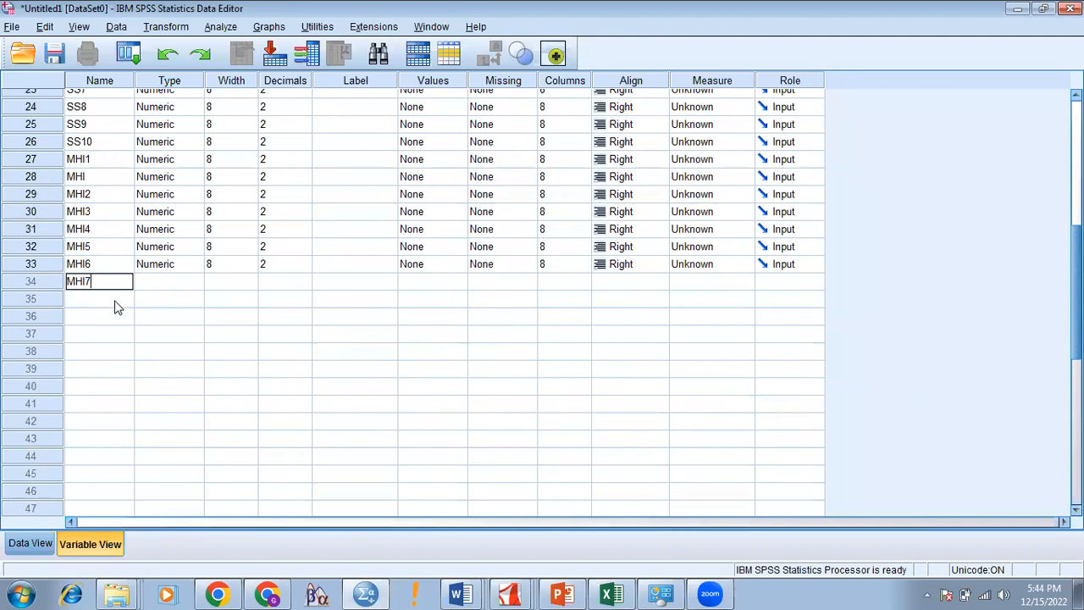
Step: Finish the series with MHI8, MHI9 and MHI10
left_click(116, 300)
key("ctrl+v")
type("8")
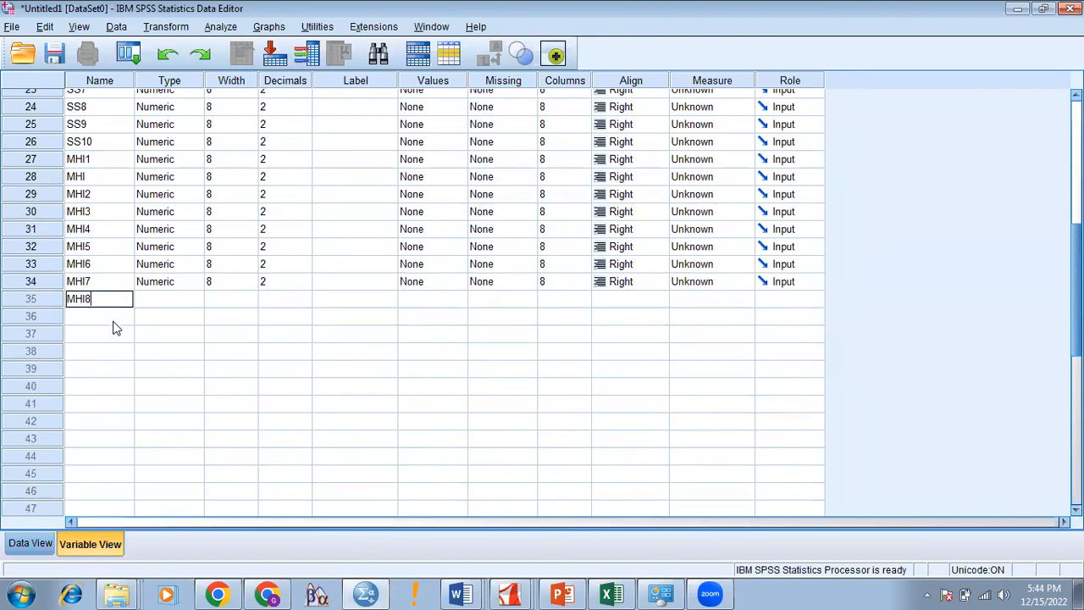
left_click(114, 320)
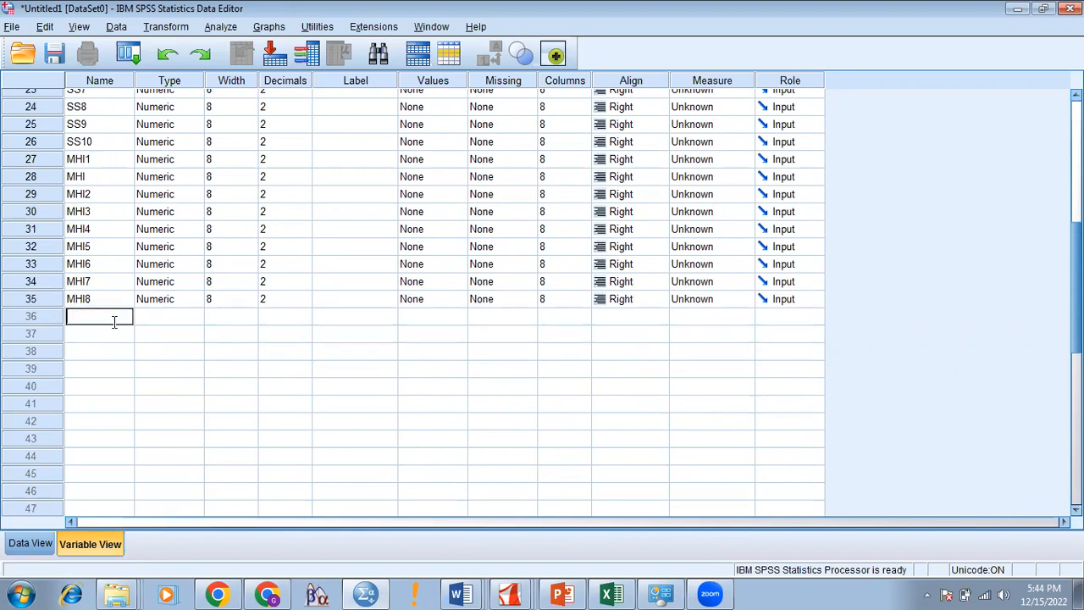
type("M")
key("BackSpace")
type("MHI9")
left_click(113, 335)
type("MHI10")
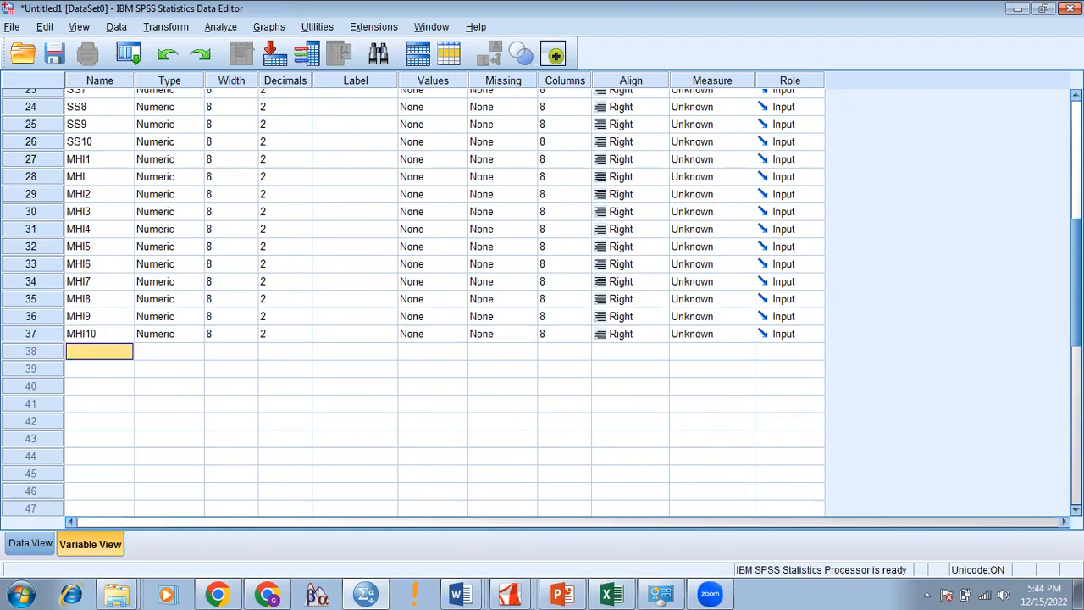
scroll(414, 302, "up", 8)
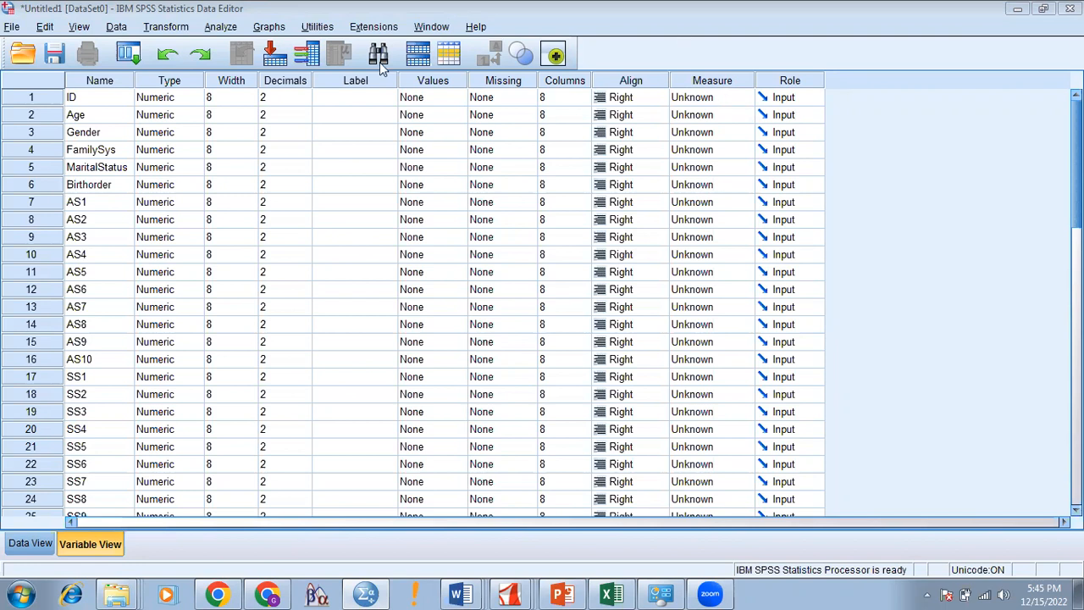
left_click(371, 115)
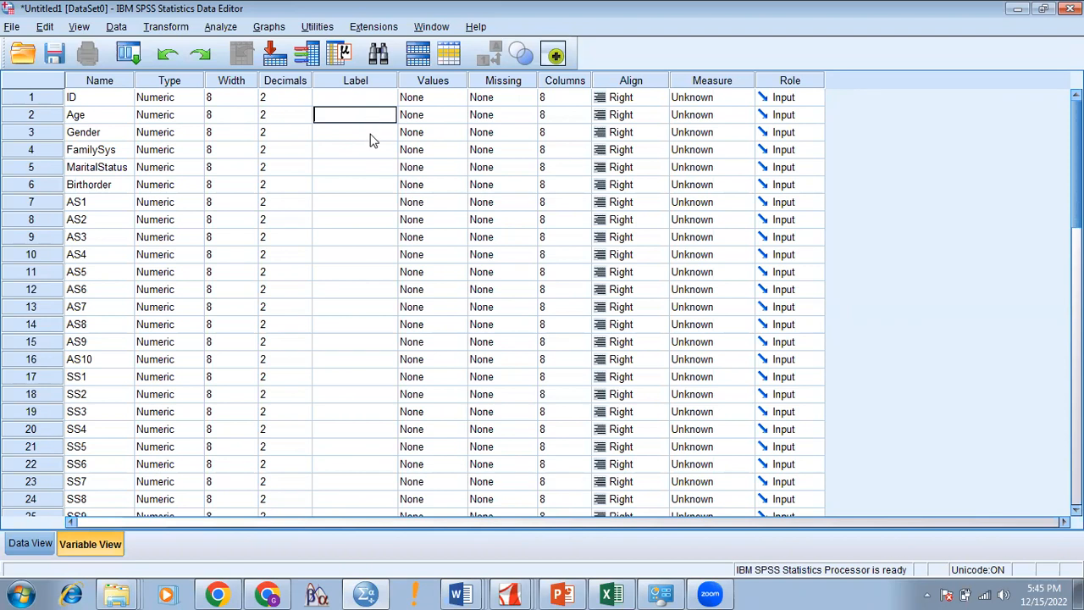
Step: Put the Label cells of AS1 and AS2 into editing
left_click(357, 204)
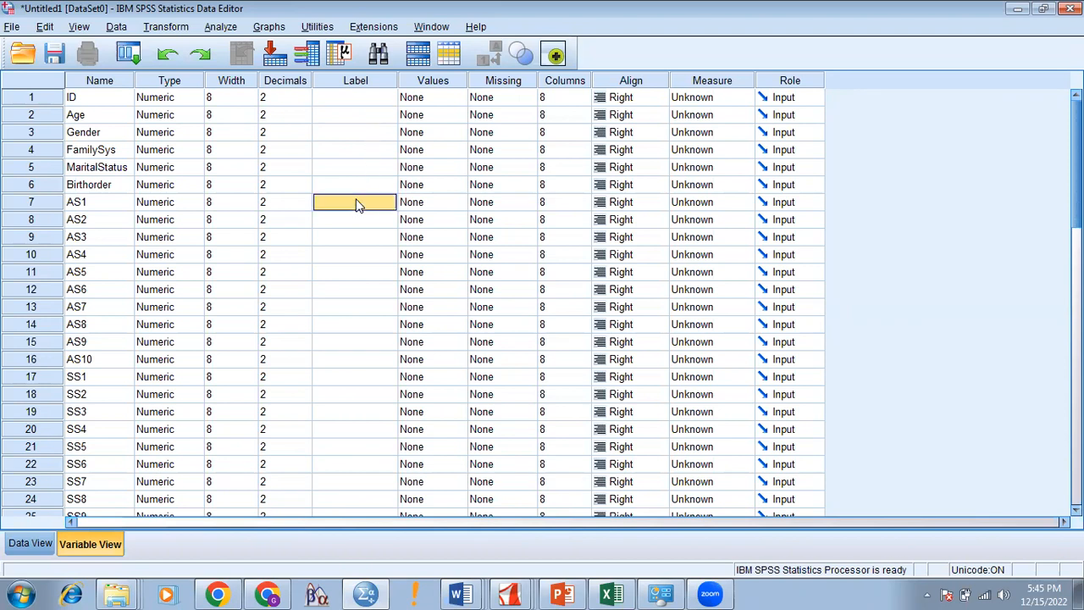
left_click(356, 203)
double_click(356, 220)
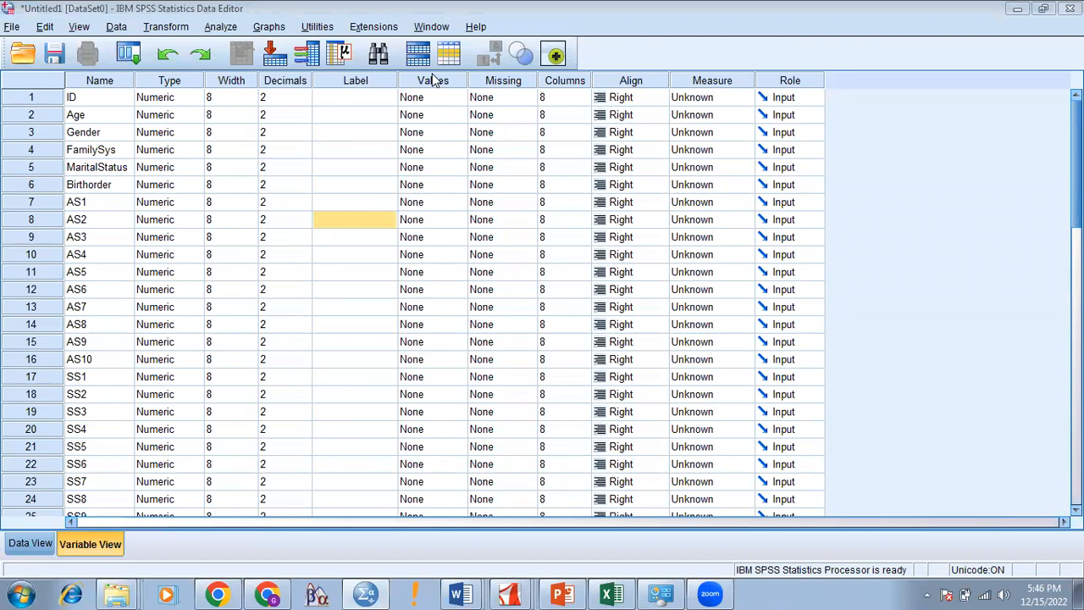
Step: Open the Value Labels editor from Gender's Values cell
left_click(440, 133)
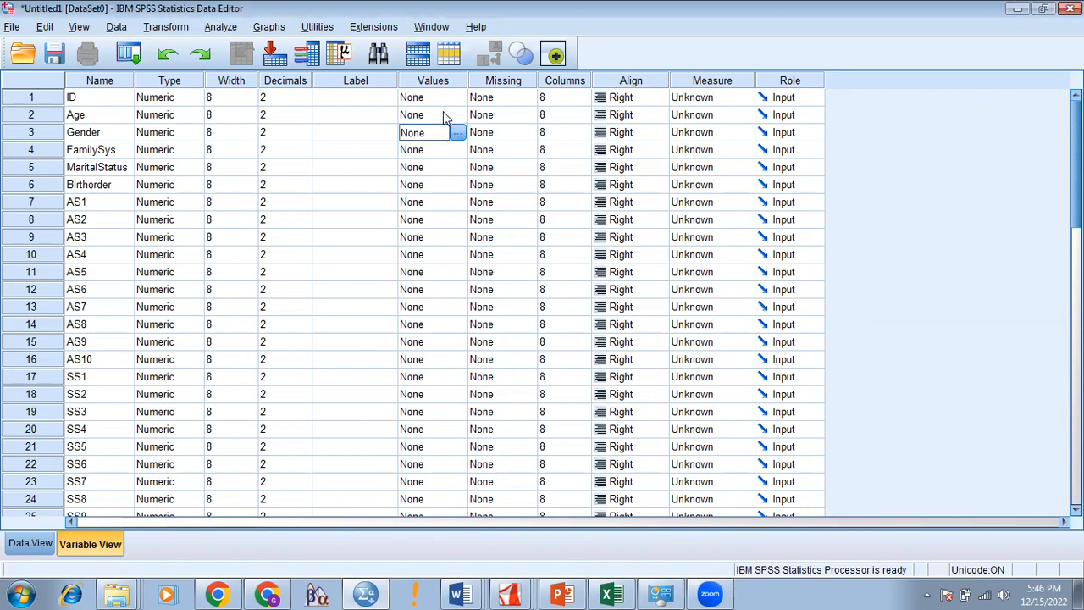
left_click(443, 115)
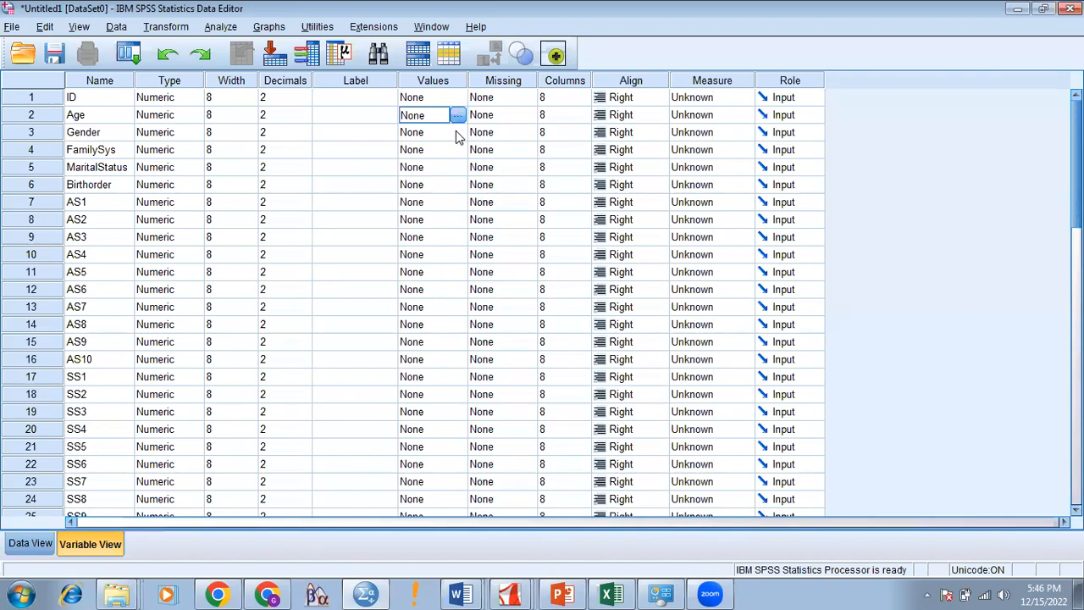
left_click(455, 137)
left_click(457, 134)
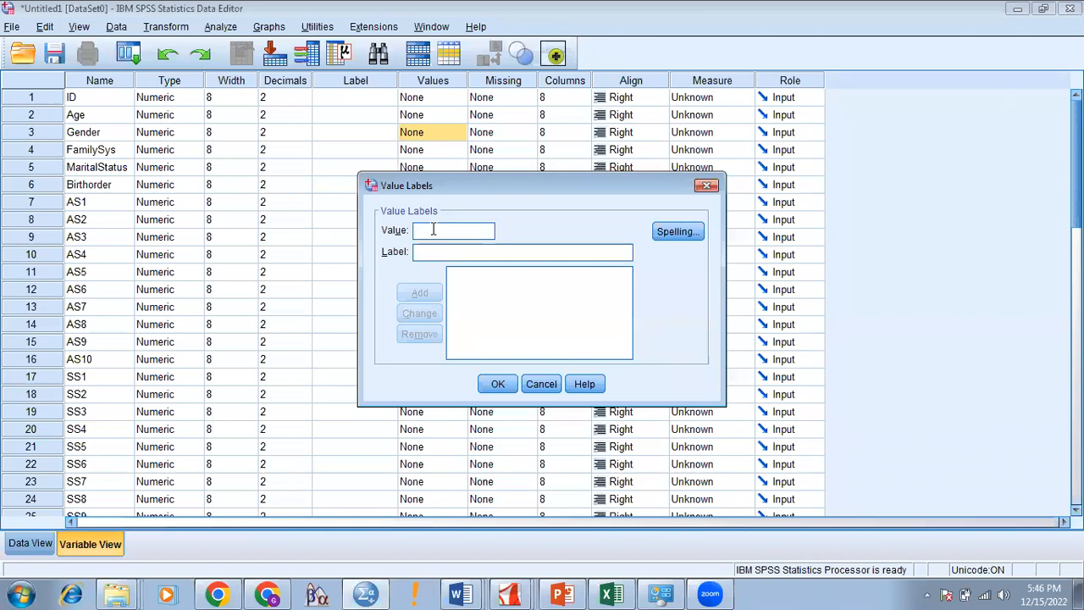
Step: Add Gender's value labels 1 = Men and 2 = 'Weomen', then confirm the dialog
type("1")
left_click(435, 253)
type("Men")
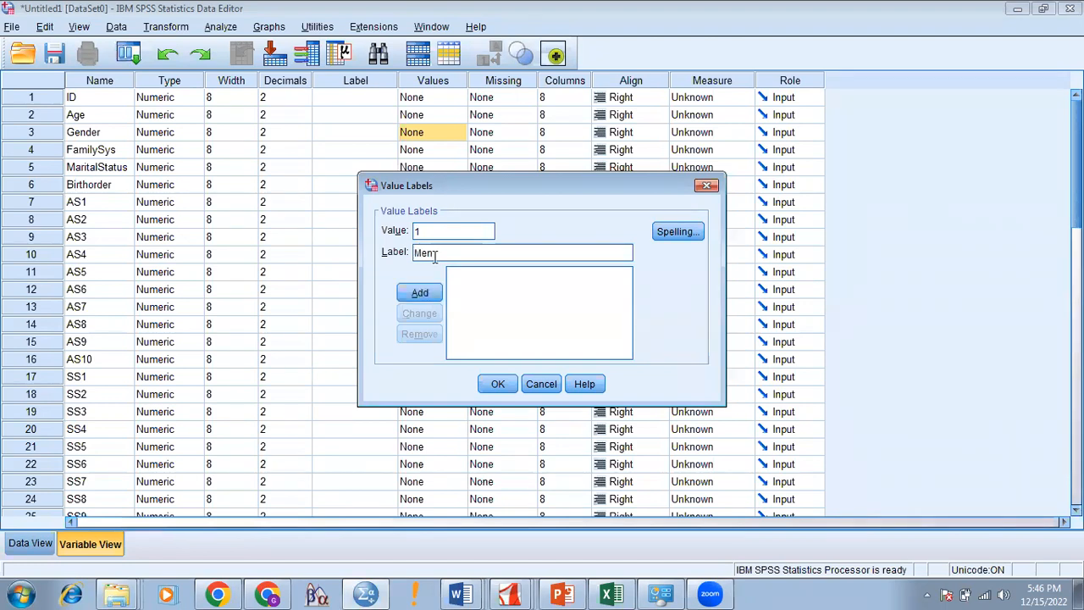
left_click(421, 293)
left_click(428, 233)
type("2")
left_click(428, 248)
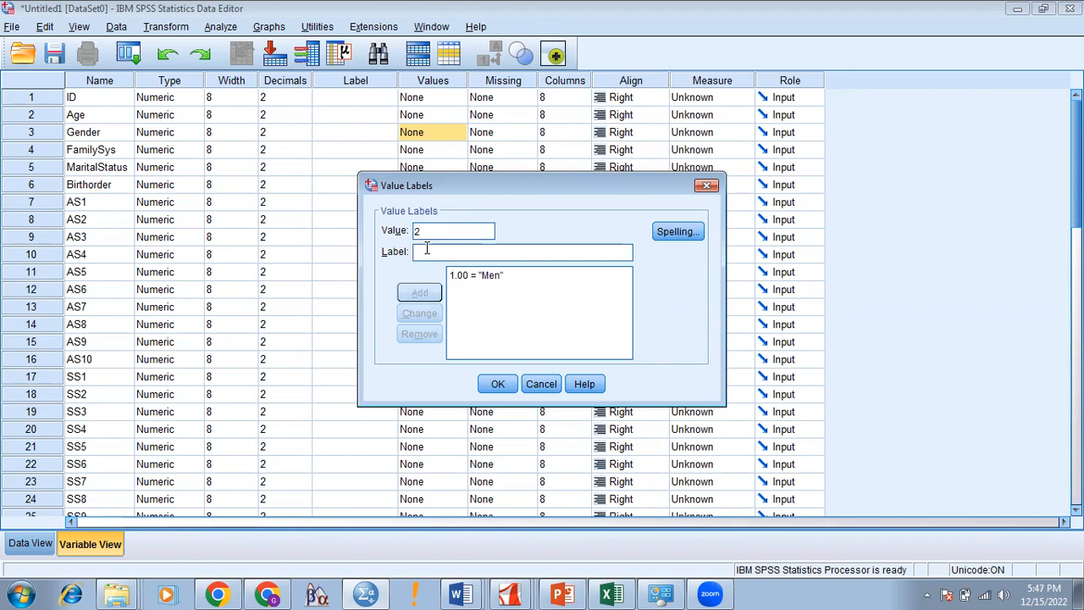
type("Weomen")
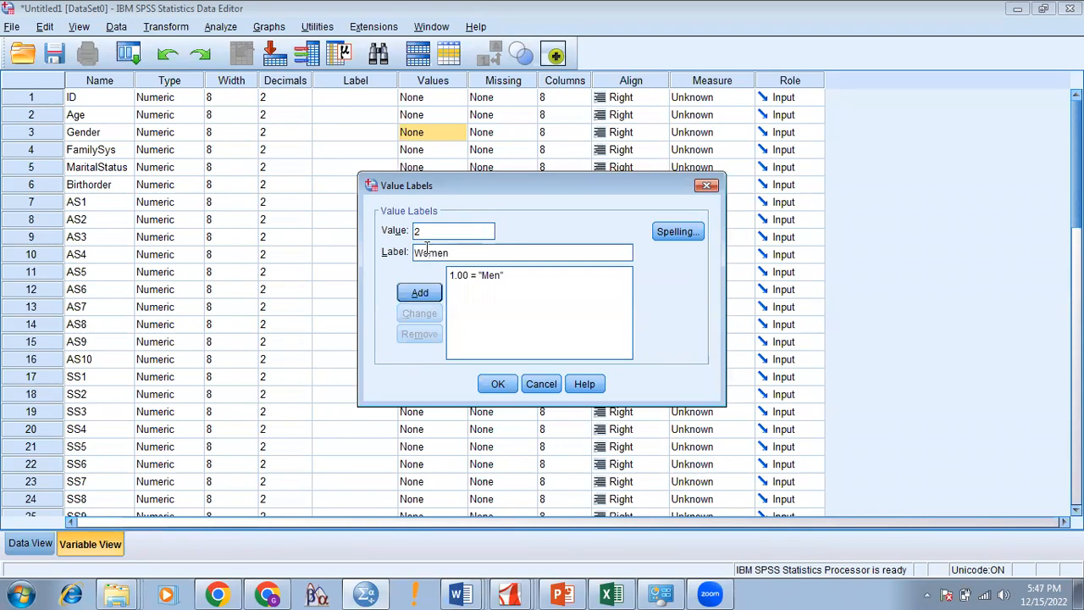
left_click(435, 293)
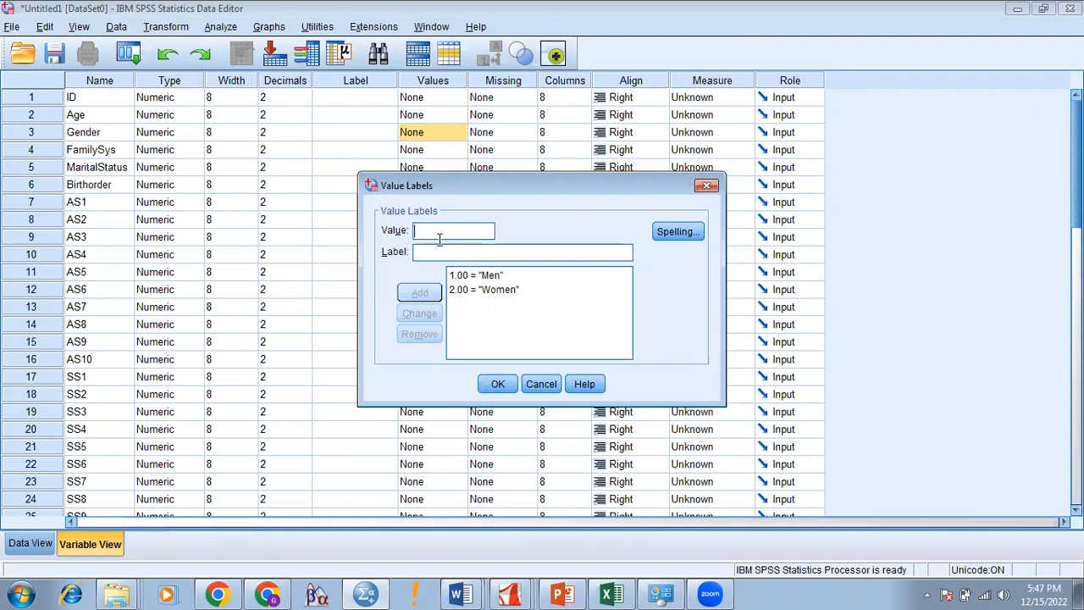
left_click(498, 385)
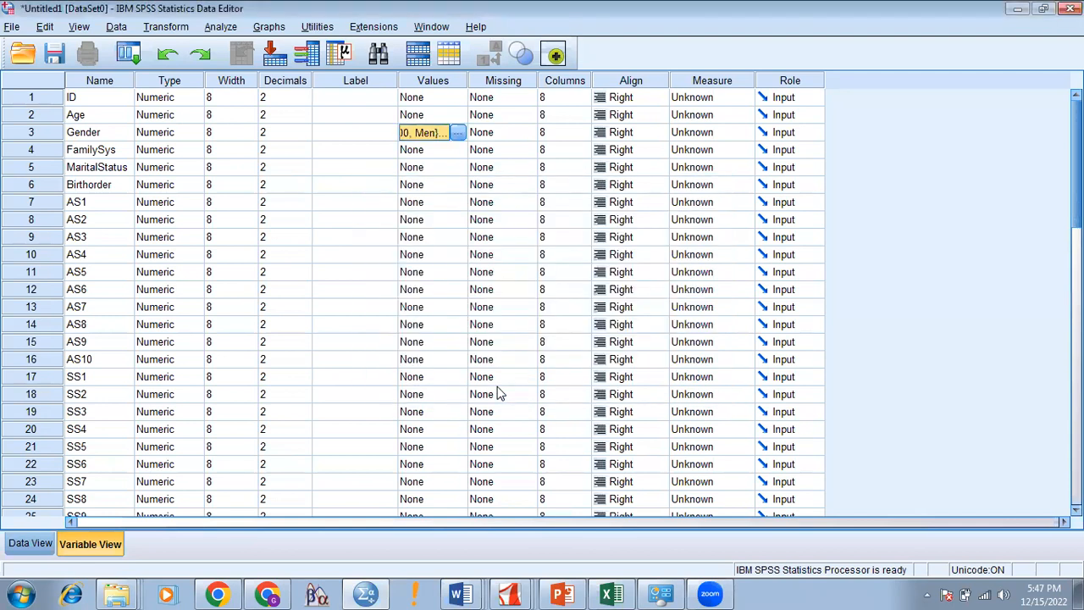
Step: Give FamilySys the value labels 1 = N and 2 = J
left_click(459, 156)
left_click(459, 156)
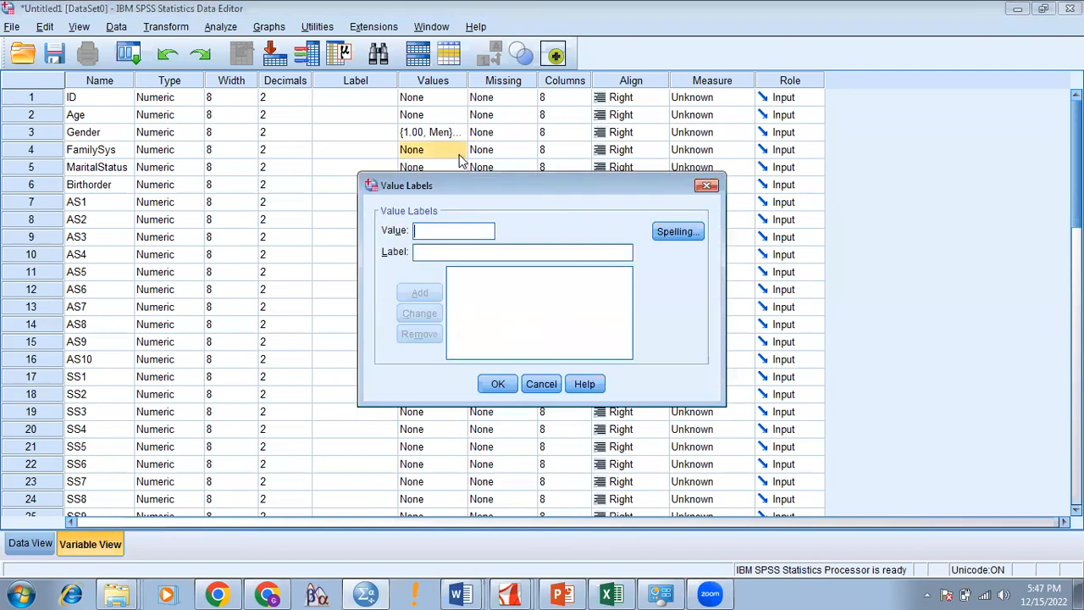
type("1")
left_click(444, 254)
type("N")
left_click(419, 293)
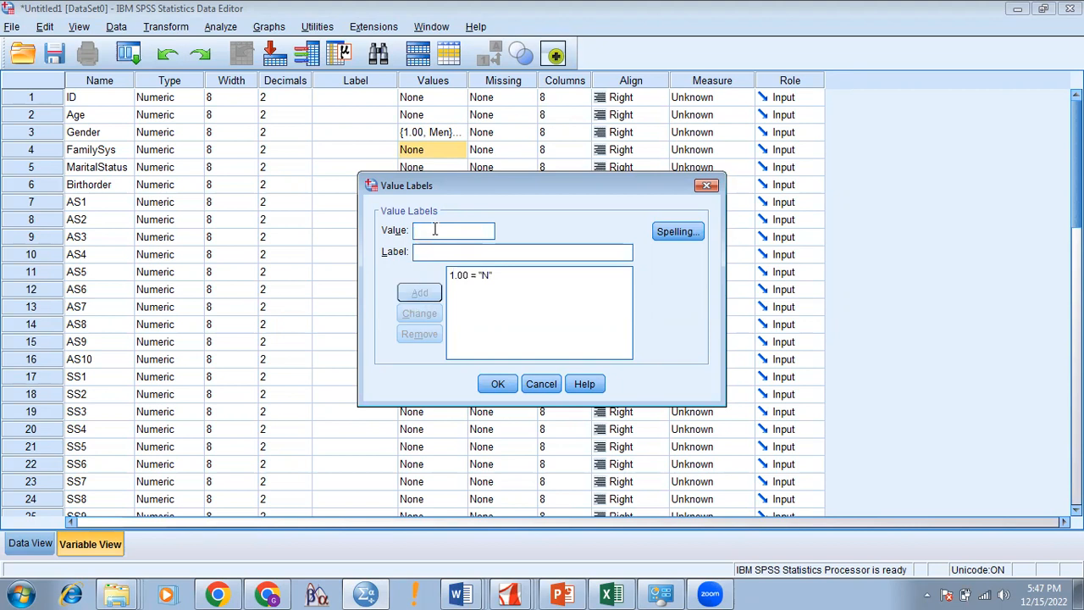
type("2")
left_click(431, 251)
type("J")
left_click(420, 292)
left_click(497, 384)
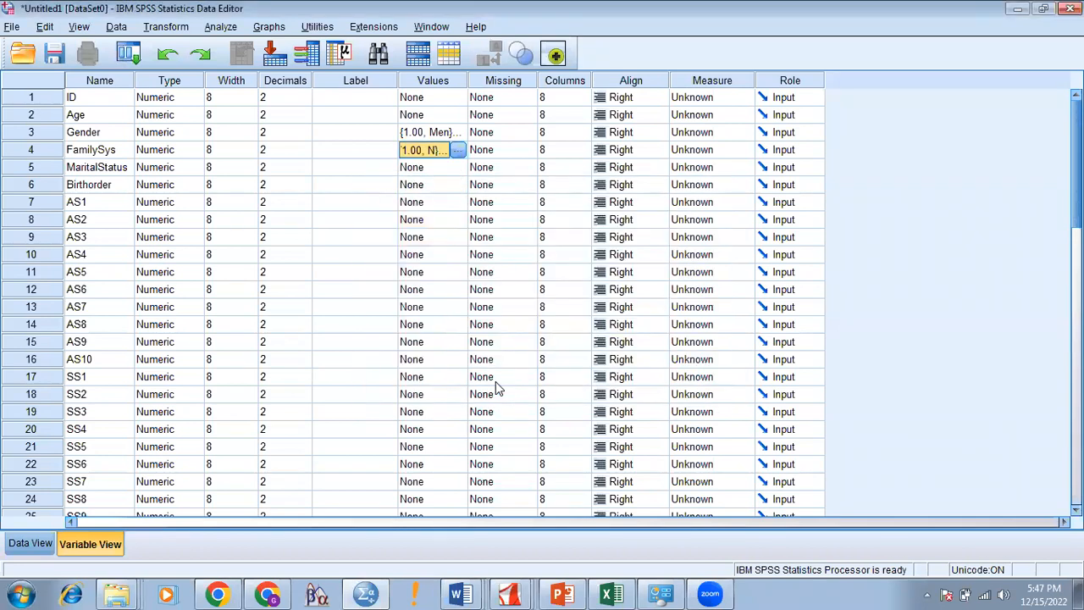
left_click(458, 167)
left_click(458, 167)
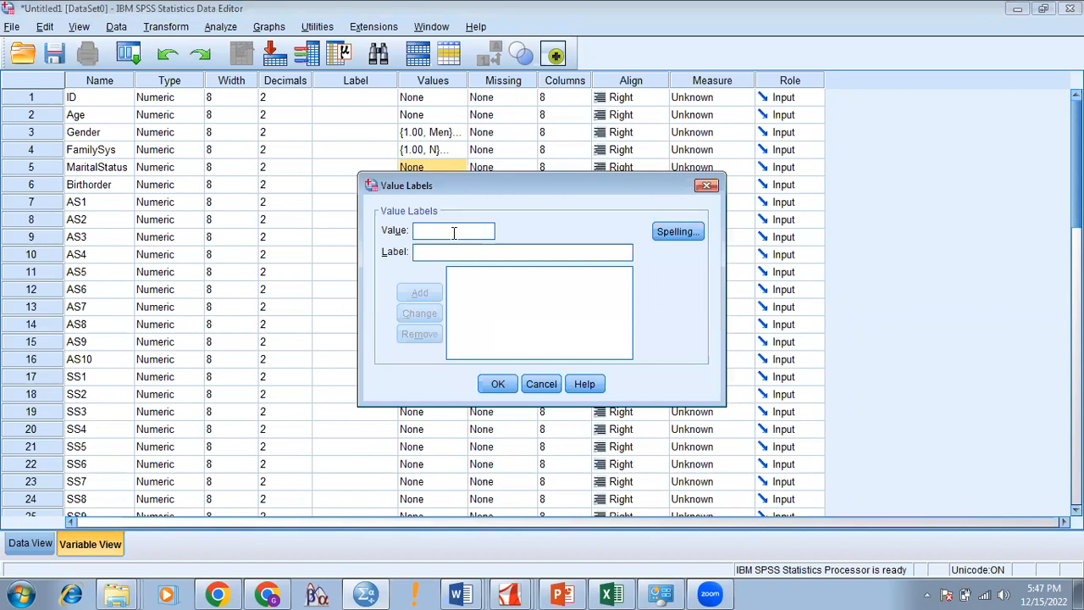
Step: Add MaritalStatus value labels 1 = Unmarried and 2 = Married
type("1")
left_click(457, 252)
type("U")
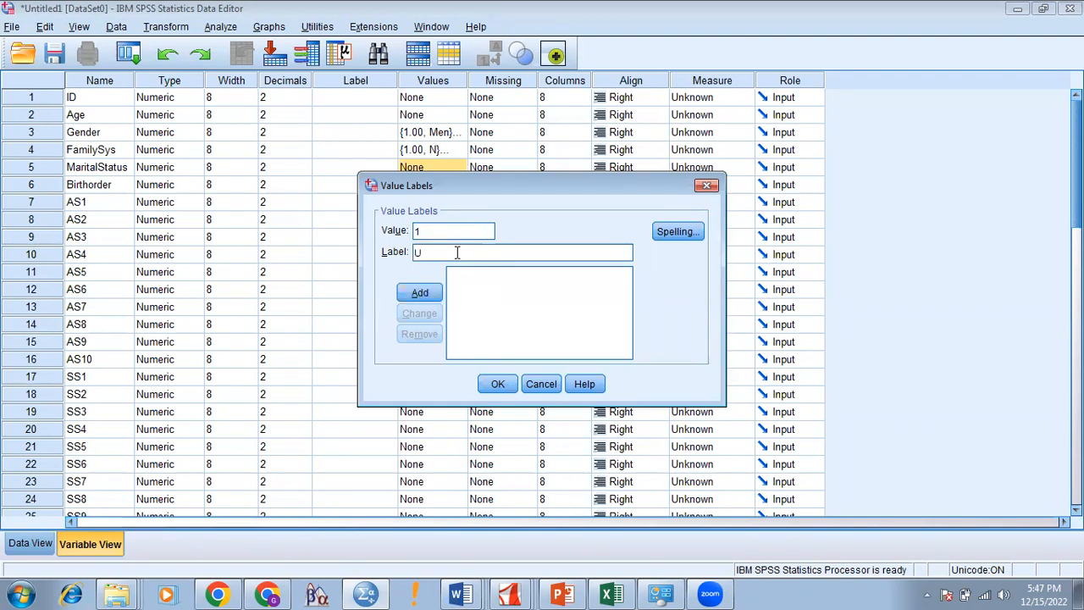
type("nmarried")
left_click(421, 292)
double_click(436, 231)
type("2")
left_click(433, 251)
type("Marr")
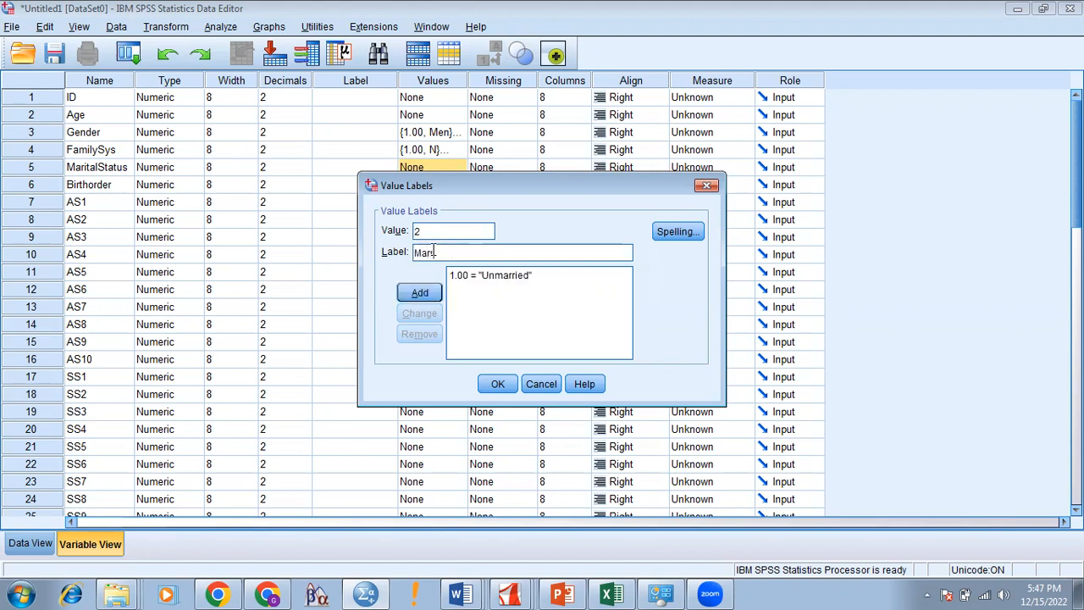
type("ied")
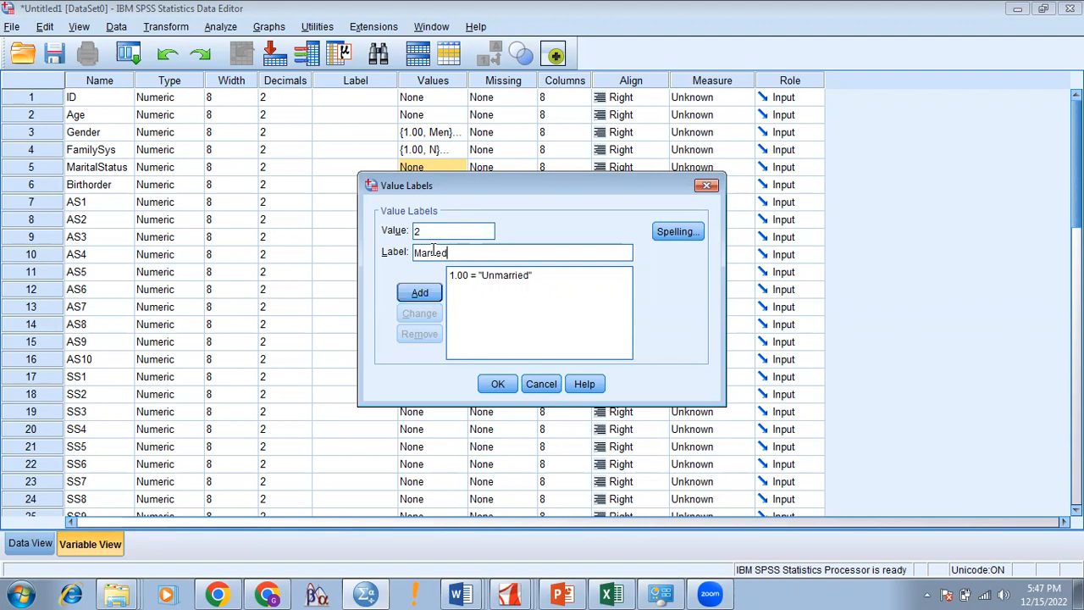
left_click(419, 292)
Step: Add MaritalStatus value labels 3 = Widow and 4 = Separated
type("3")
left_click(436, 253)
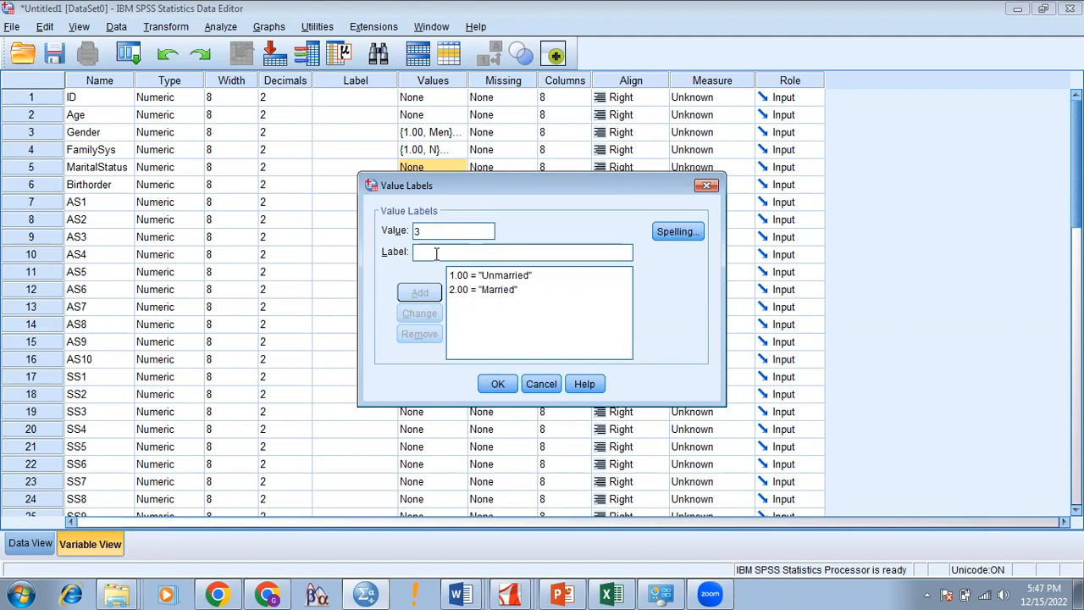
type("Widow")
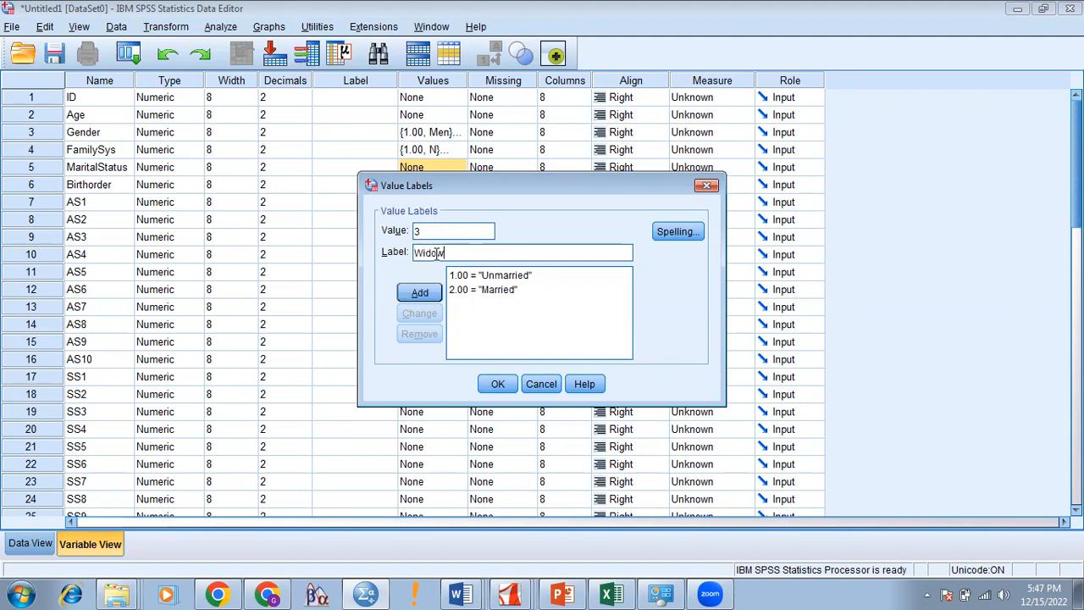
left_click(419, 293)
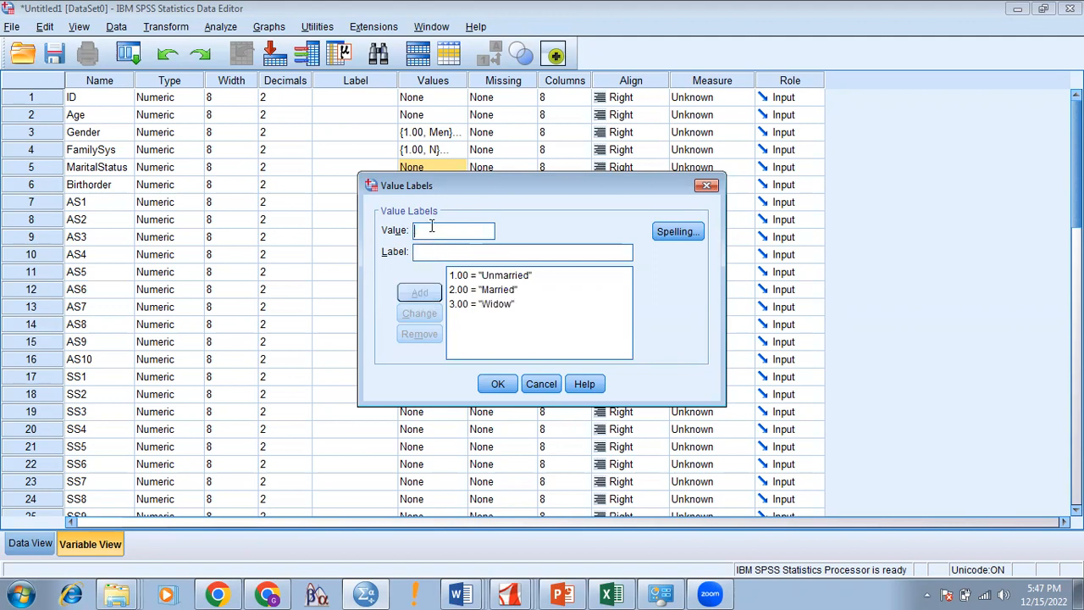
type("4")
left_click(432, 251)
type("Se")
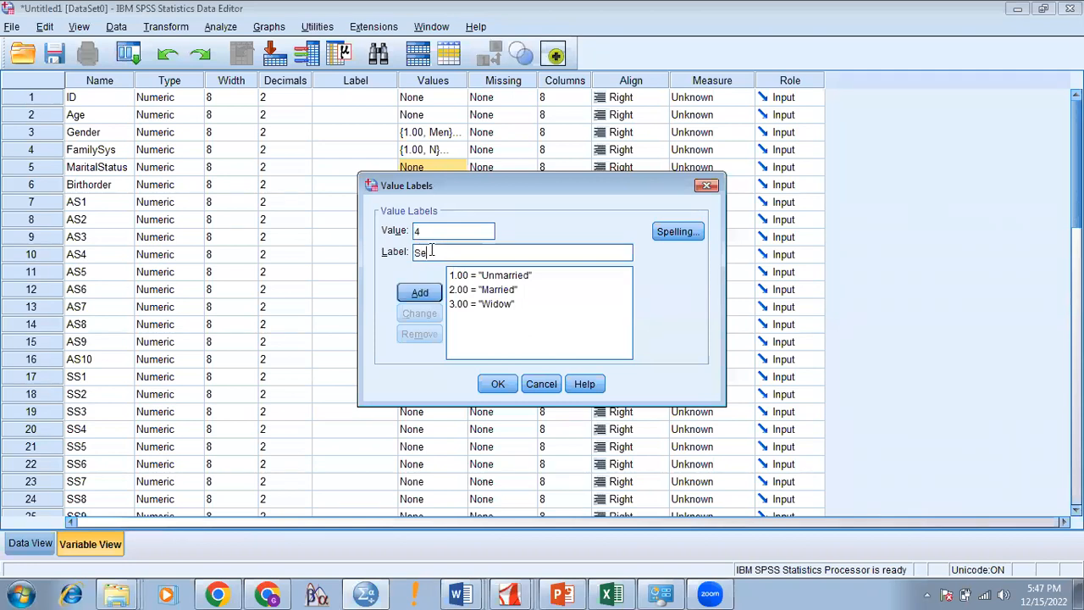
type("parated")
left_click(420, 293)
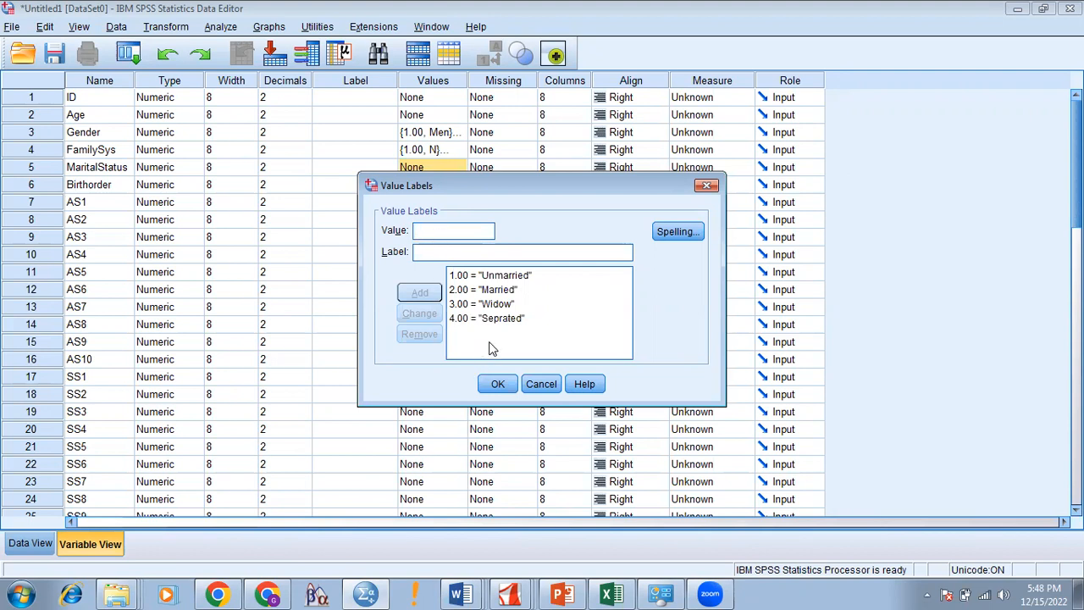
Step: Review the label list, restore the Married entry's value to 2, and apply the labels
left_click(494, 307)
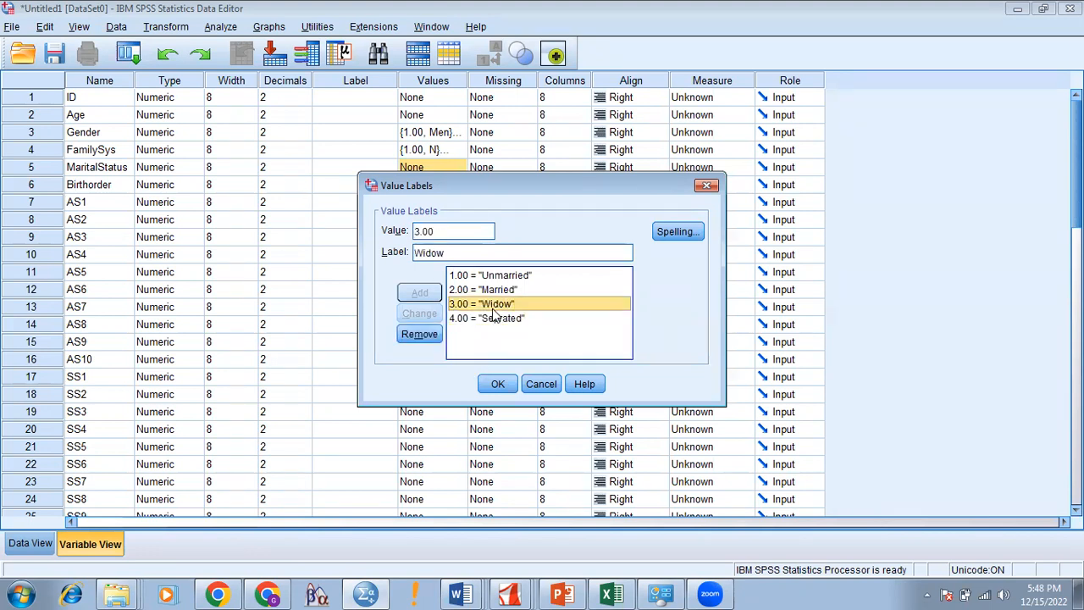
left_click(421, 231)
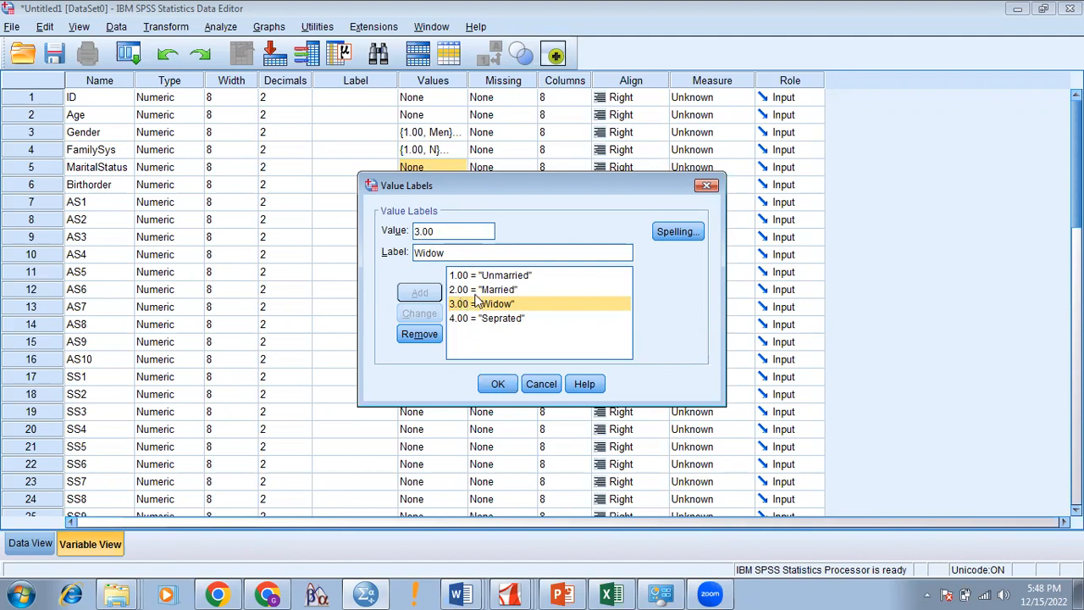
left_click(505, 278)
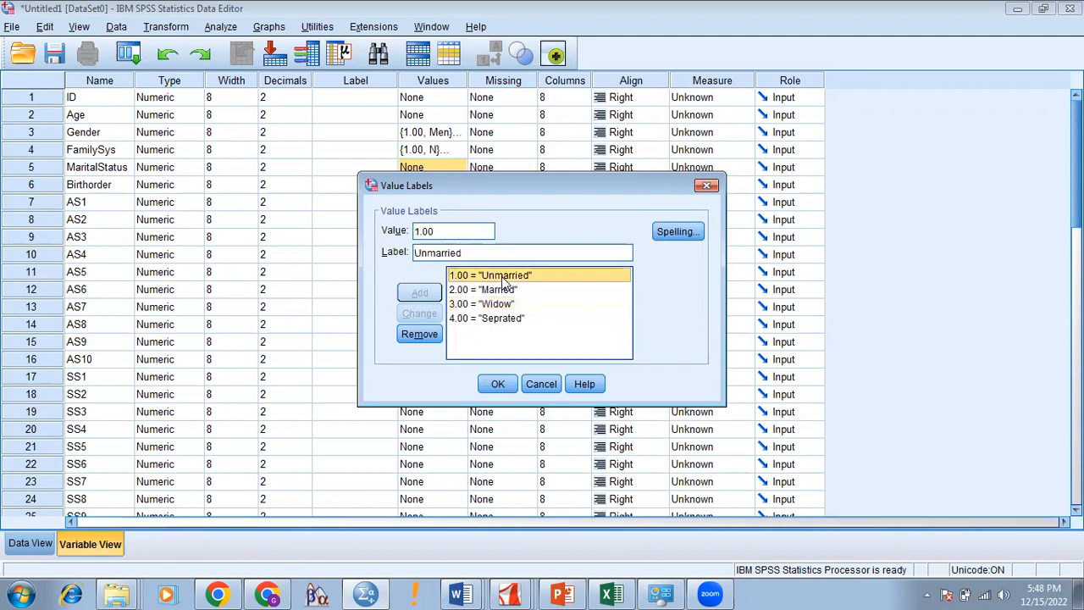
left_click(483, 290)
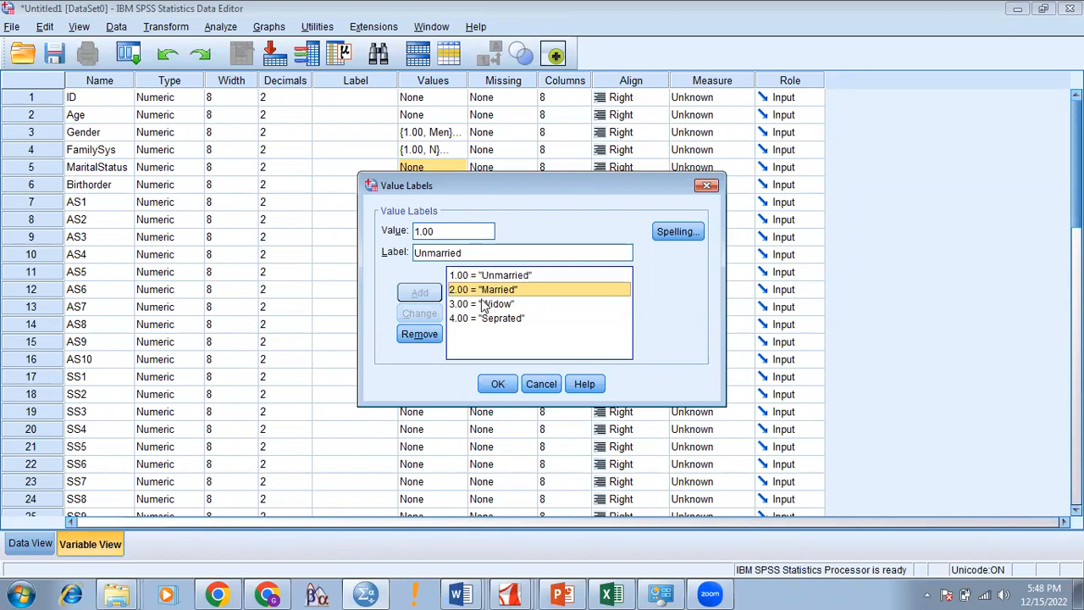
left_click(420, 231)
key("BackSpace")
type("5")
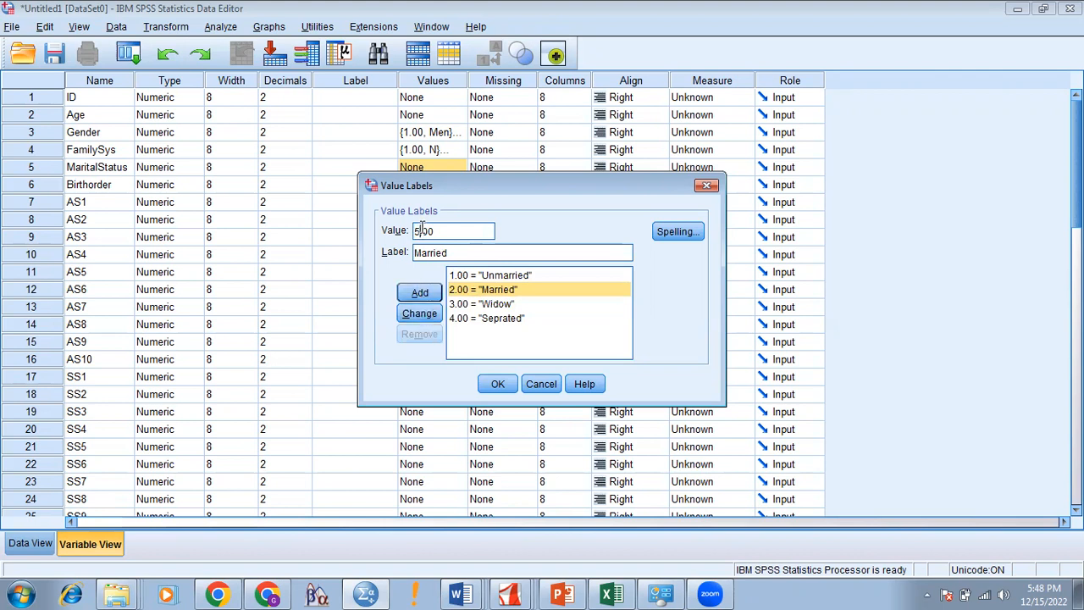
key("BackSpace")
type("2")
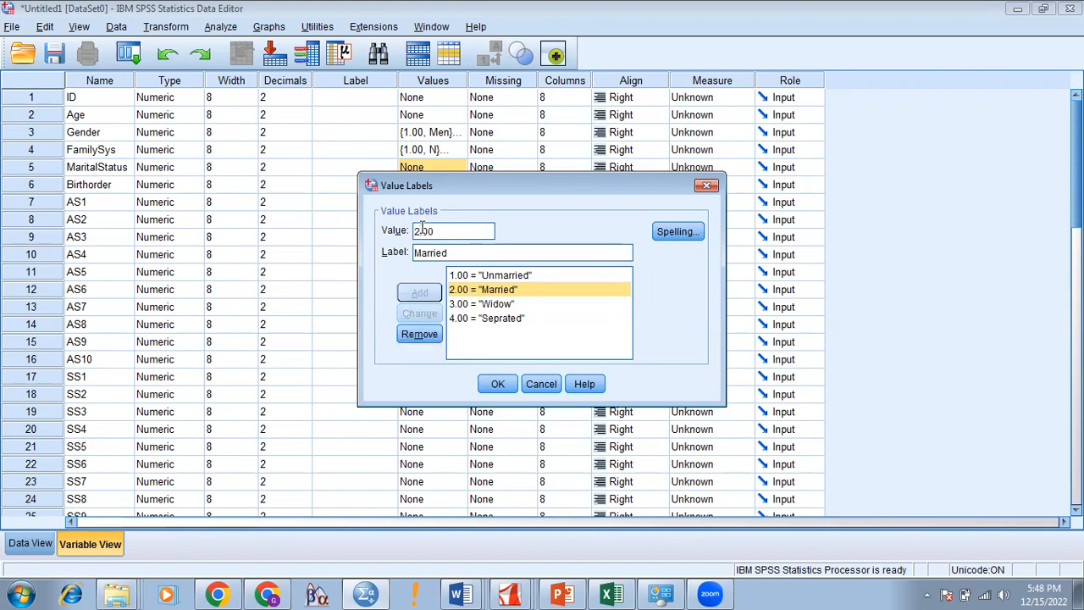
left_click(505, 382)
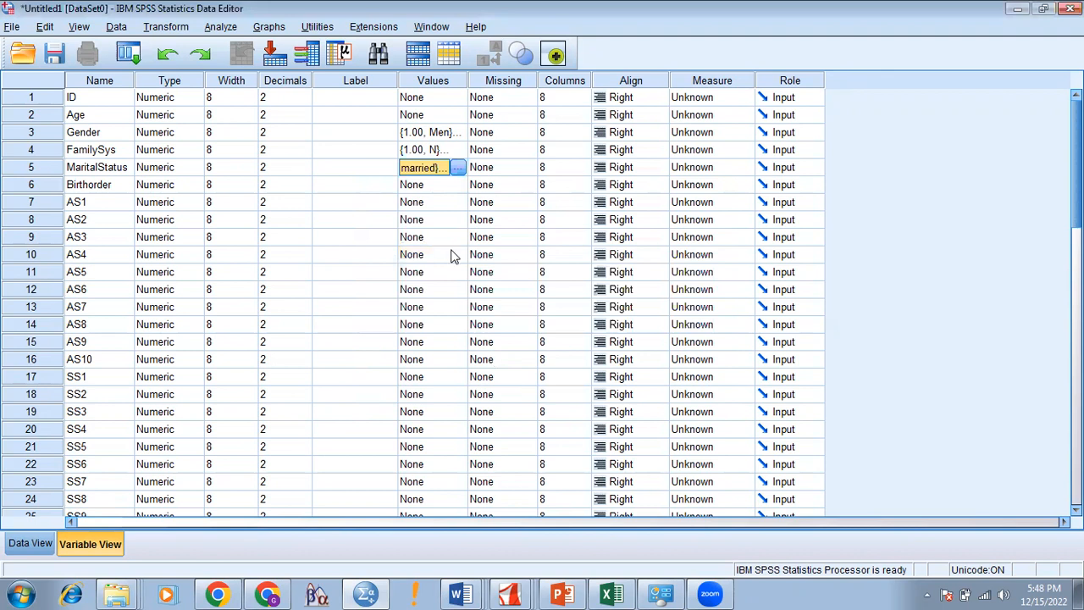
left_click(458, 184)
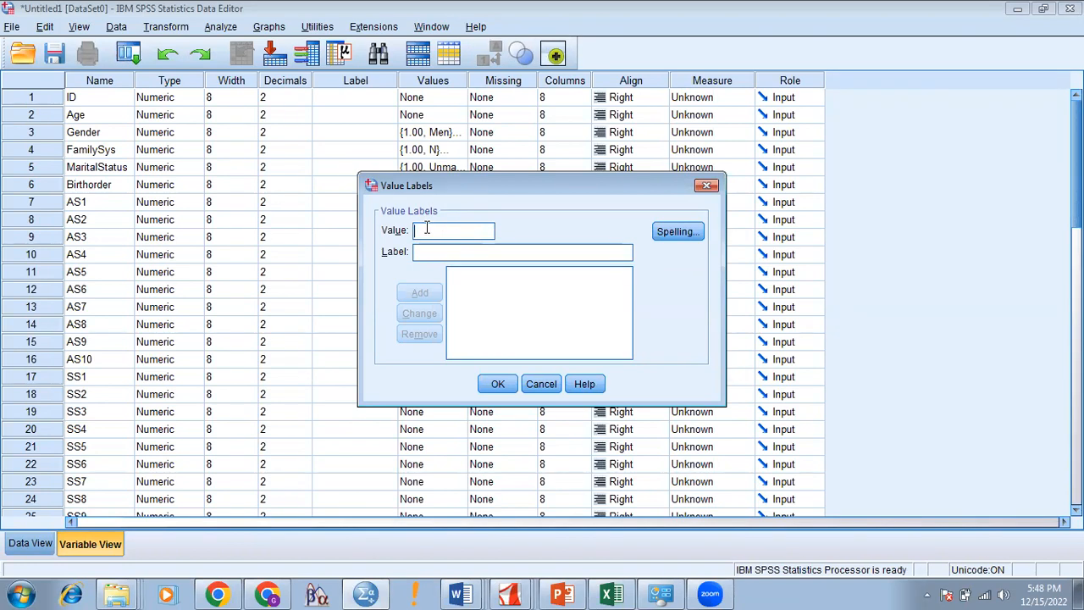
Step: Add Birthorder value labels 1 = First Born and 2 = Middle Born
type("1")
left_click(425, 252)
type("Firs")
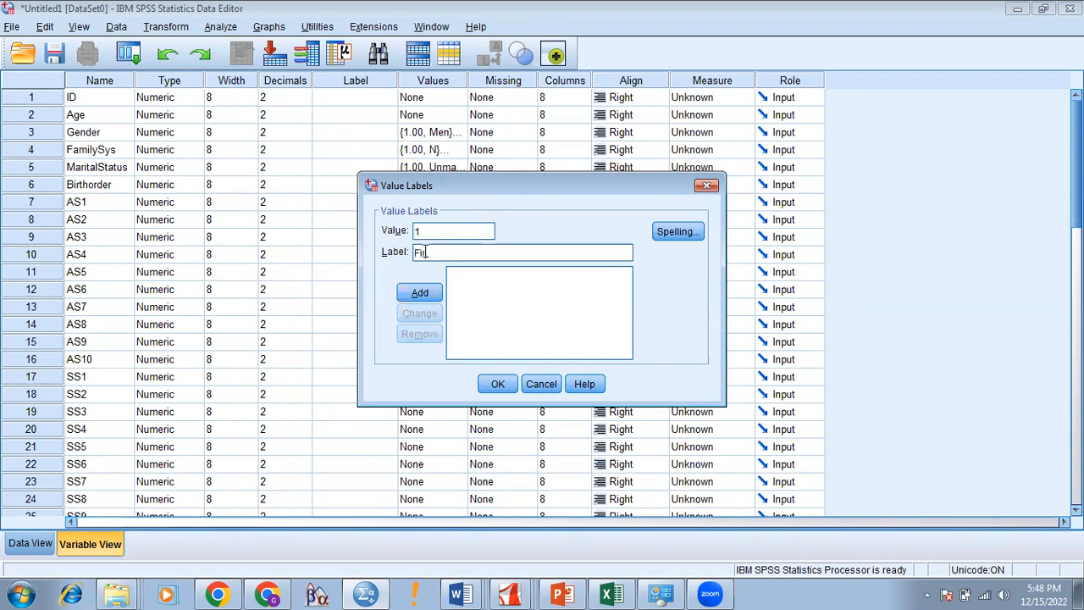
type("t Born")
key("Return")
type("2")
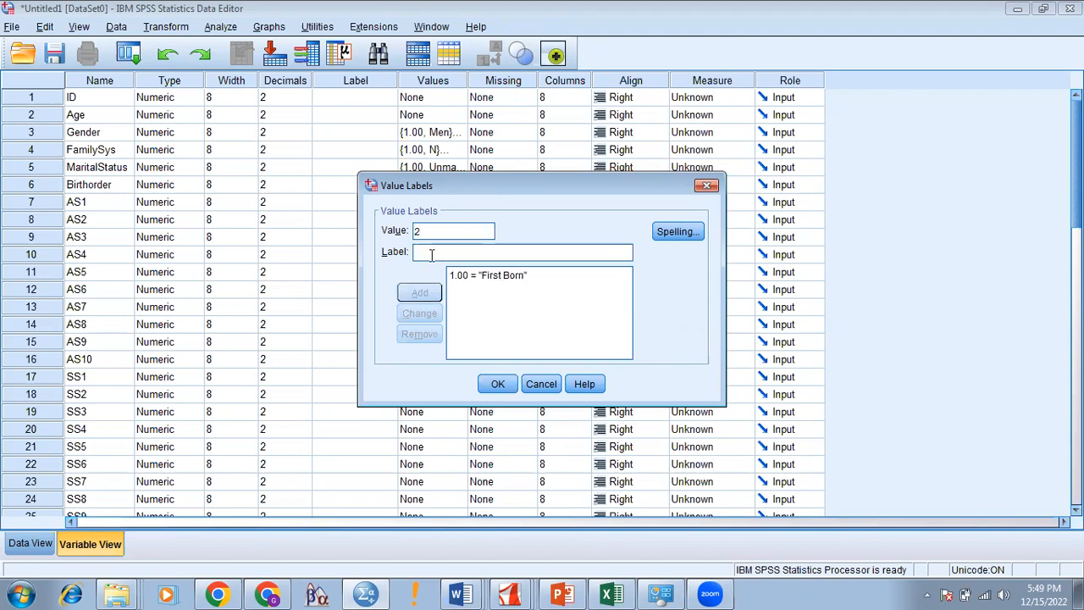
type("Middle ")
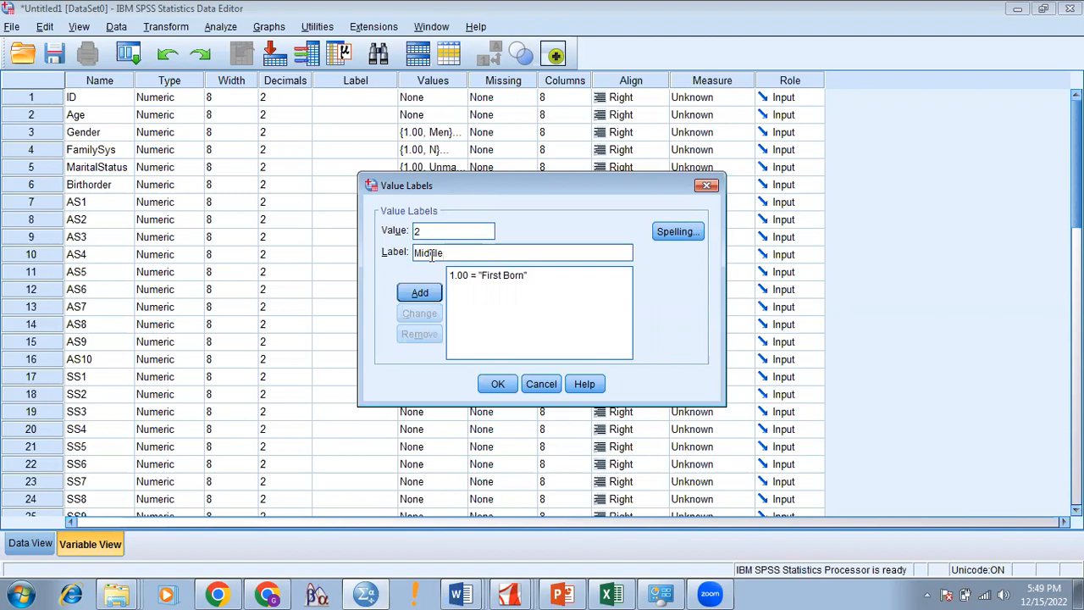
type("Born")
left_click(419, 292)
Step: Add Birthorder labels 3 = Last Born and 4 = only child, then apply them
type("3")
left_click(430, 253)
type("Last Bo")
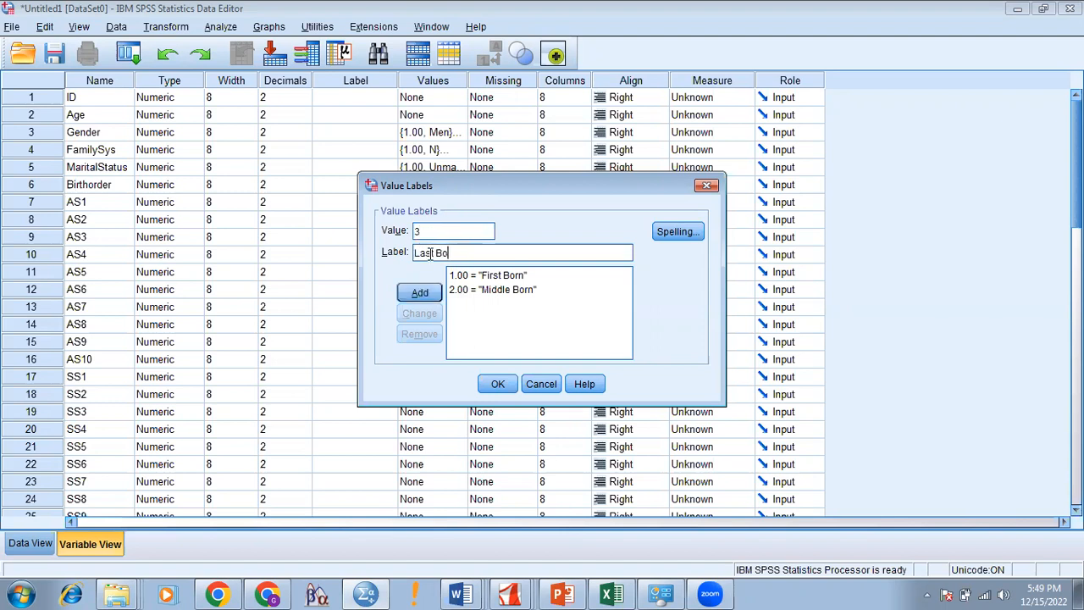
type("rn")
left_click(423, 293)
type("4")
left_click(432, 252)
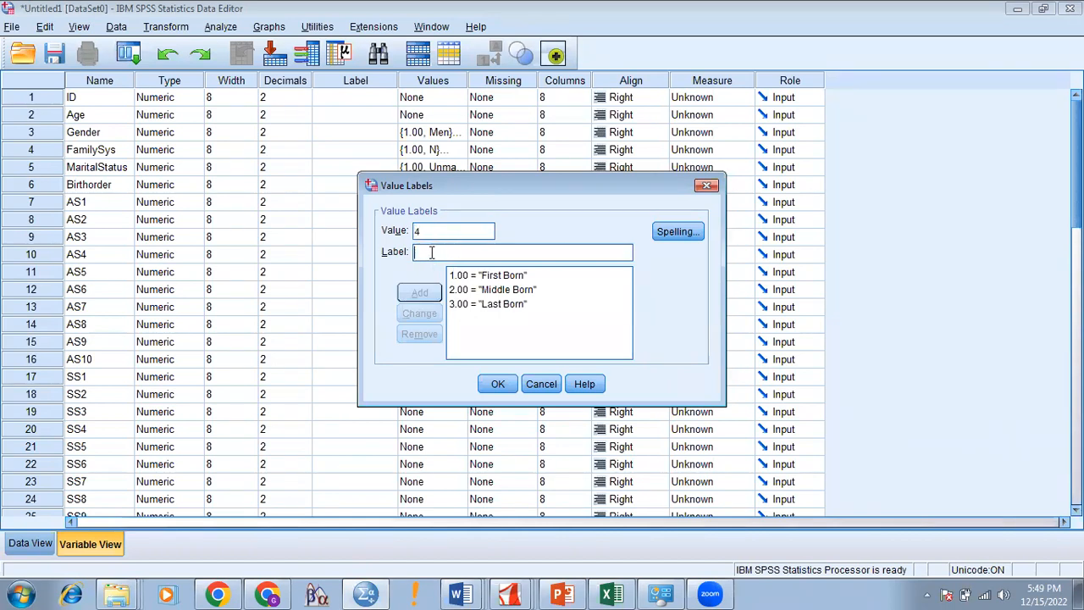
type("only child")
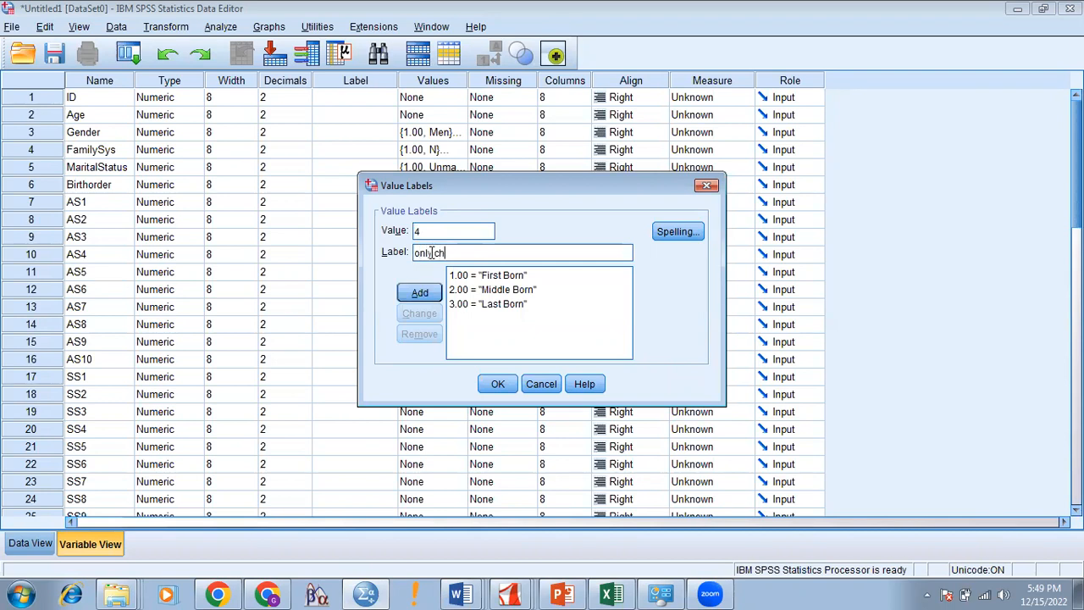
left_click(421, 294)
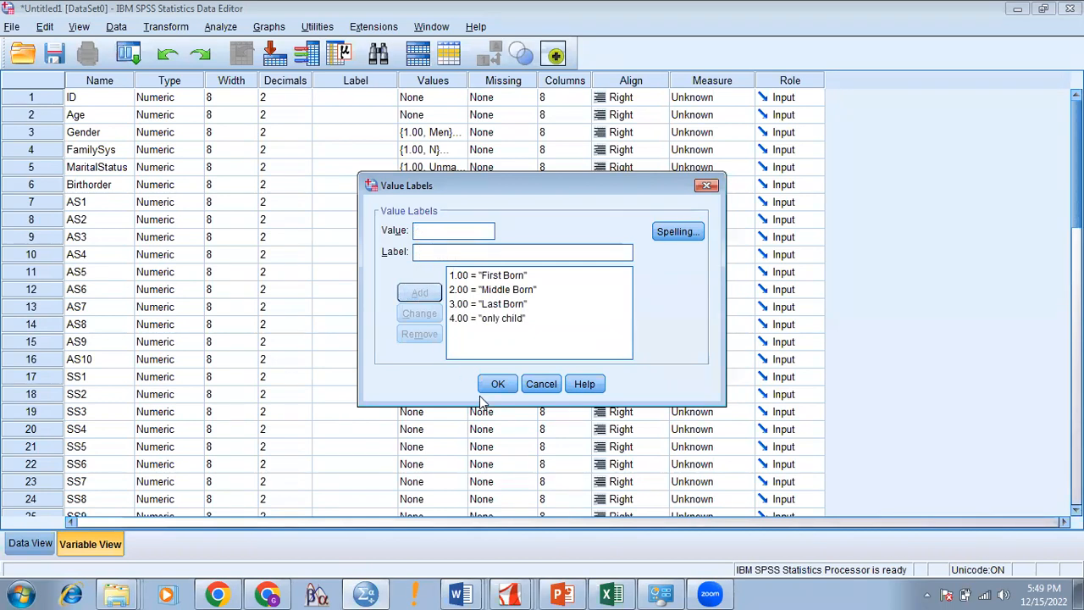
left_click(498, 384)
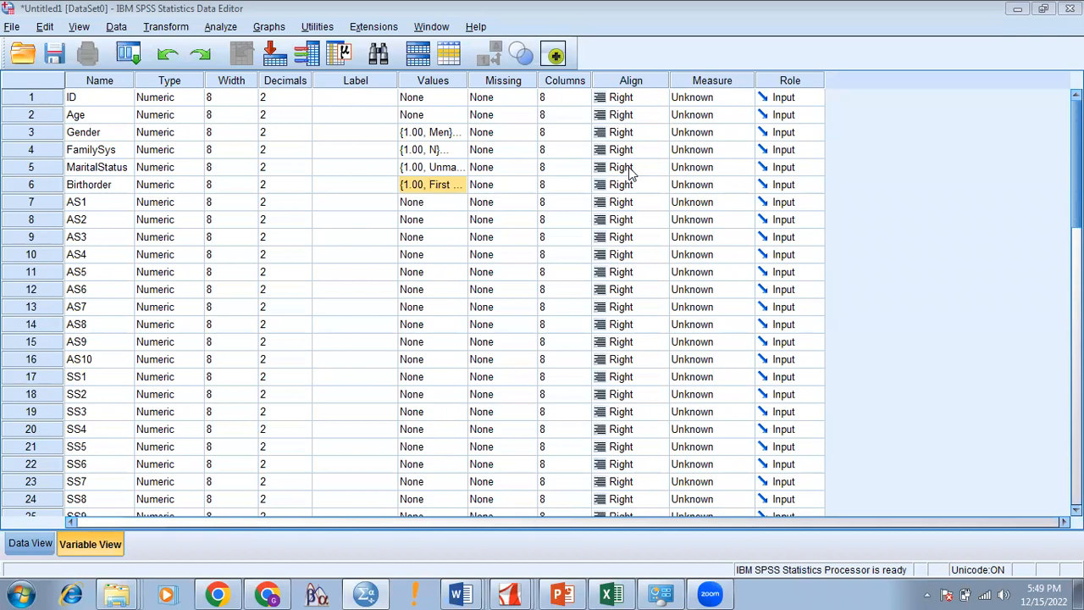
Step: Open AS1's value labels and add 1 = St Agre and 2 = Agree
double_click(458, 208)
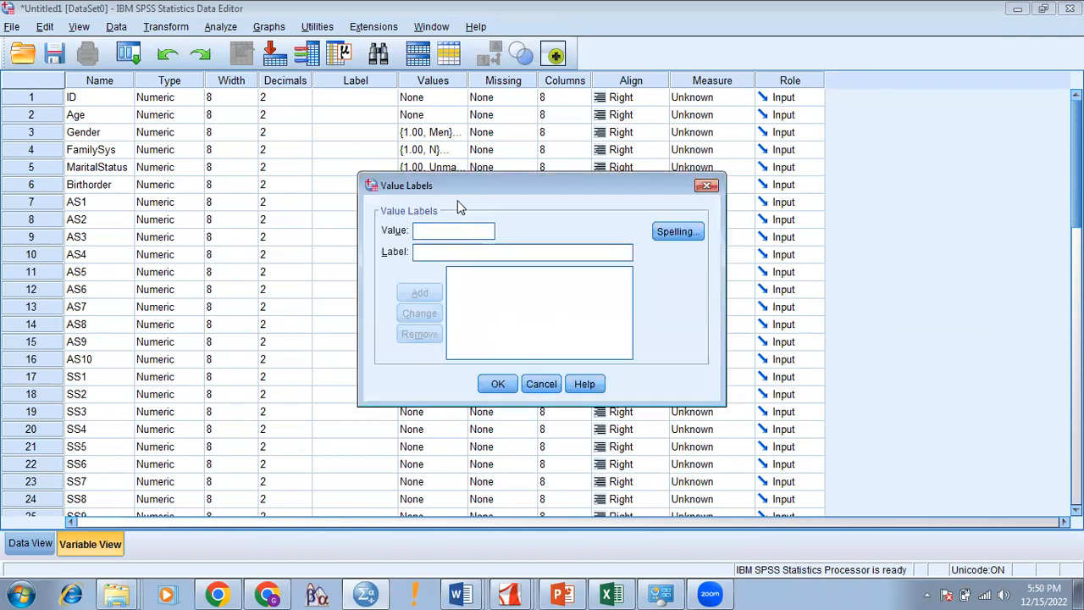
type("1")
left_click(440, 254)
type("St Agre")
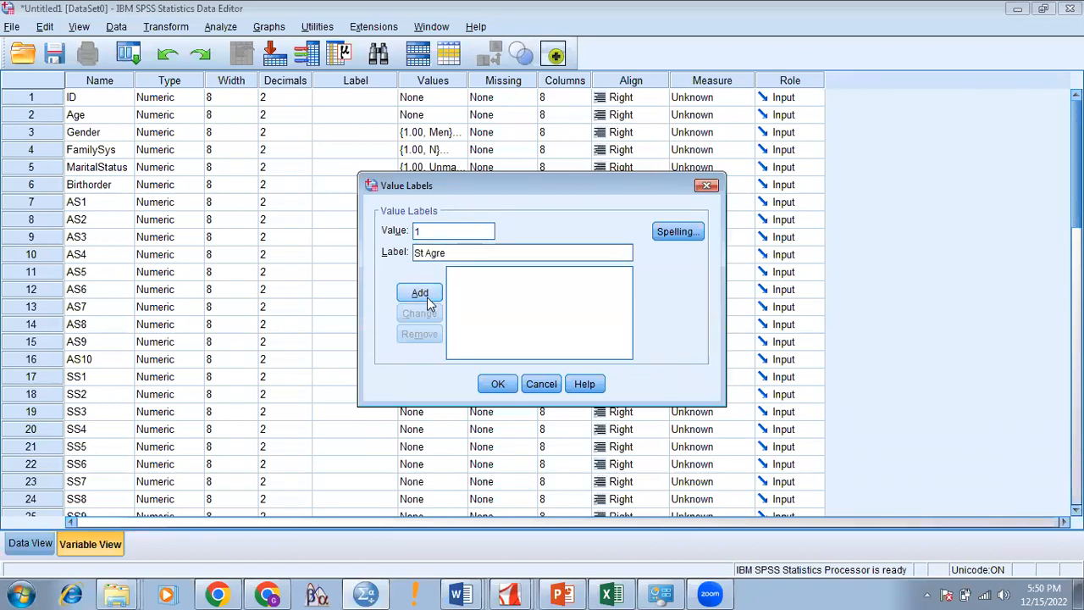
left_click(428, 294)
type("2")
left_click(442, 252)
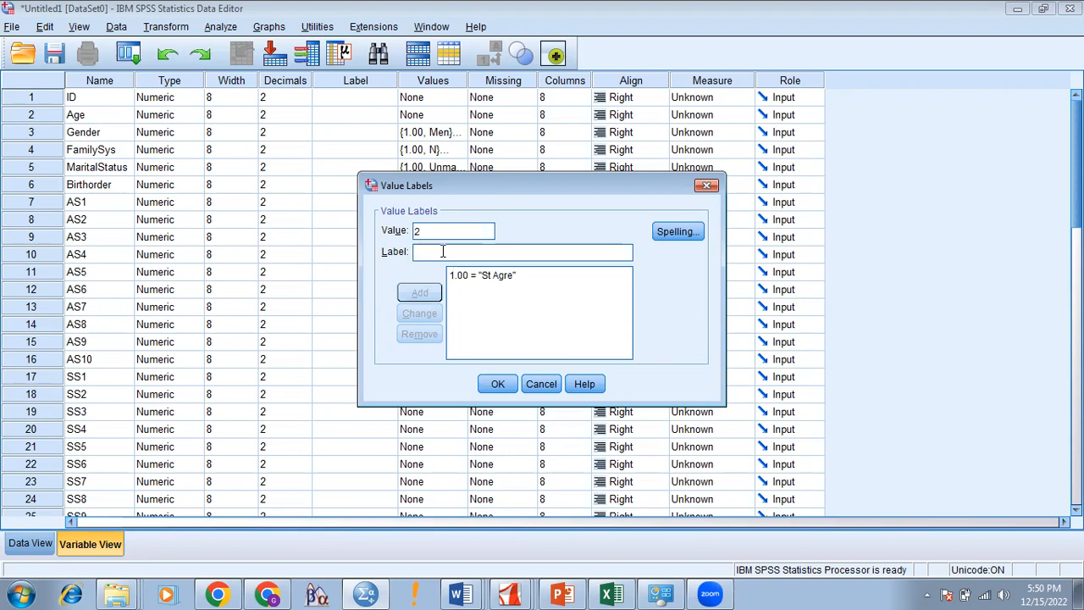
type("Agree")
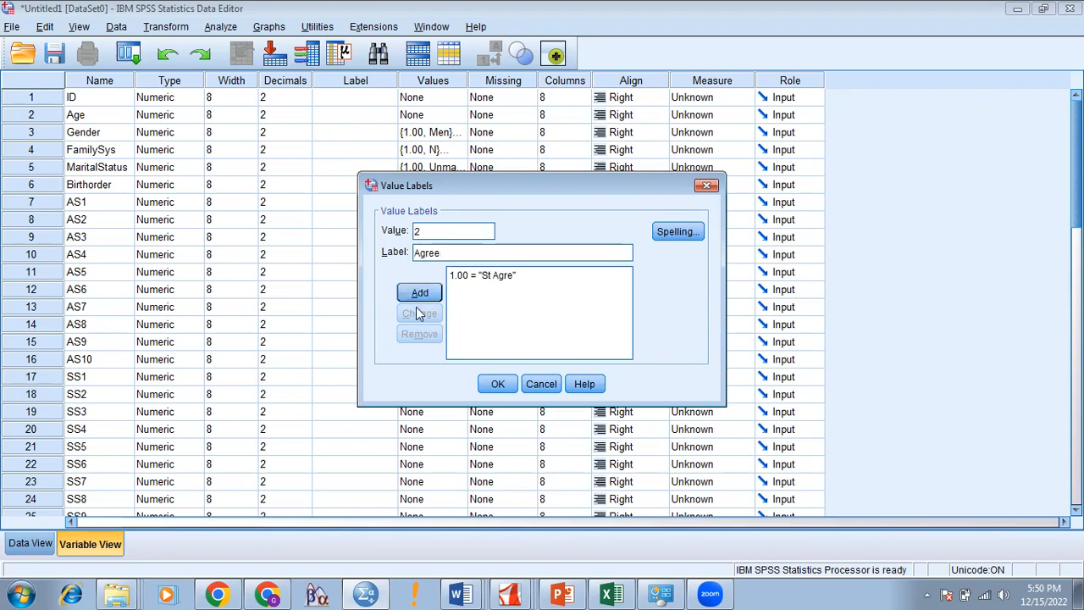
left_click(419, 294)
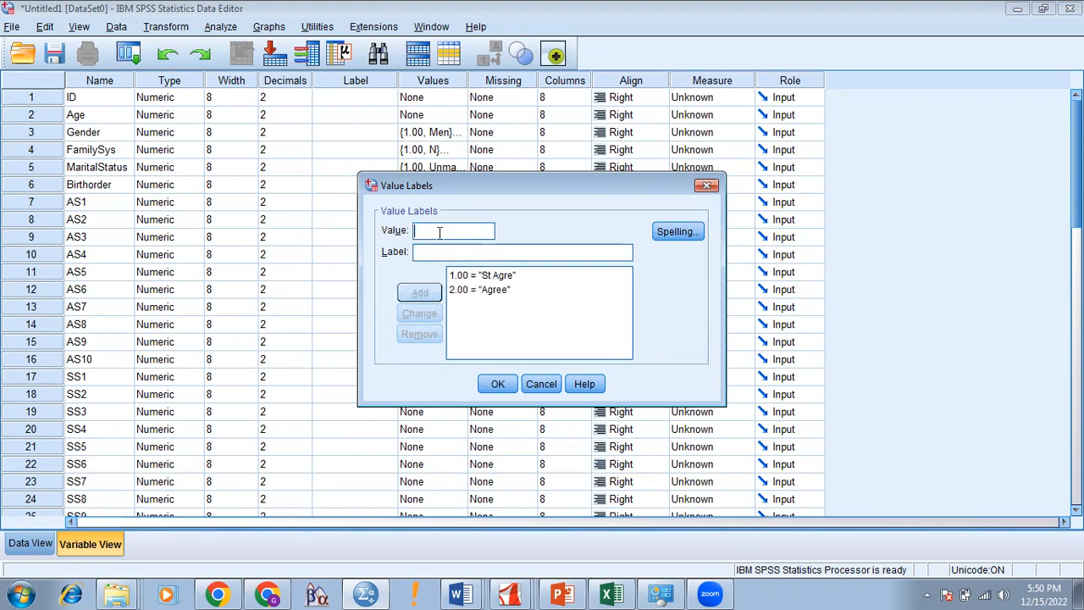
Step: Add AS1 value labels 3 = N, 4 = DA and 5 = SDA
type("3")
left_click(440, 251)
type("N")
left_click(435, 294)
type("4")
left_click(420, 251)
type("D")
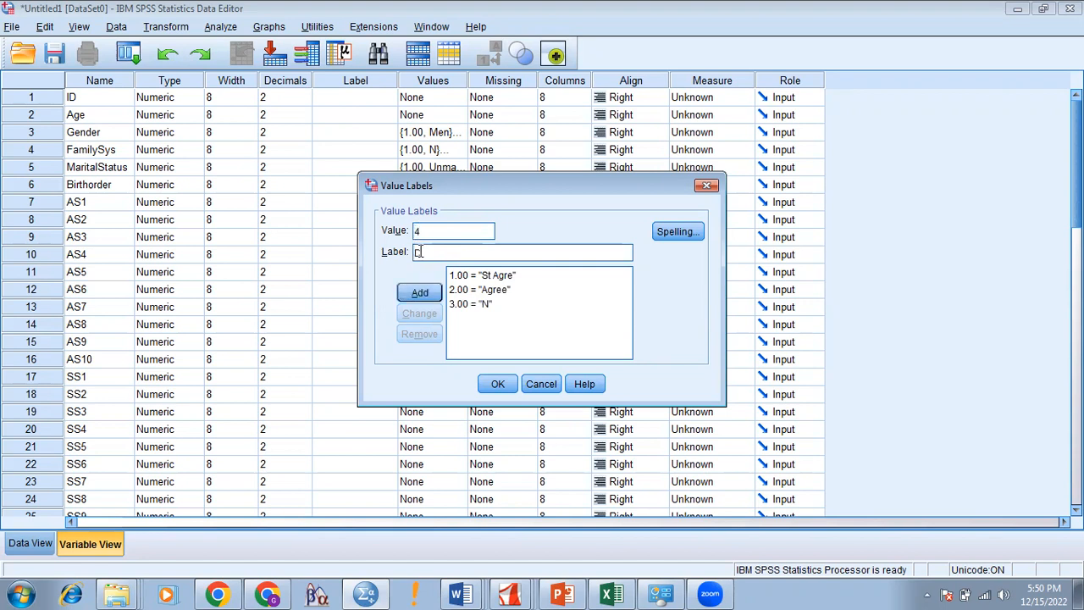
type("A")
left_click(421, 294)
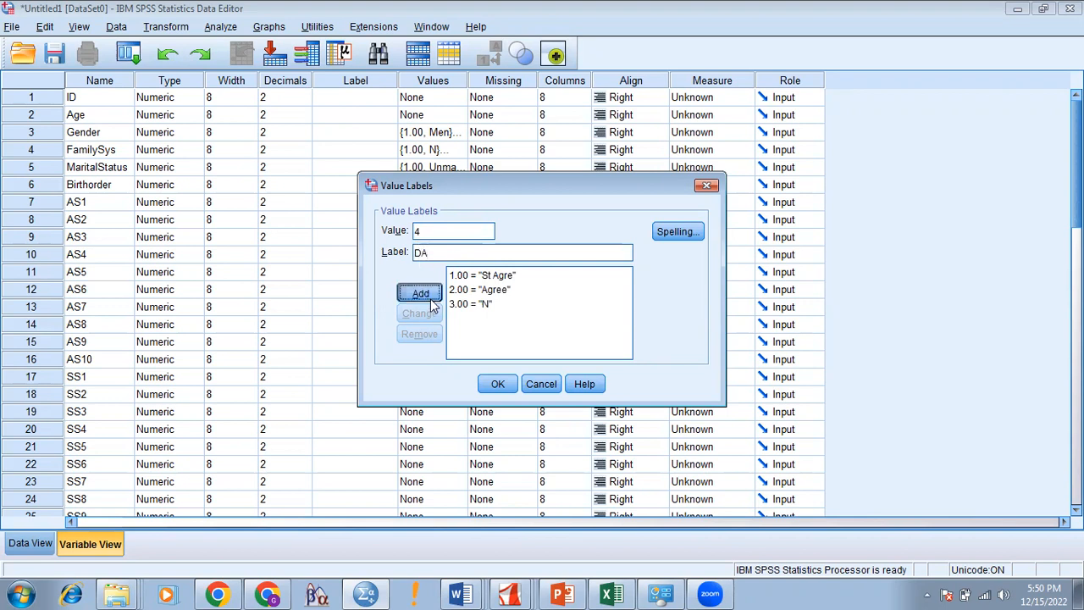
type("5")
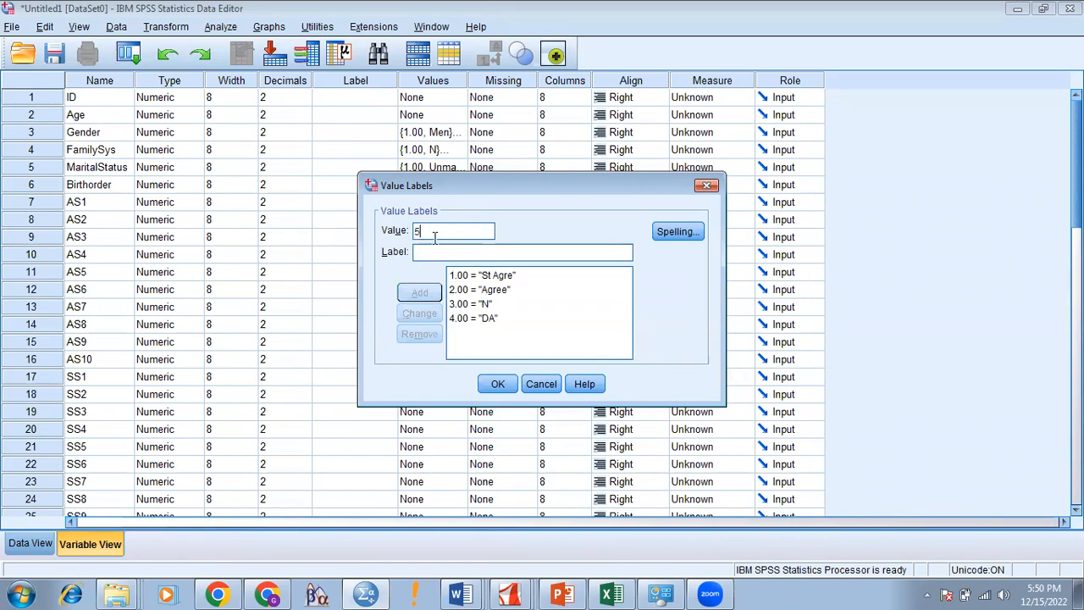
left_click(434, 251)
type("SDA")
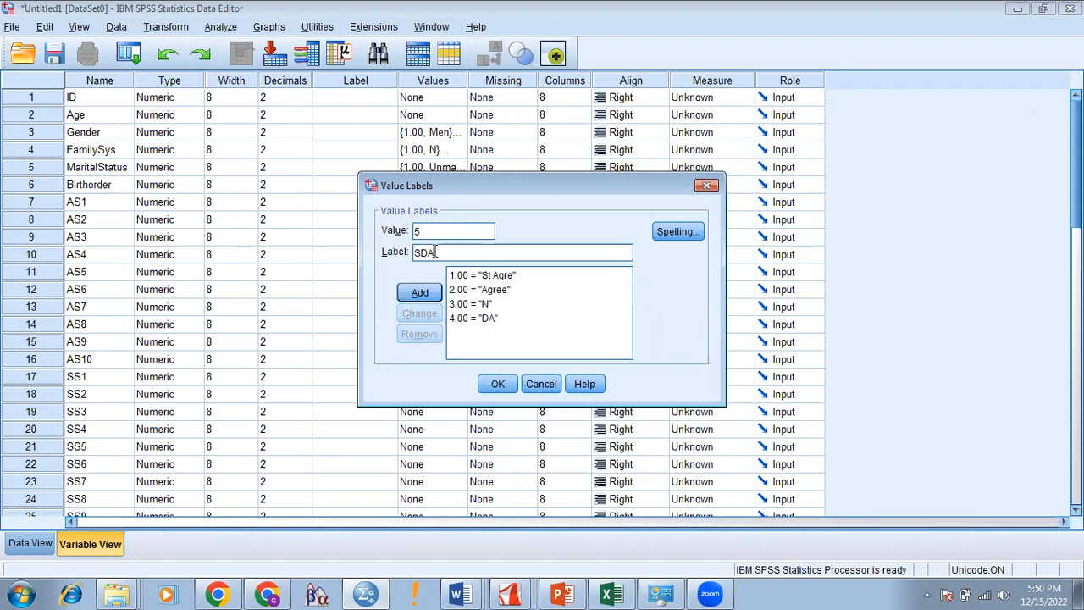
left_click(415, 294)
Step: Confirm AS1's labels, then copy its Values cell and paste it into AS2 through AS10
left_click(499, 386)
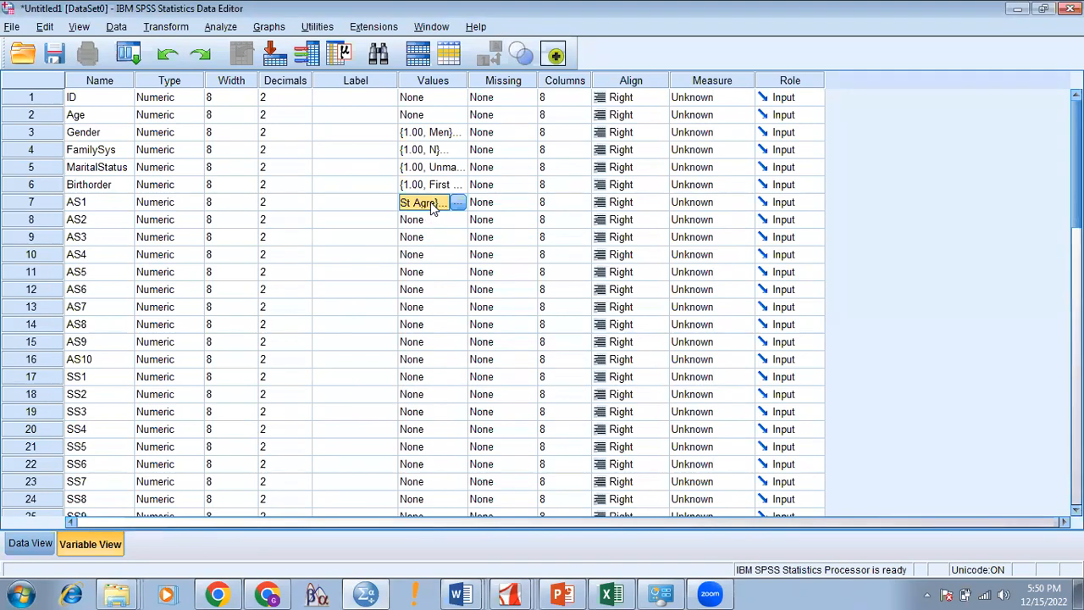
right_click(432, 208)
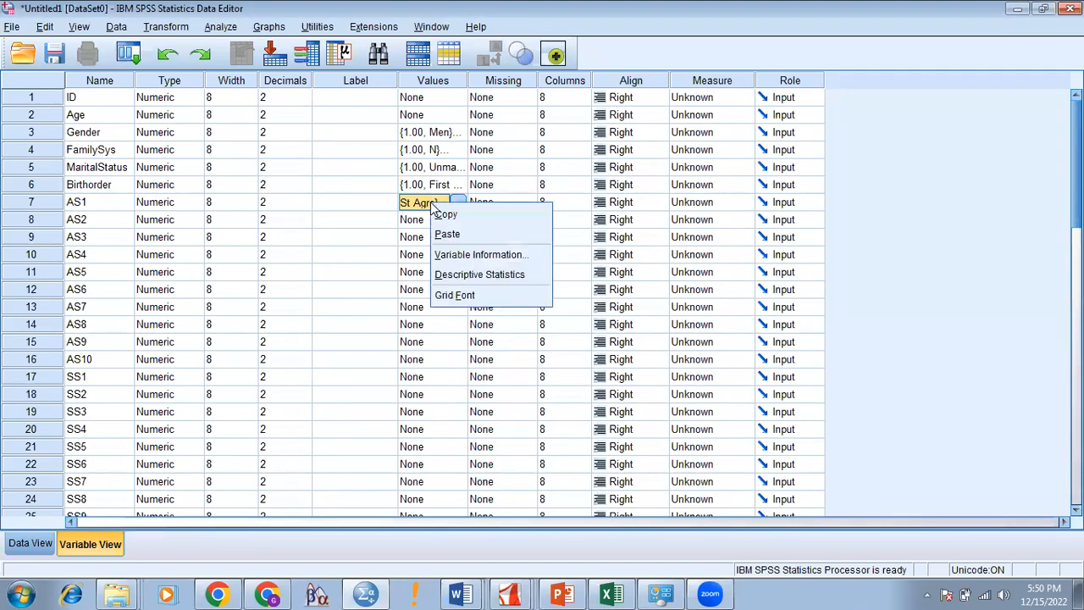
left_click(438, 217)
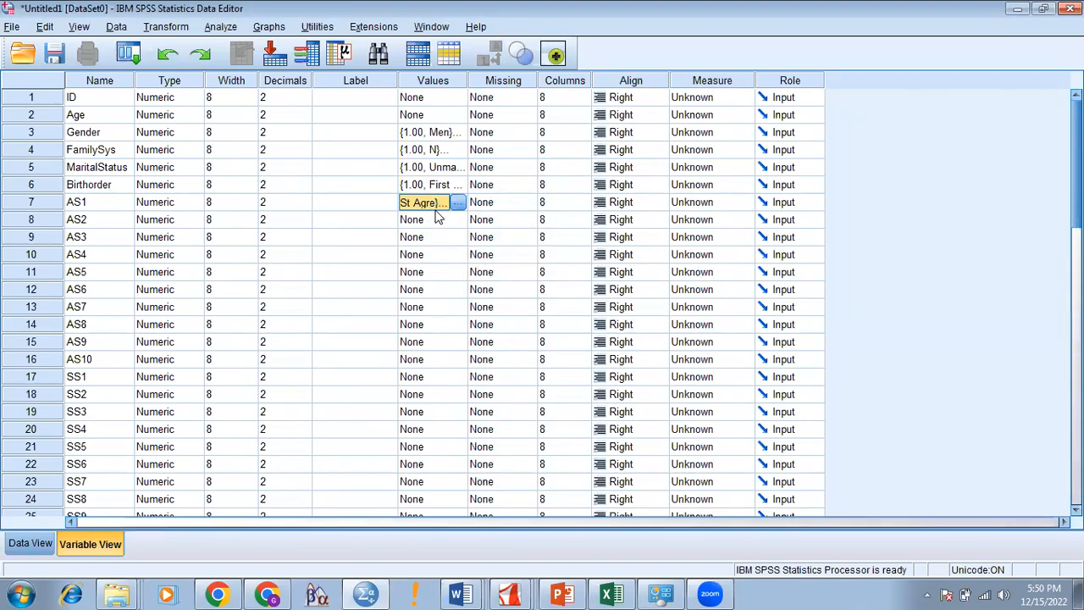
left_click(437, 217)
key("shift+Down")
key("shift+Down")
key("shift+Down")
key("shift+Down")
key("shift+Down")
key("shift+Down")
key("shift+Down")
key("shift+Down")
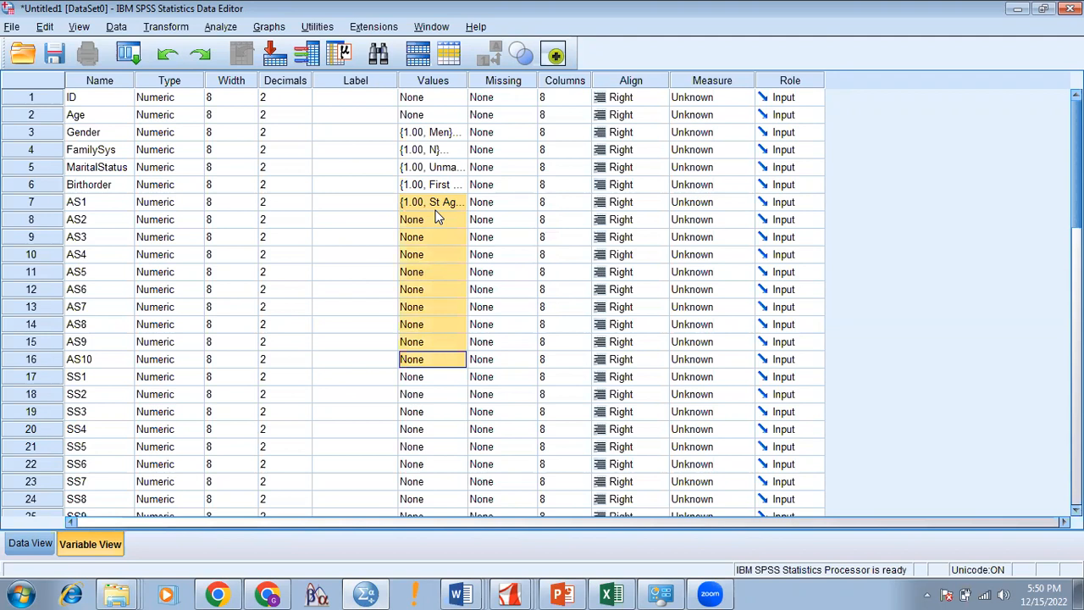
right_click(438, 218)
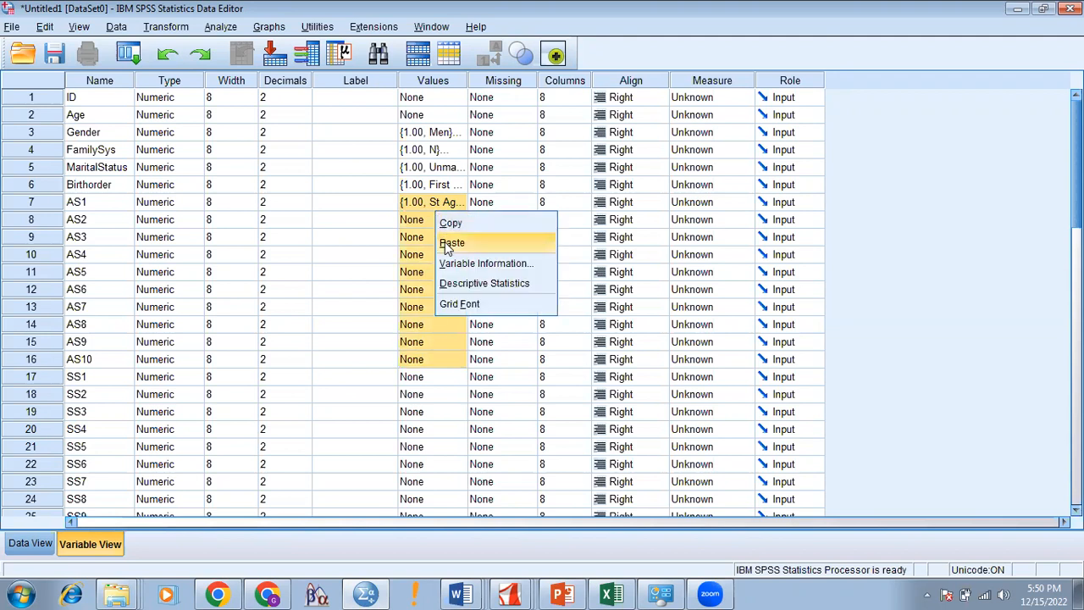
left_click(451, 243)
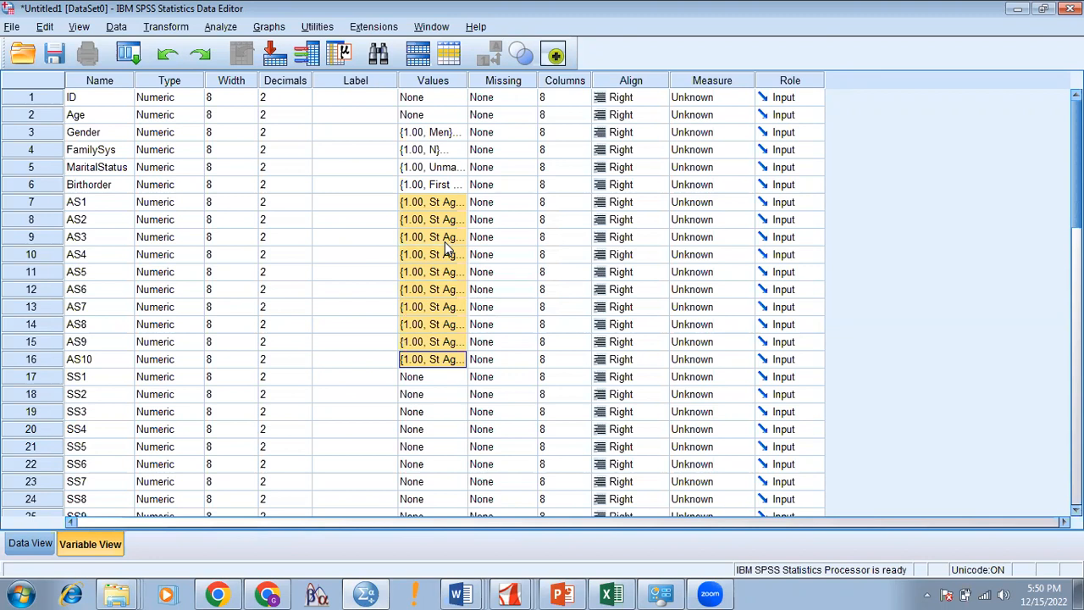
left_click(447, 382)
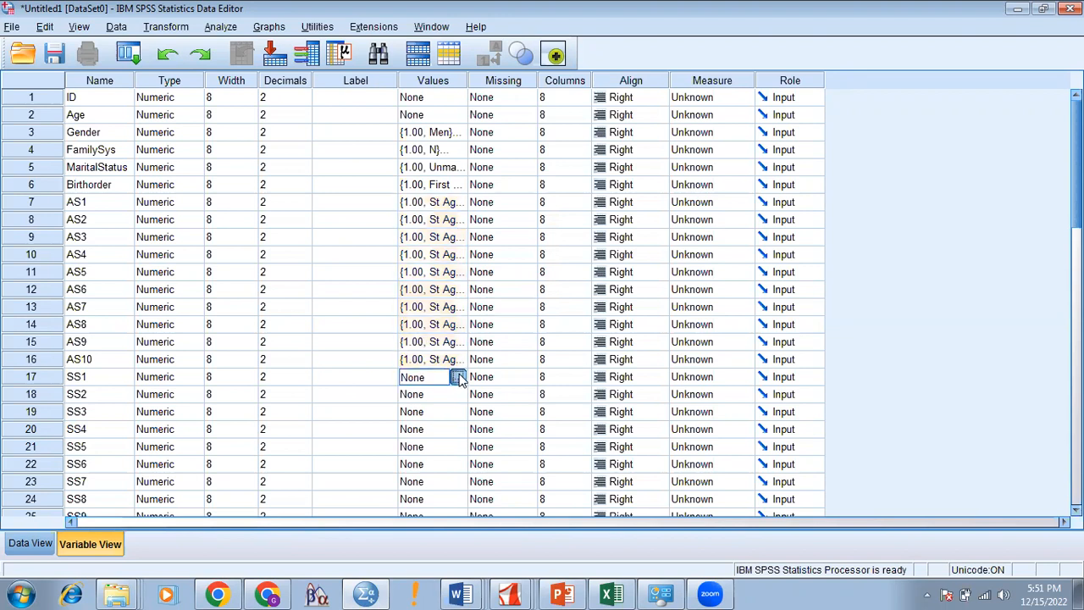
Step: Open SS1's value labels and add 1 = Strongly relevant and 2 = Relevant
left_click(460, 377)
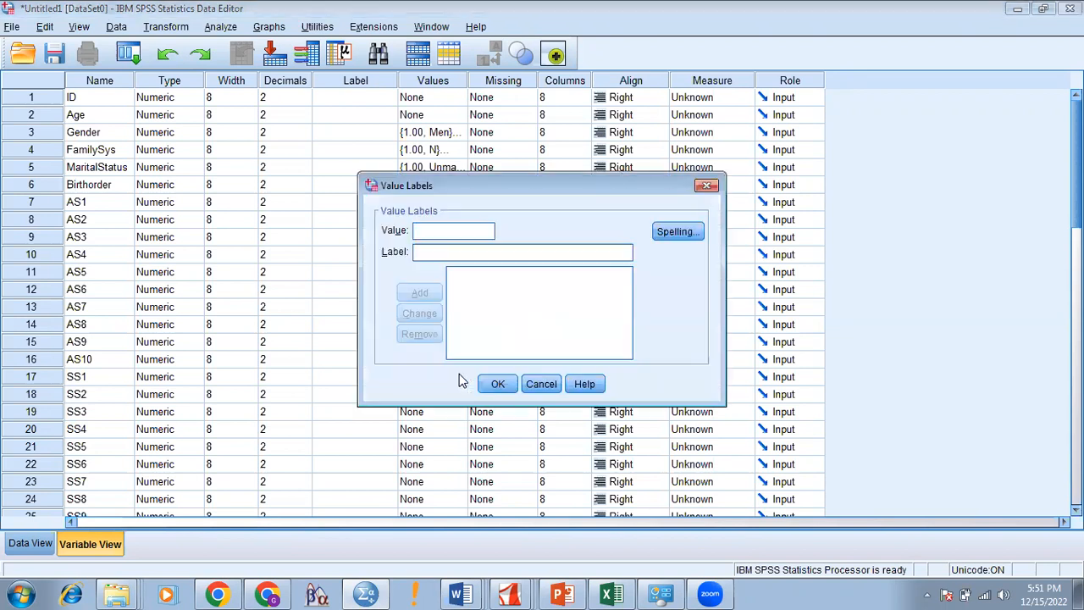
type("1")
left_click(451, 252)
type("Som")
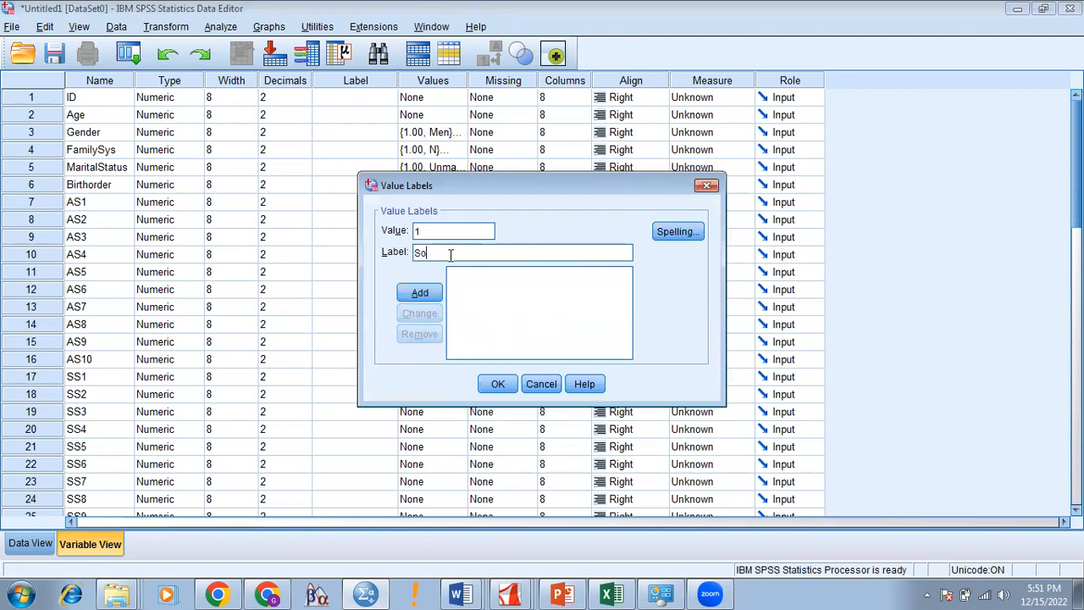
key("BackSpace")
key("BackSpace")
key("BackSpace")
type("Strongly relevant")
left_click(432, 293)
type("2")
left_click(440, 248)
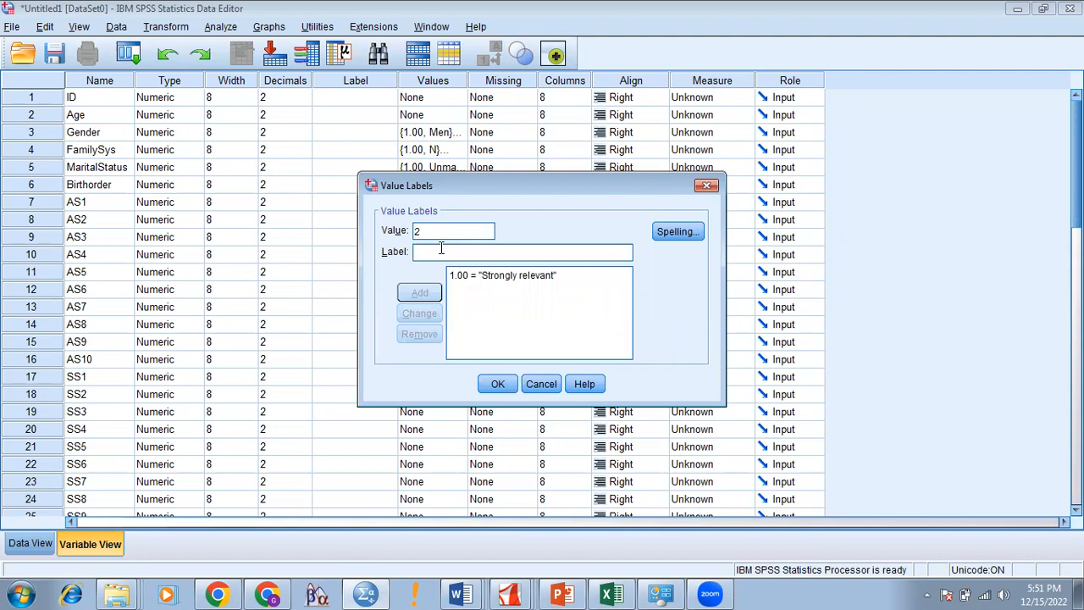
type("Rele")
type("vant")
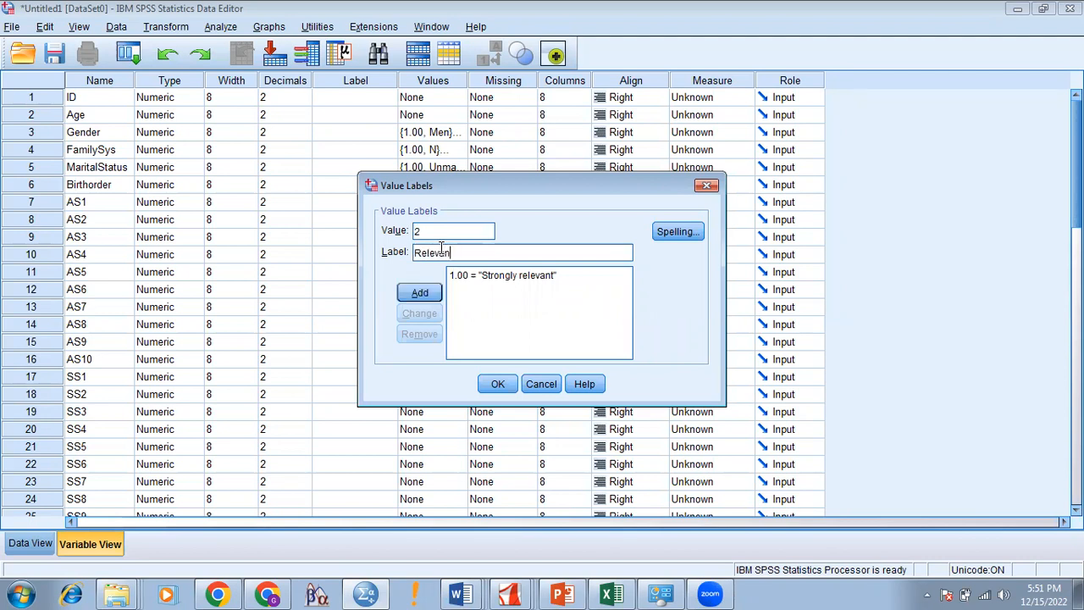
left_click(438, 296)
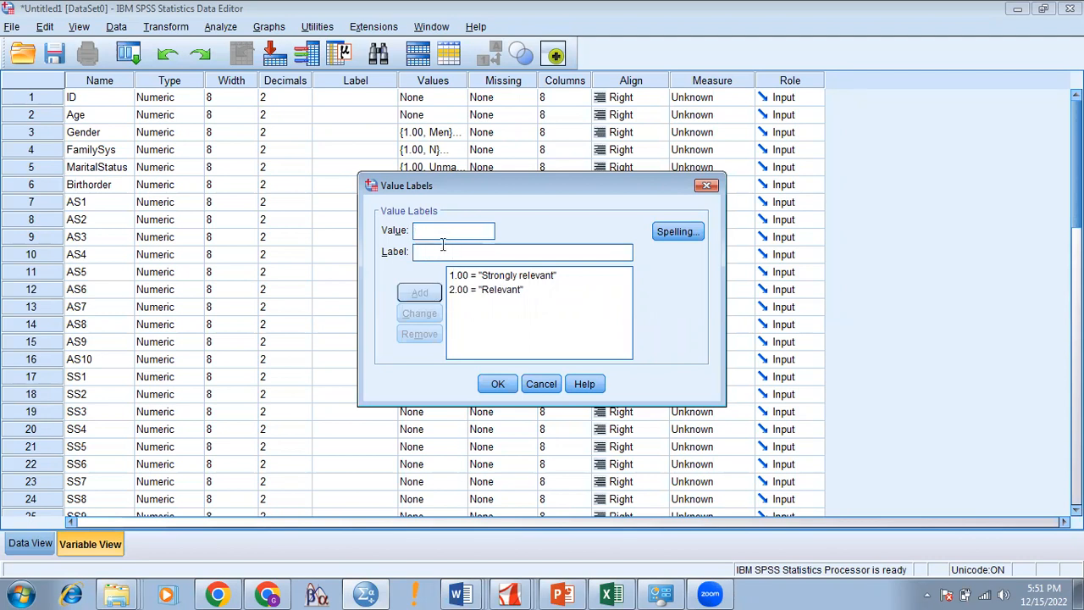
Step: Add 3 = Somewhat relevant, 4 = Irrelevant and 5 = Strongly irr, then confirm
type("3.00 = \"")
type("So")
type("mewhat r")
type("elevan")
type("t")
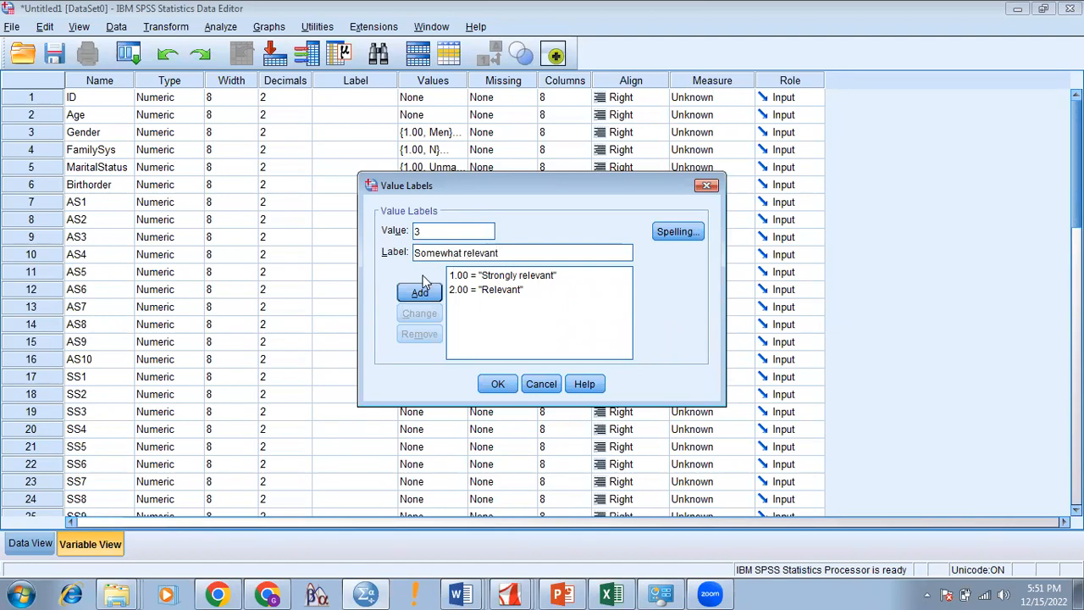
left_click(420, 293)
left_click(433, 231)
type("4")
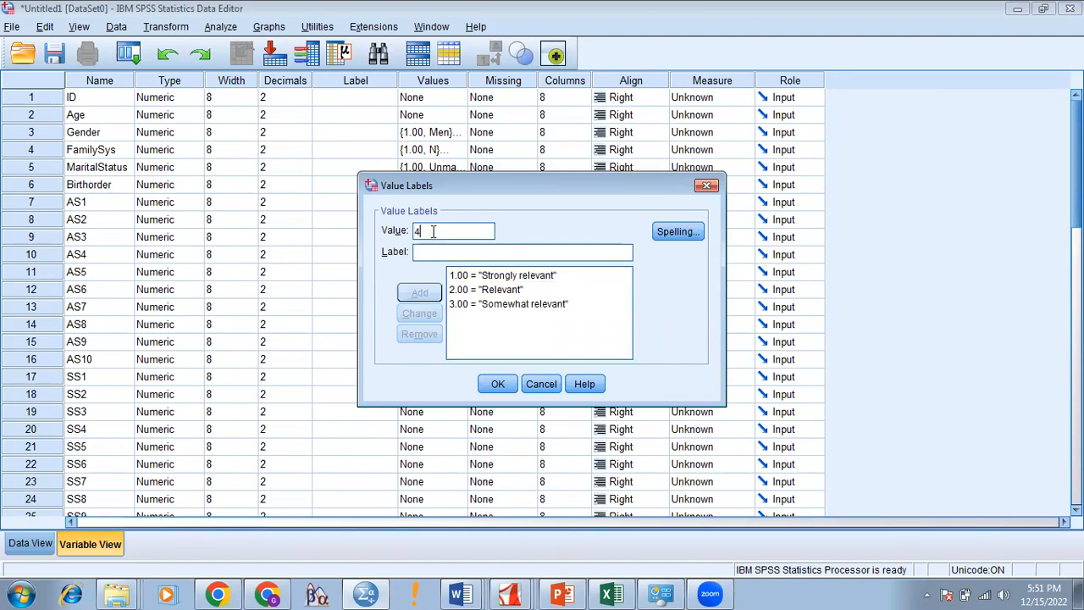
left_click(434, 250)
type("Irrel")
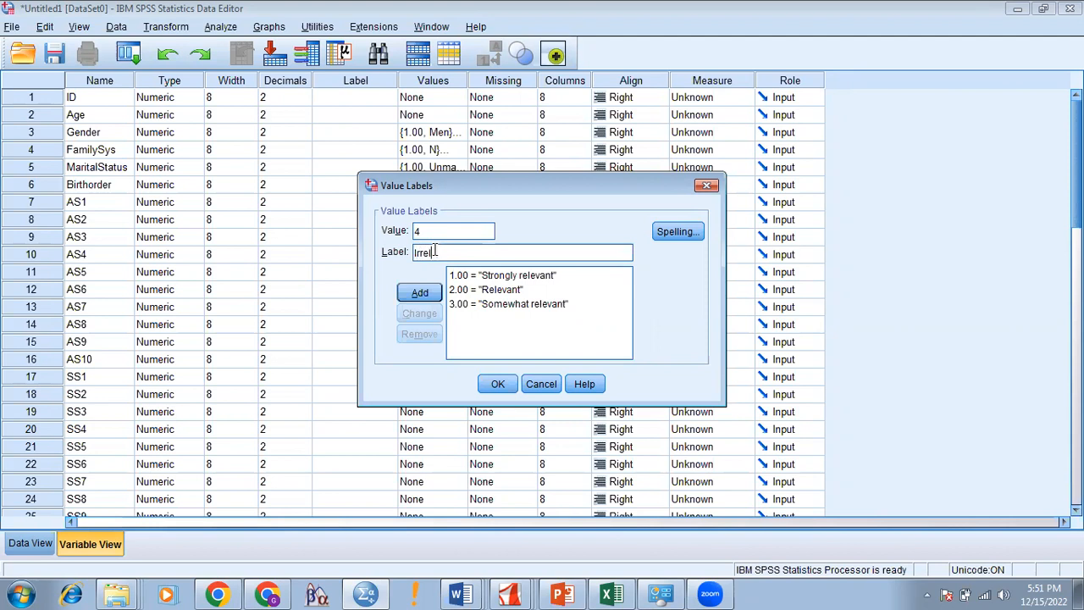
type("evant")
left_click(425, 298)
type("5")
type("Str")
type("on")
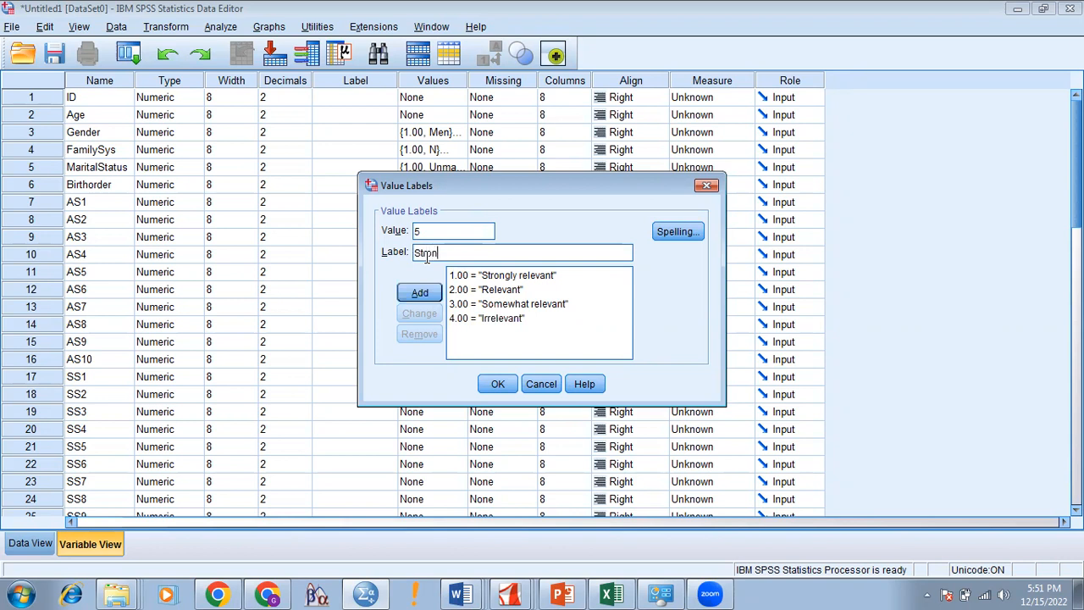
type("gly irr")
left_click(419, 292)
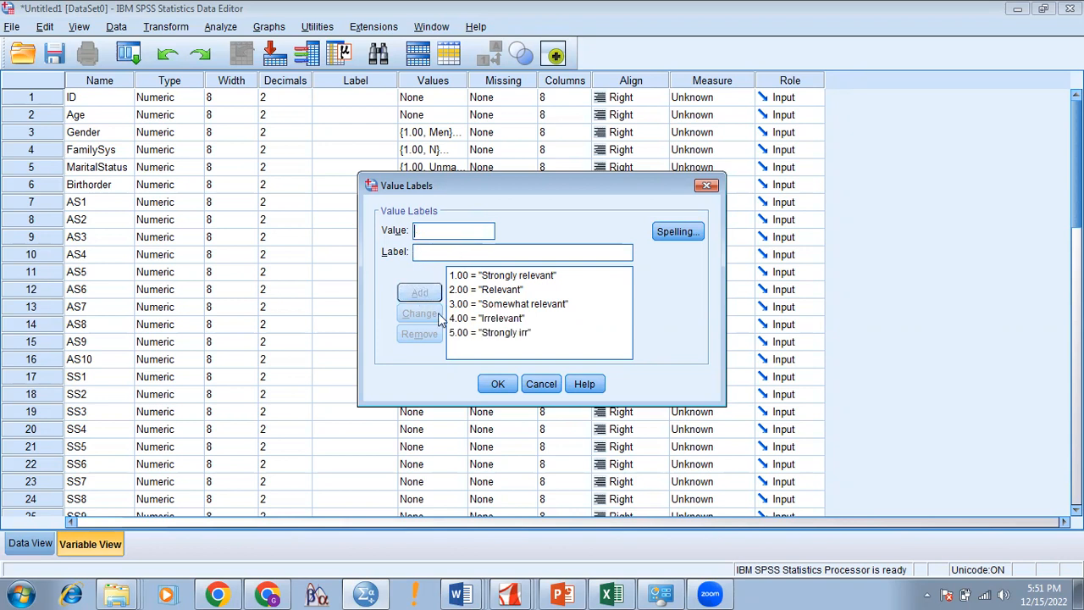
left_click(493, 383)
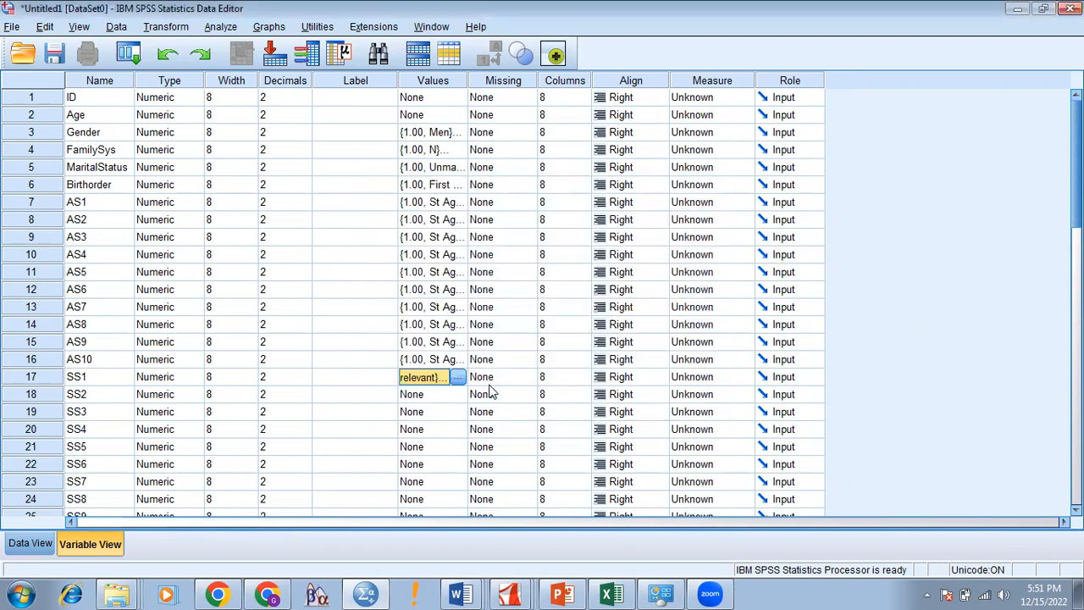
Step: Copy SS1's value labels and paste them into SS2 through SS10
right_click(439, 382)
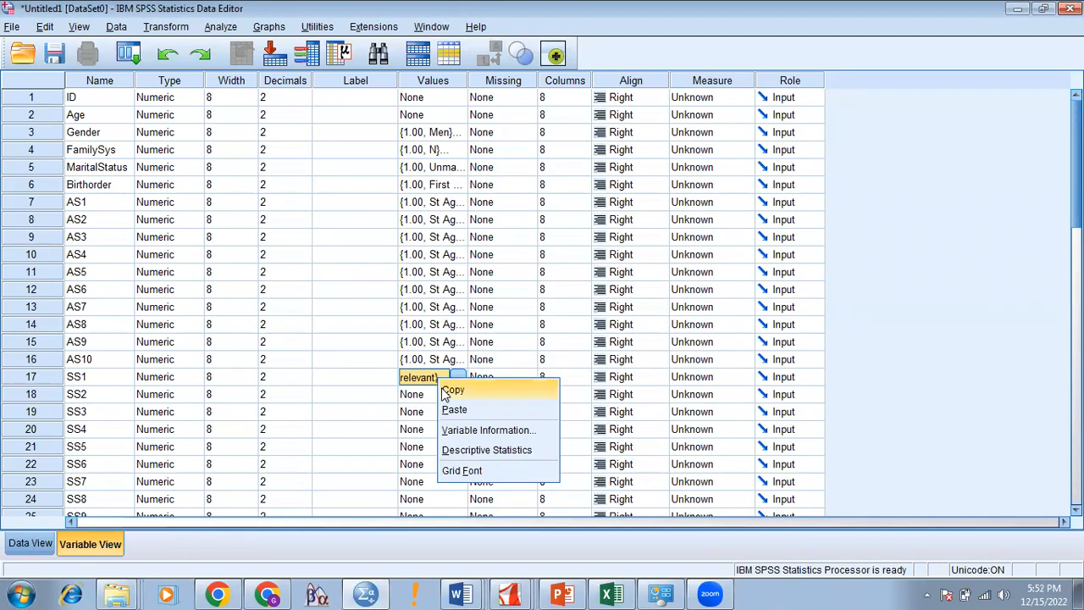
left_click(444, 393)
key("shift+Down")
key("shift+Down")
key("shift+Down")
key("shift+Down")
key("shift+Down")
key("shift+Down")
key("shift+Down")
key("shift+Down")
key("shift+Down")
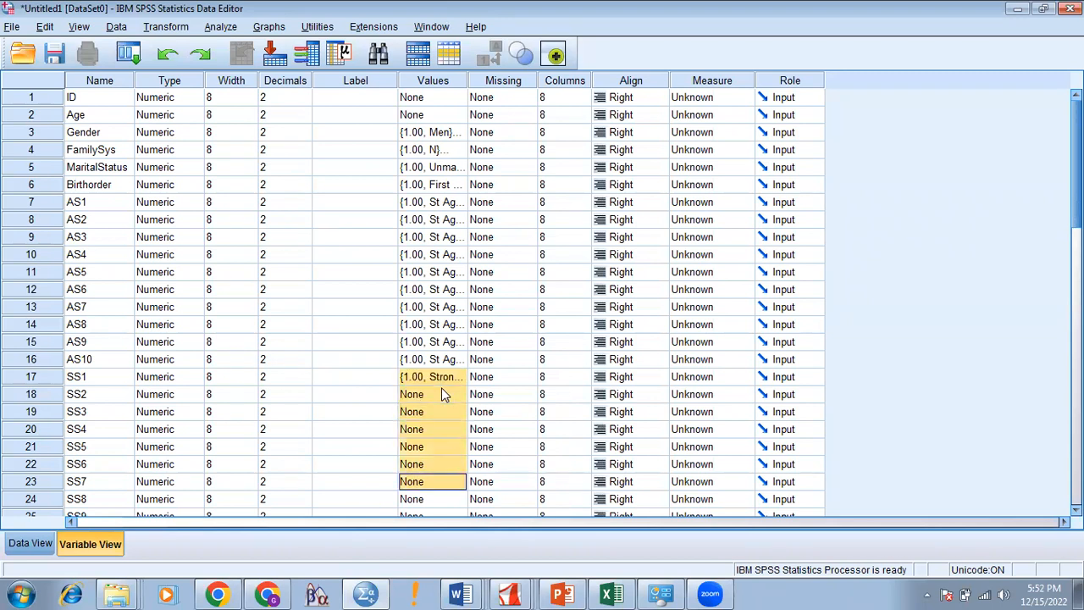
key("shift+Down")
key("shift+Up")
key("shift+Up")
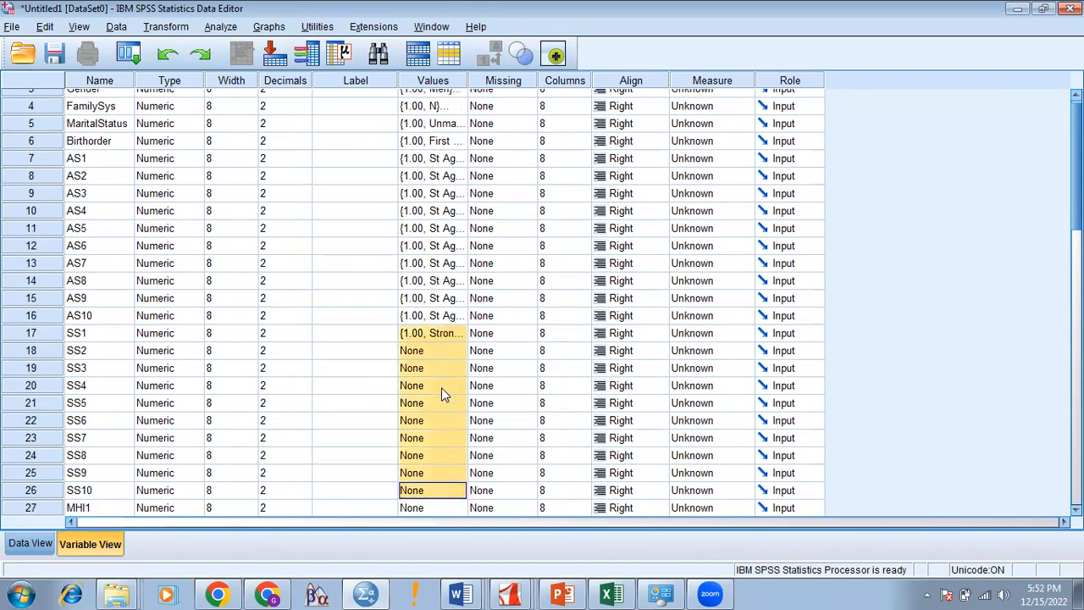
key("shift+Down")
key("shift+Left")
key("shift+Left")
key("shift+Left")
key("shift+Left")
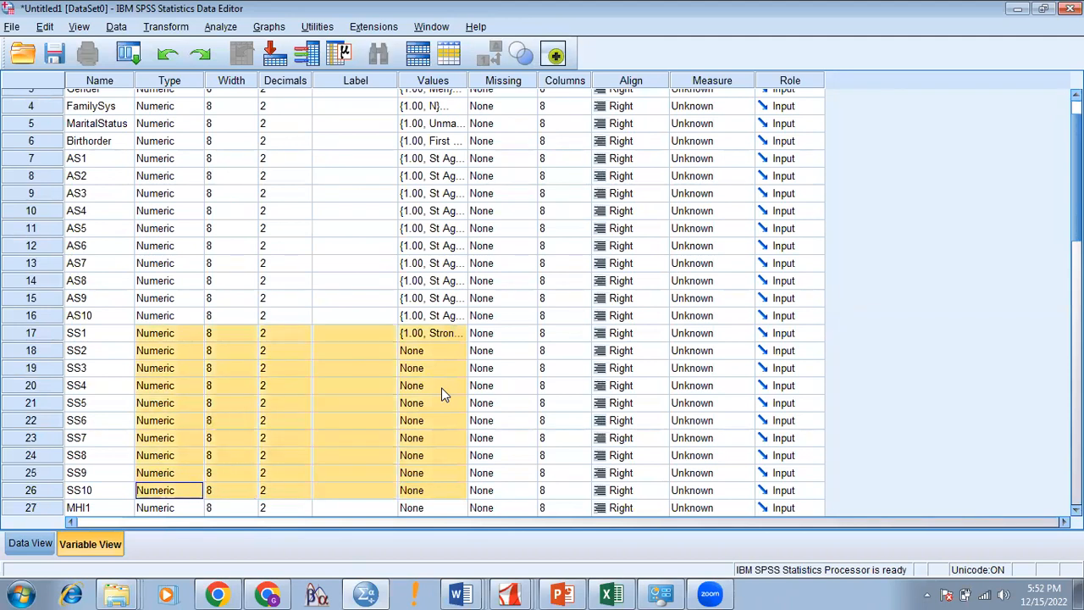
key("shift+Right")
key("shift+Right")
key("shift+Right")
key("shift+Right")
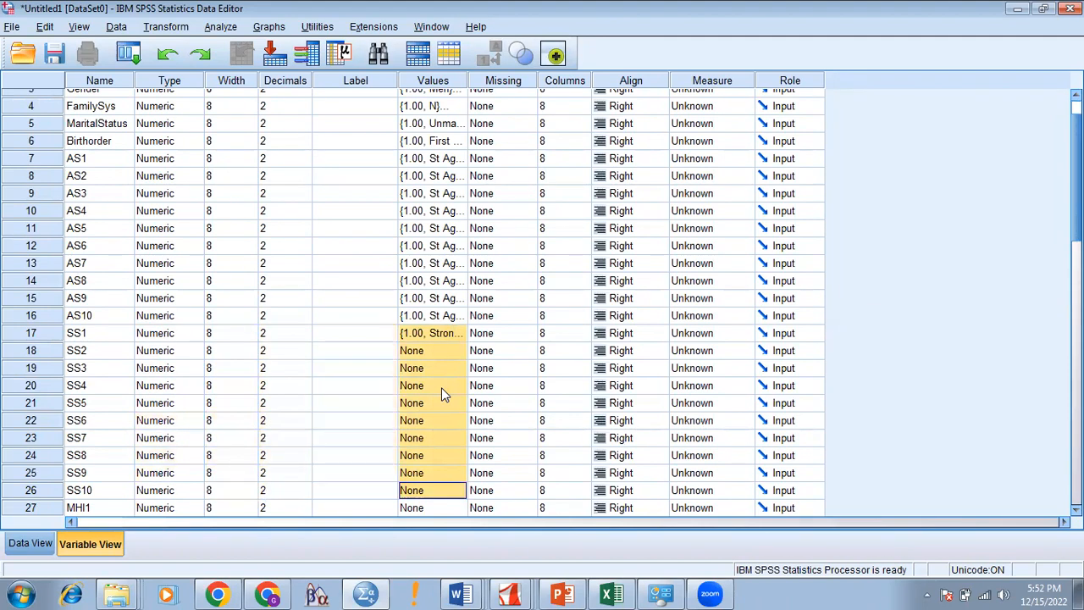
key("ctrl+v")
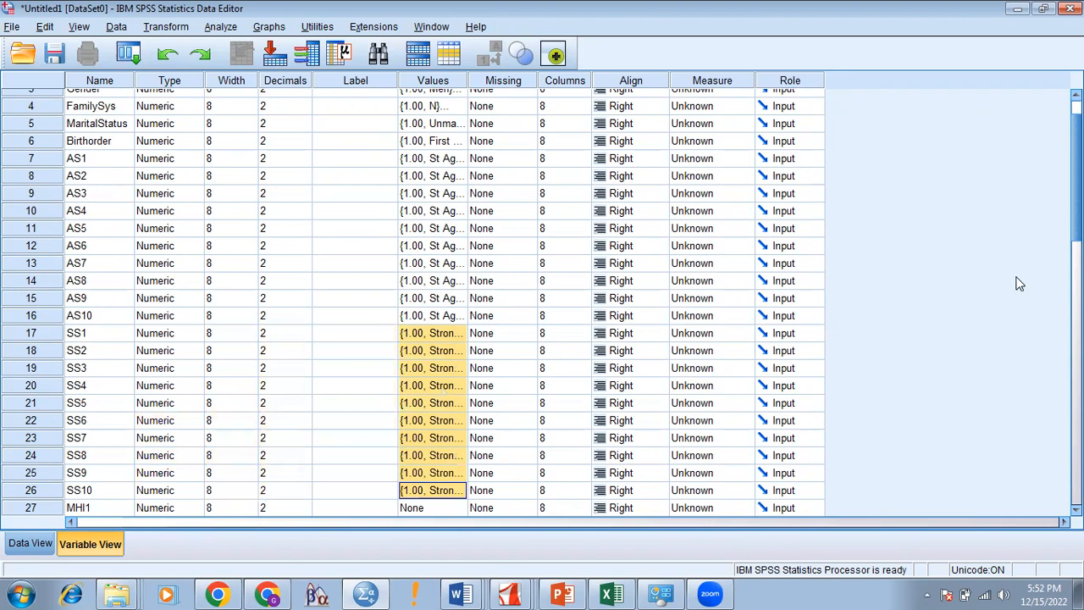
Step: Copy AS10's value labels and paste them into MHI1 through MHI10
left_click_drag(1077, 218, 1077, 280)
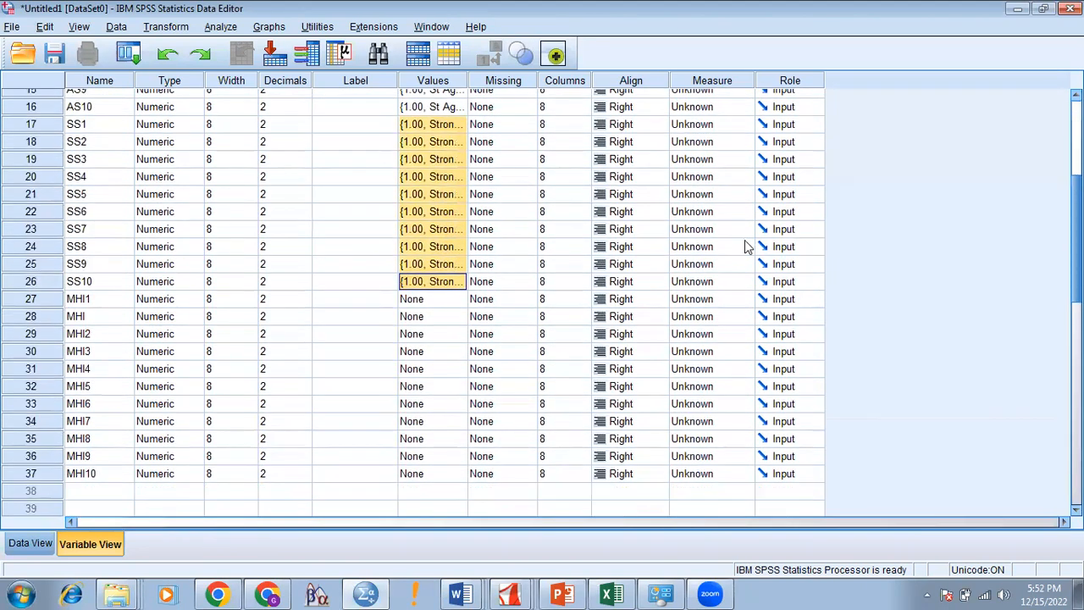
left_click(444, 106)
right_click(445, 107)
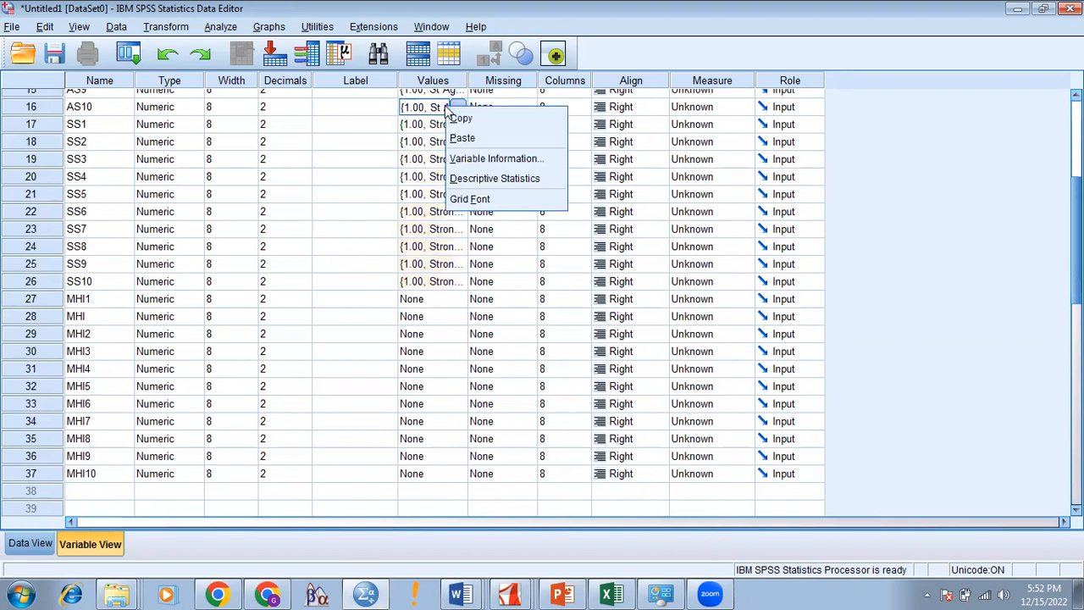
left_click(458, 111)
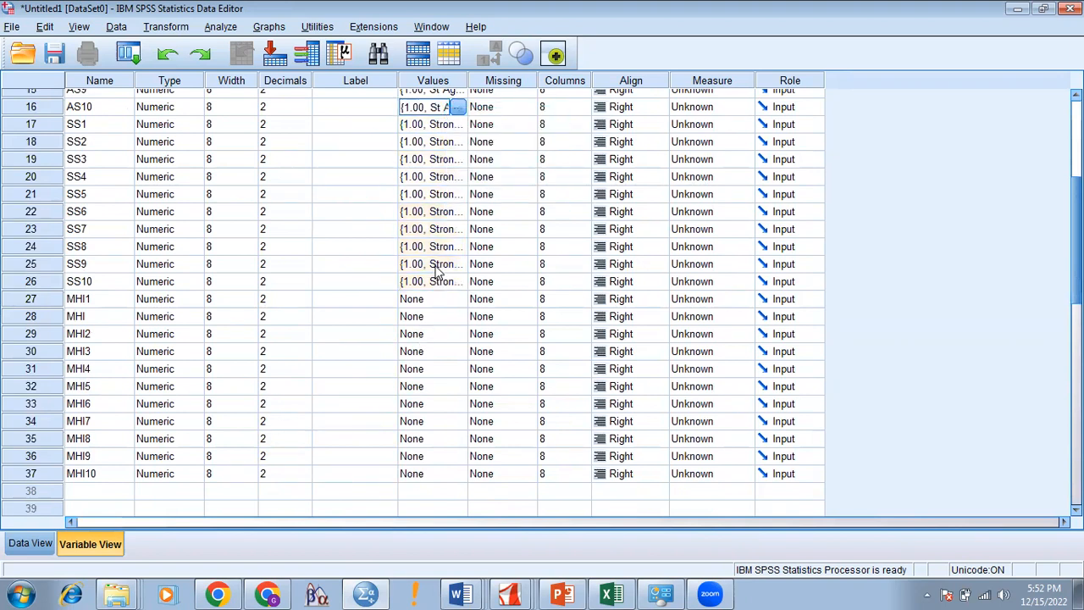
left_click(432, 301)
key("shift+Down")
key("shift+Down")
key("shift+Down")
key("shift+Down")
key("shift+Down")
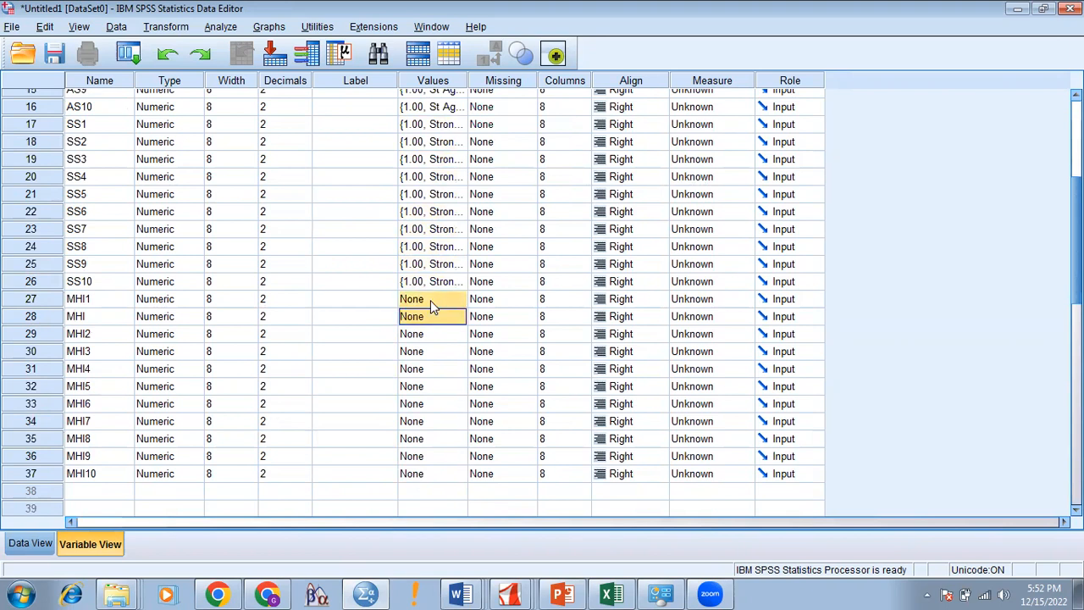
key("shift+Down")
key("shift+Down")
key("shift+Down")
key("shift+Down")
key("shift+Down")
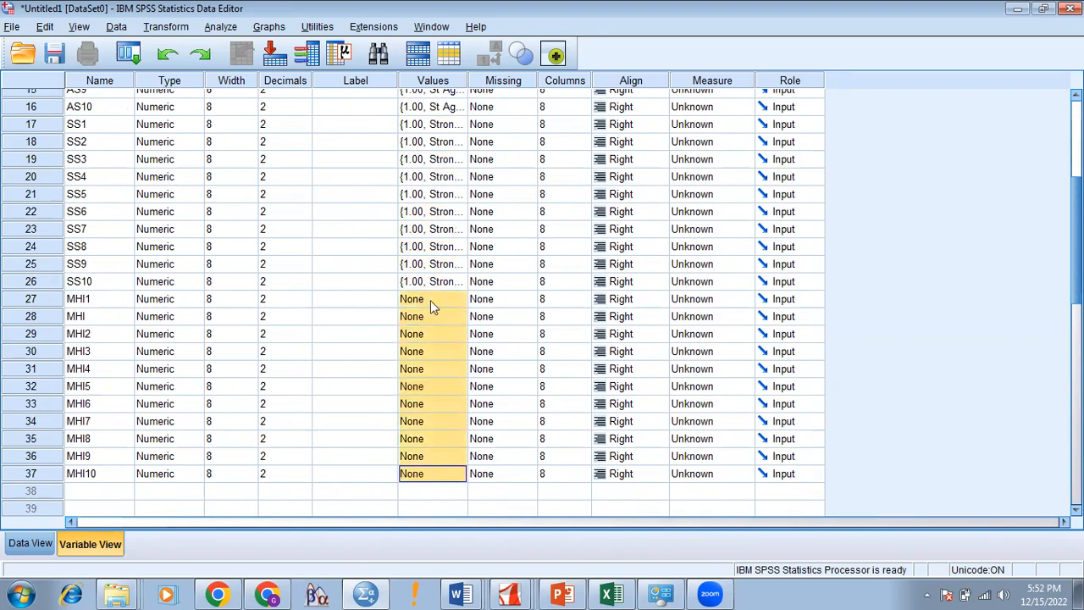
key("ctrl+v")
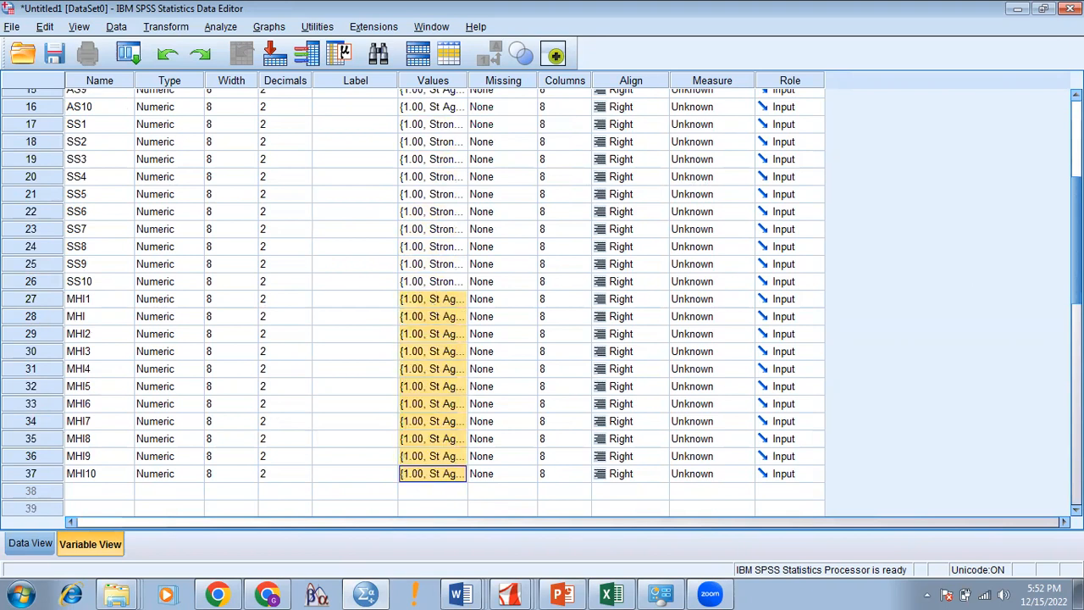
scroll(443, 297, "up", 4)
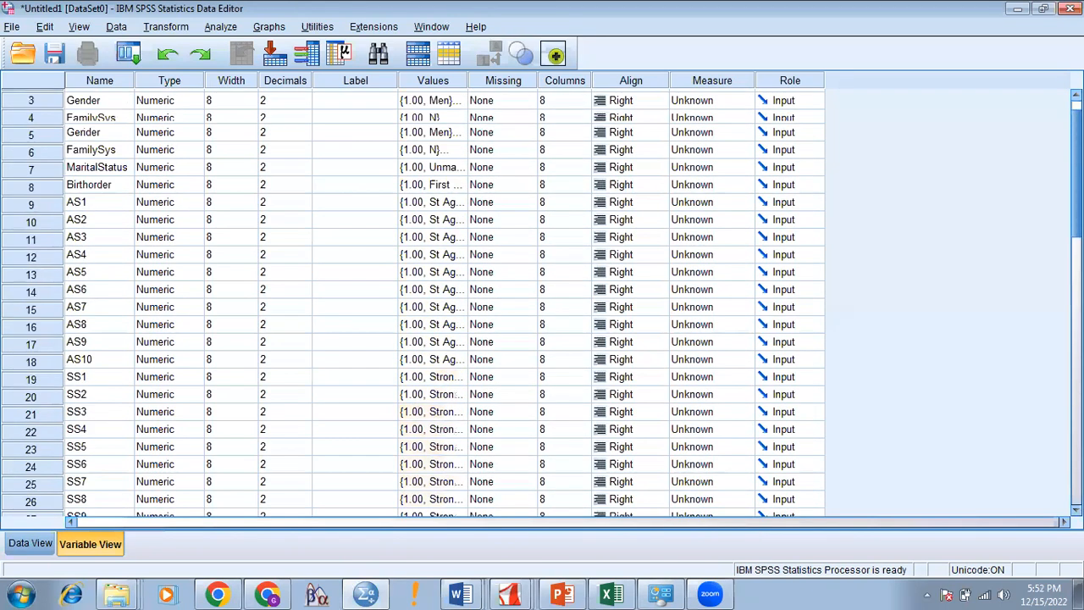
Step: Set ID's measurement level to Scale
left_click(745, 98)
left_click(702, 114)
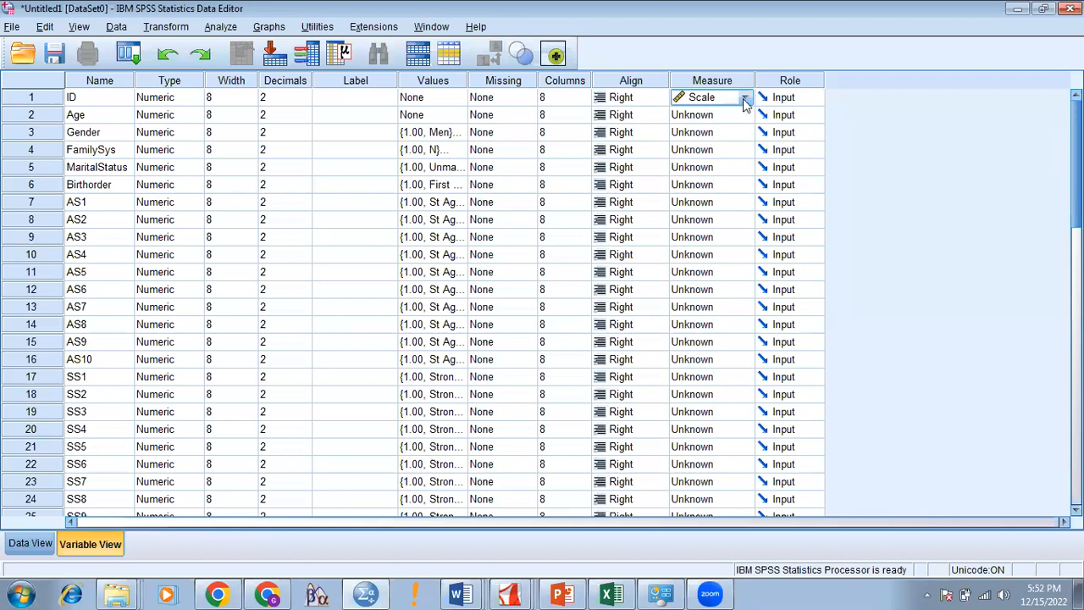
left_click(122, 102)
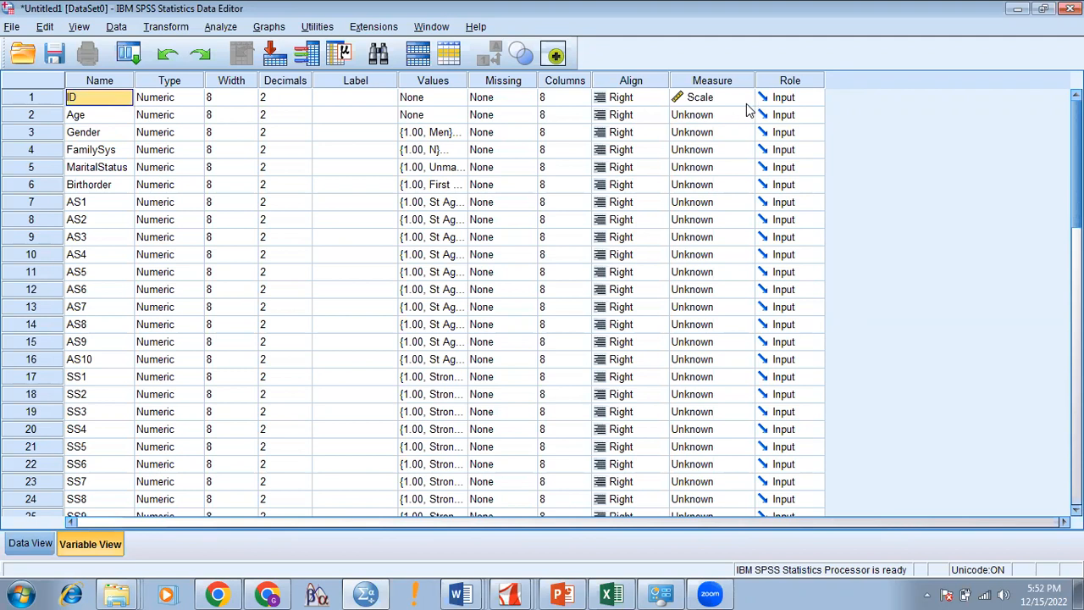
left_click(808, 100)
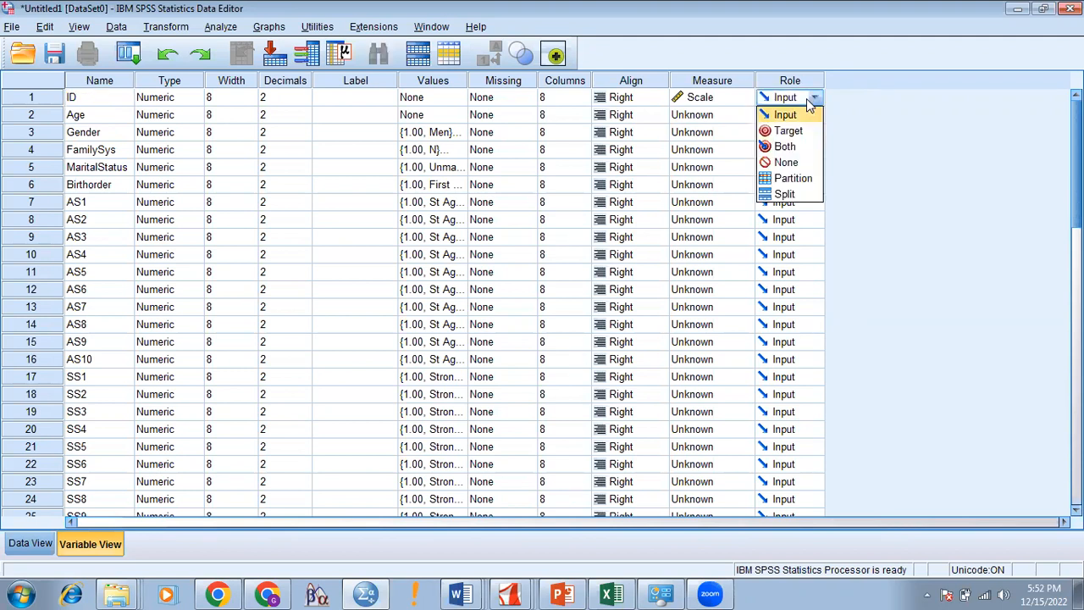
left_click(702, 100)
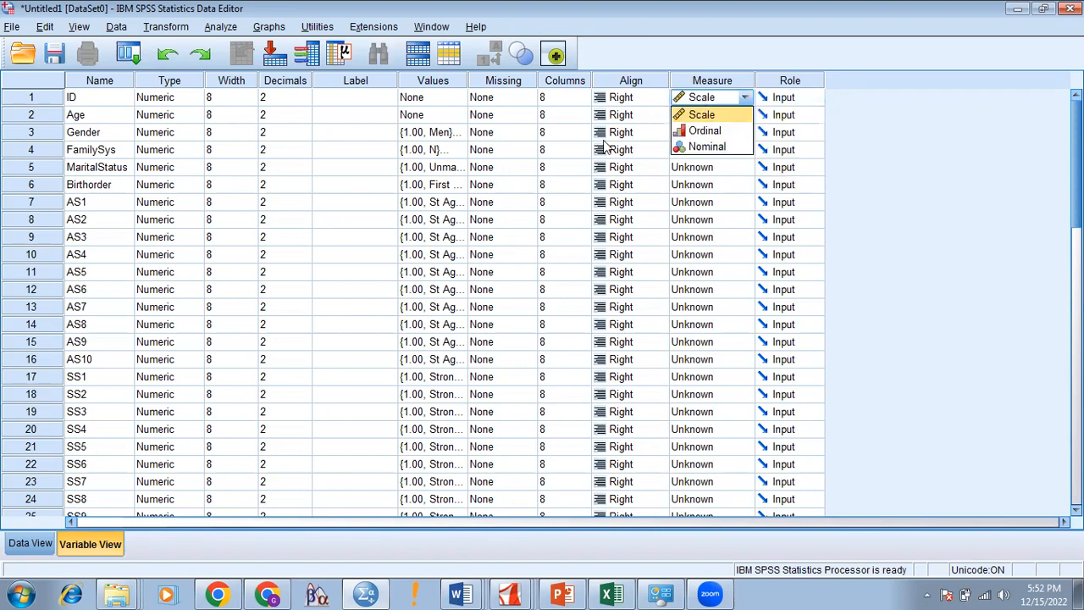
left_click(695, 222)
Step: Set Age to Scale and Gender to Nominal in the Measure column
left_click(738, 116)
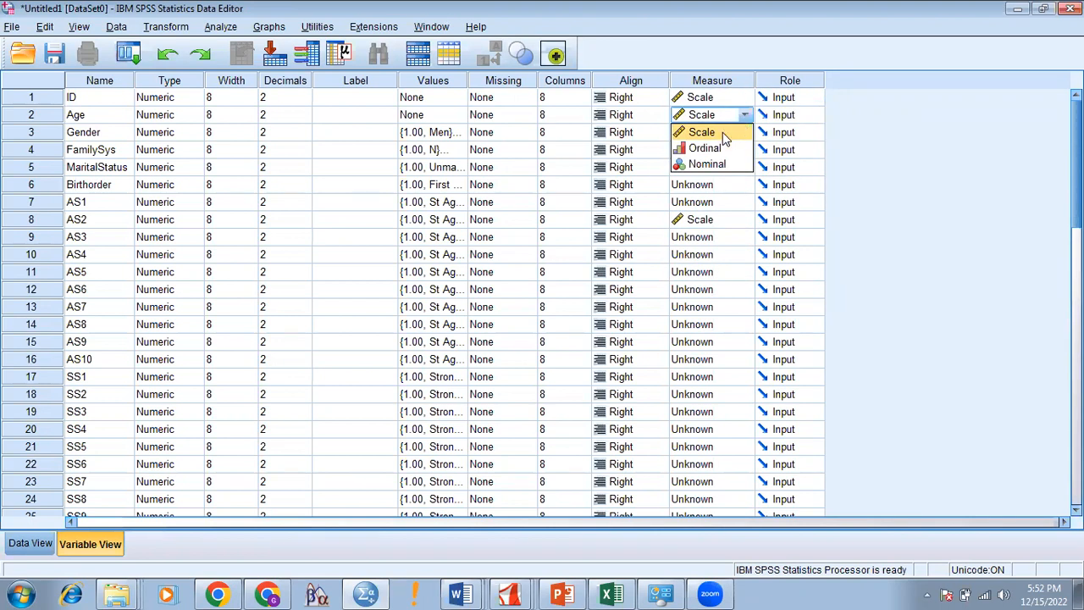
left_click(723, 132)
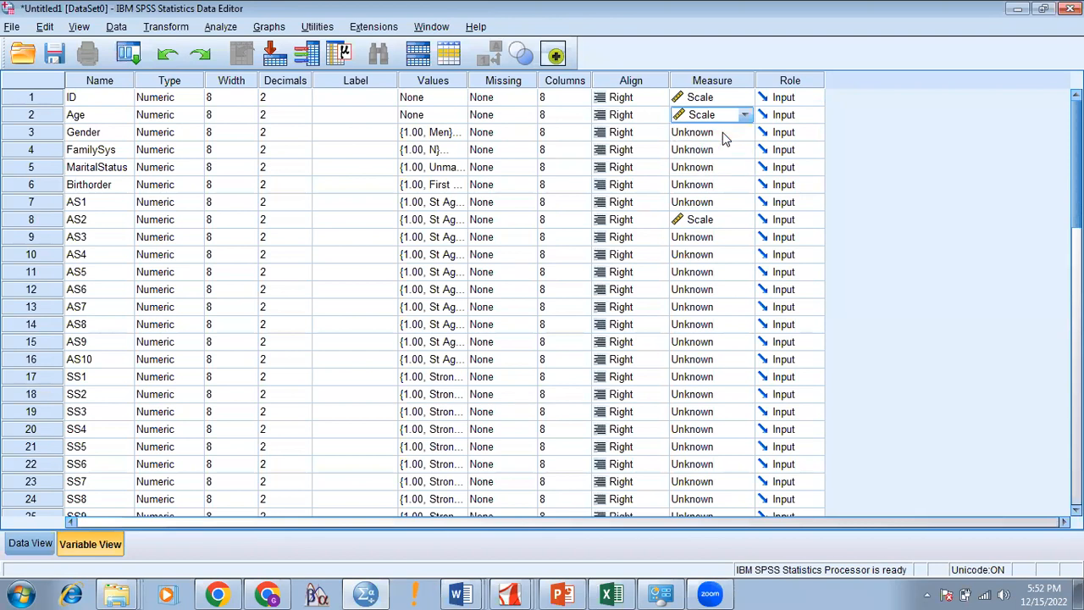
left_click(722, 132)
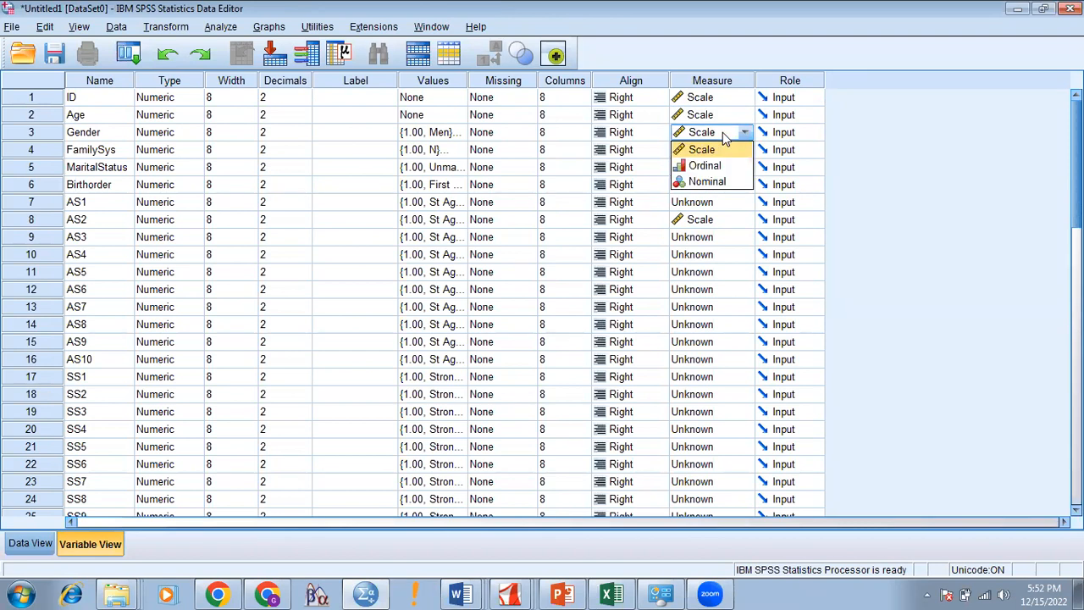
left_click(716, 181)
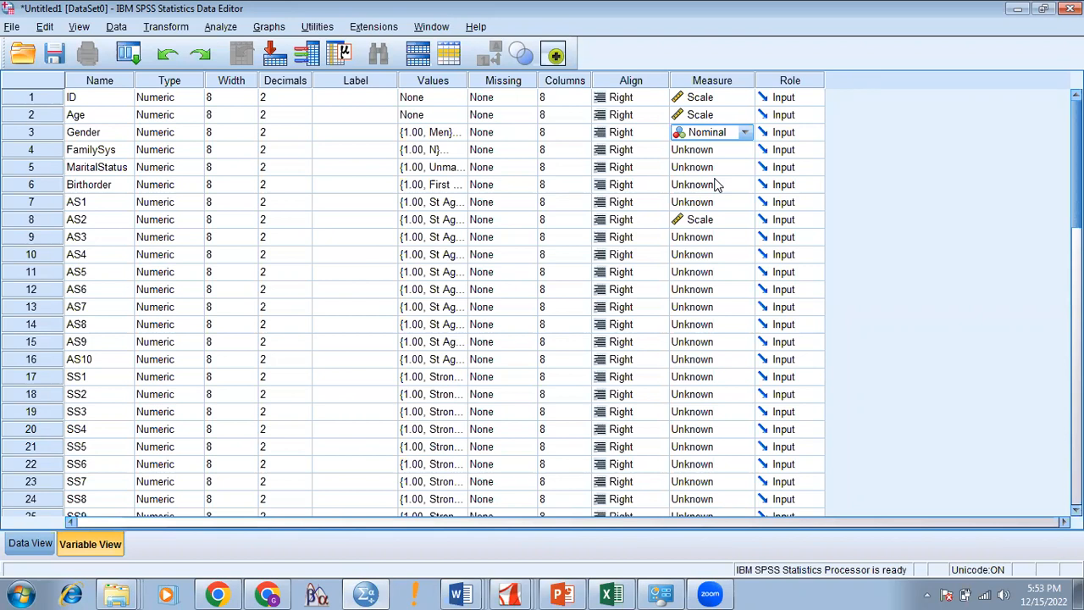
left_click(743, 134)
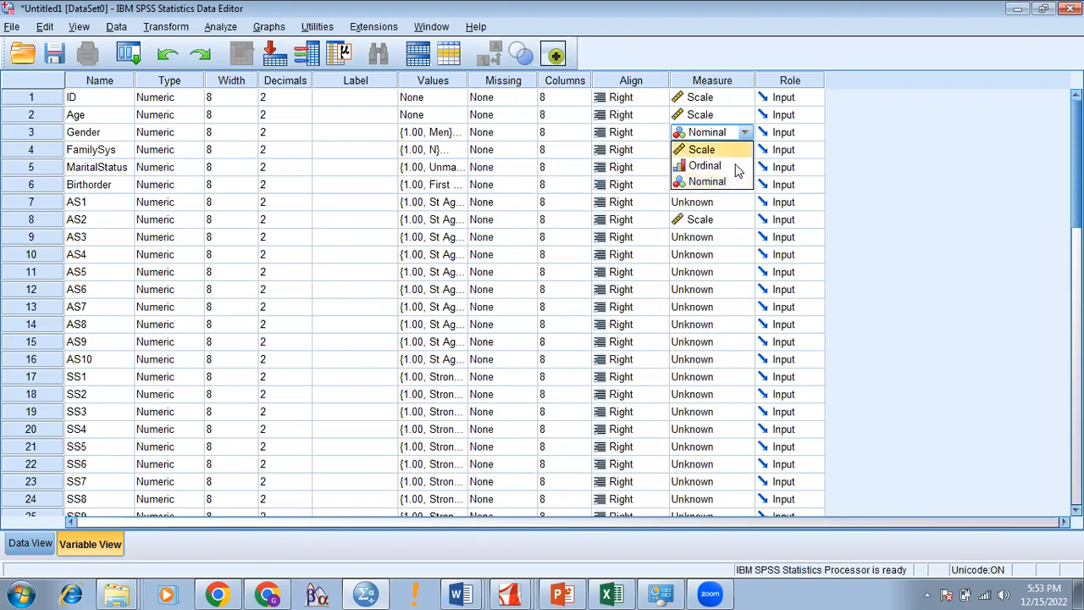
left_click(734, 182)
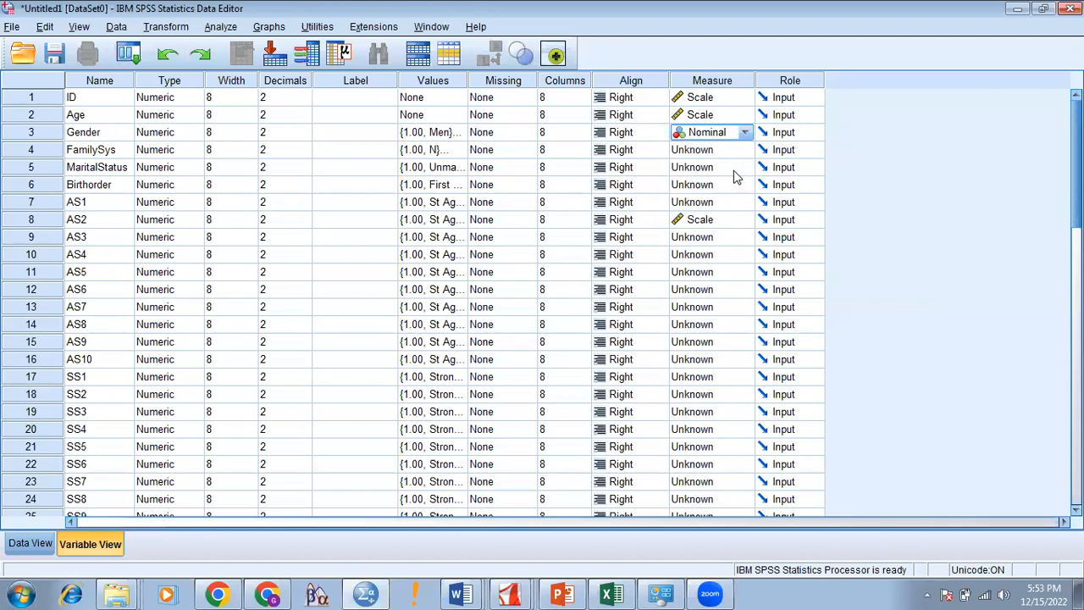
Step: Set FamilySys to Nominal and confirm Age stays Scale
left_click(746, 150)
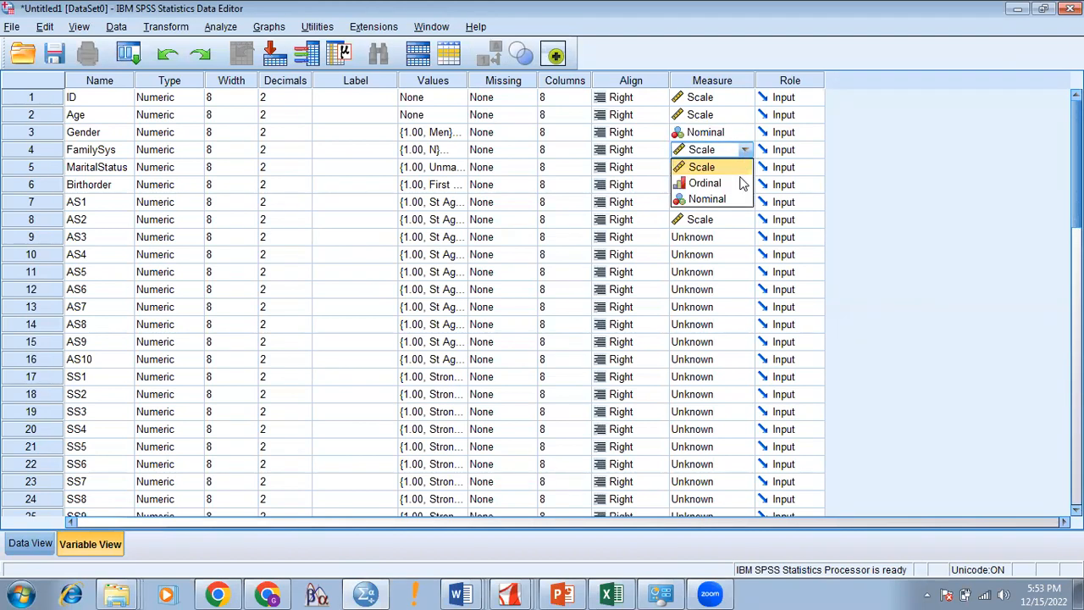
left_click(733, 202)
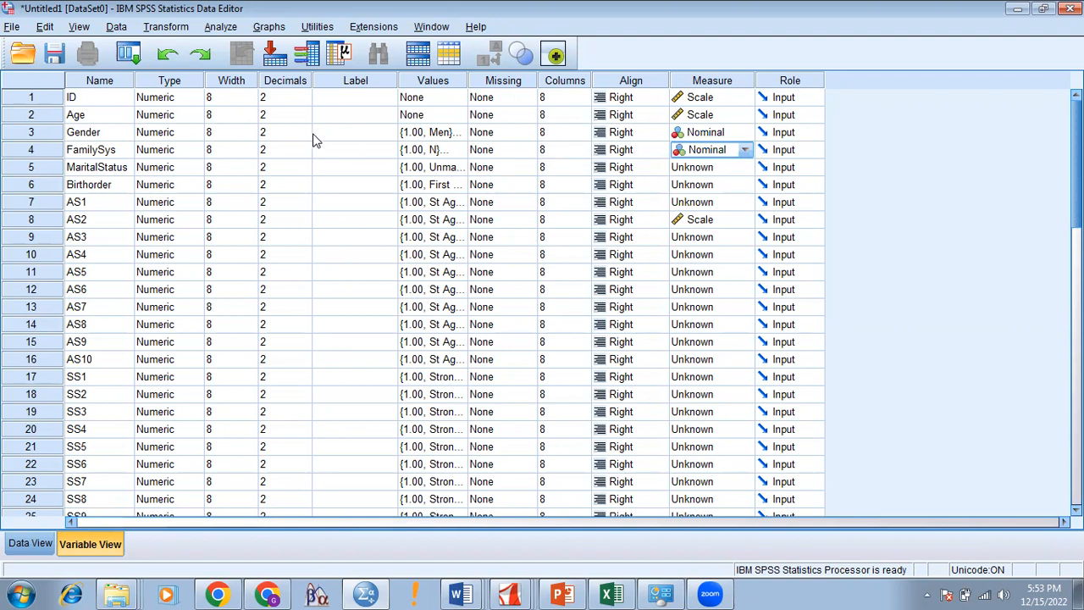
left_click(735, 115)
left_click(735, 114)
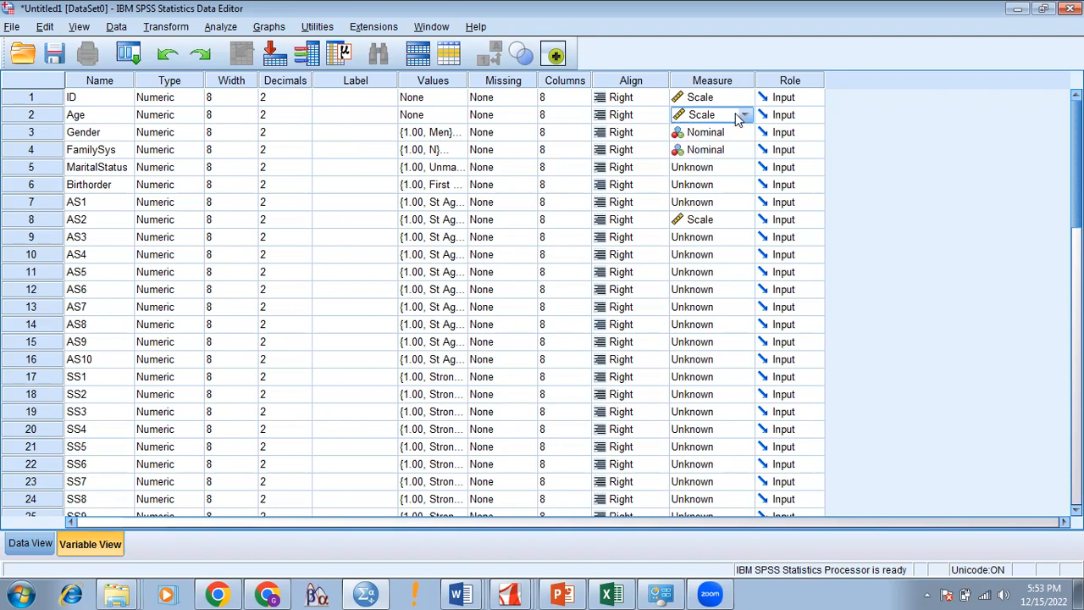
Step: Set MaritalStatus's measurement level to Nominal, correcting an initial Ordinal choice
left_click(719, 169)
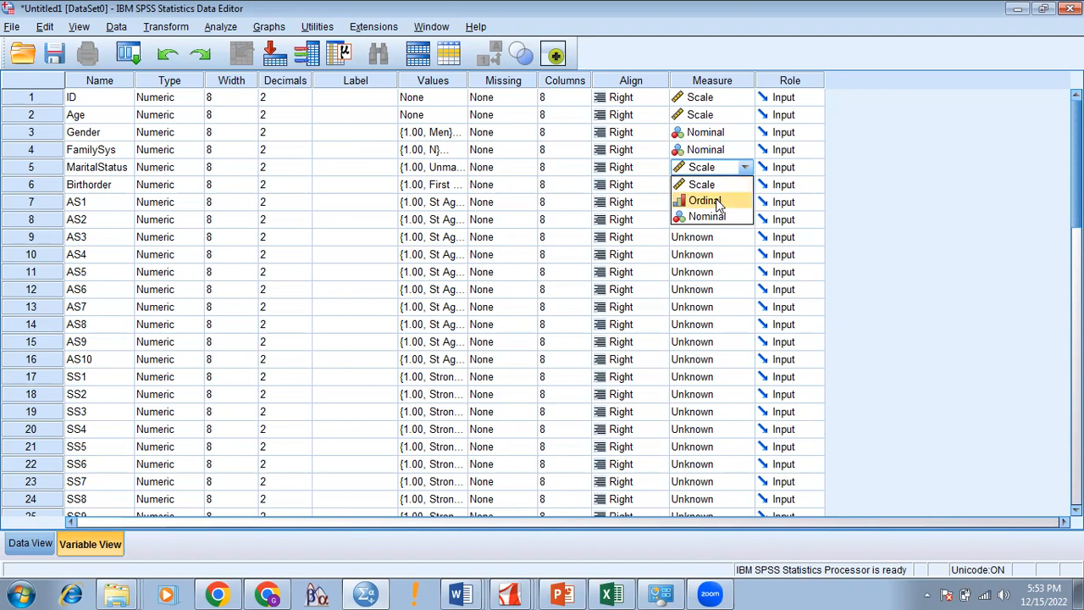
left_click(718, 202)
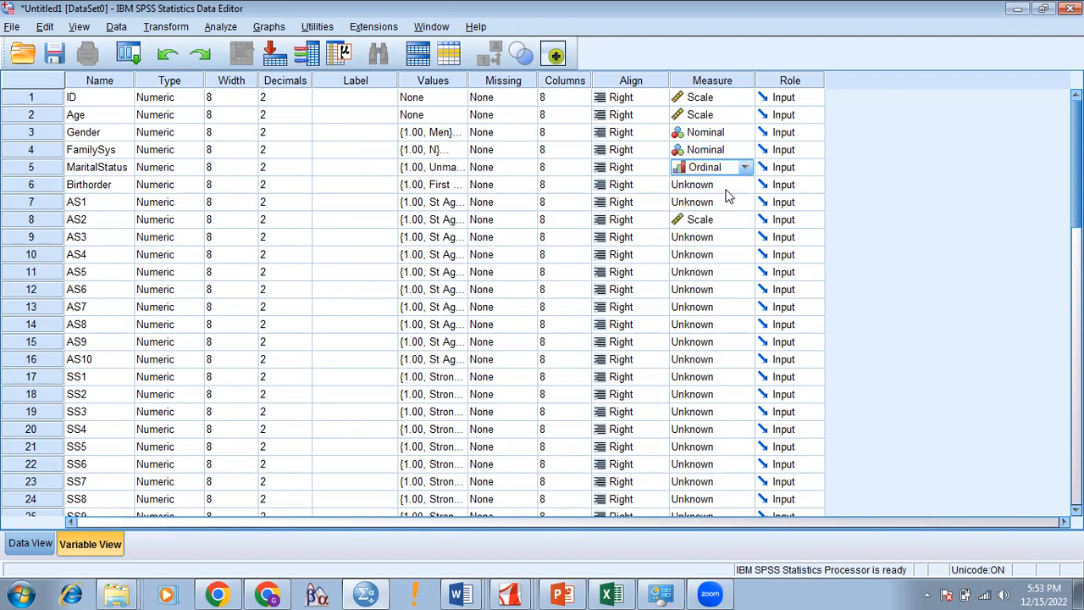
key("Left")
key("Left")
key("Left")
key("Left")
key("Left")
key("Left")
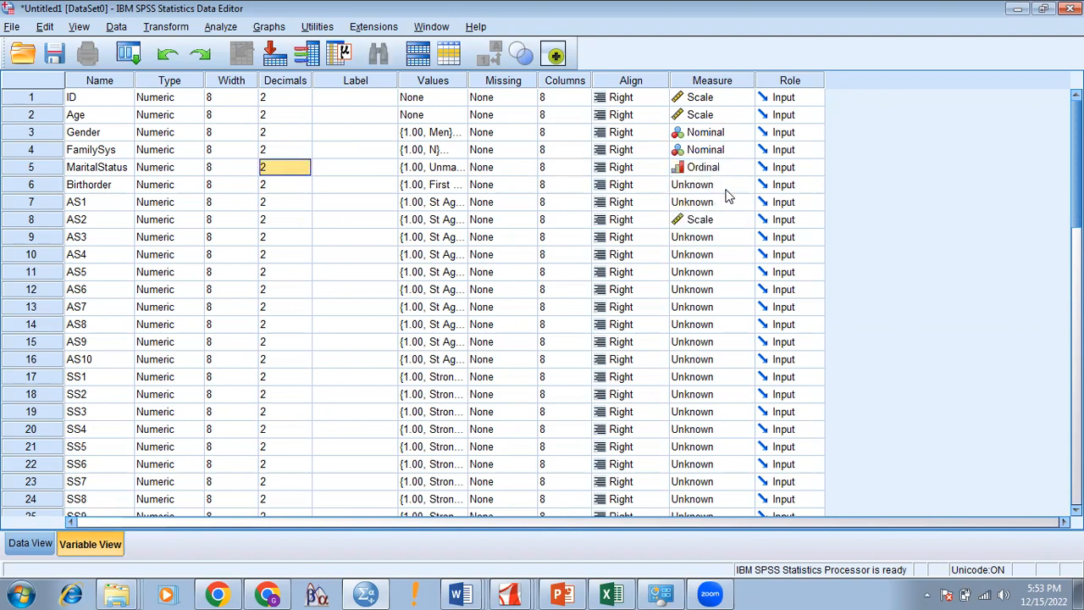
key("Left")
key("Left")
key("Left")
key("Down")
key("Right")
key("Right")
key("Right")
key("Right")
key("Right")
key("Right")
key("Right")
key("Left")
key("Left")
key("Left")
key("Left")
key("Left")
key("Left")
key("Left")
key("Up")
key("Up")
key("Up")
key("Up")
key("Right")
key("Right")
key("Right")
key("Right")
key("Right")
key("Right")
key("Right")
key("Right")
key("Right")
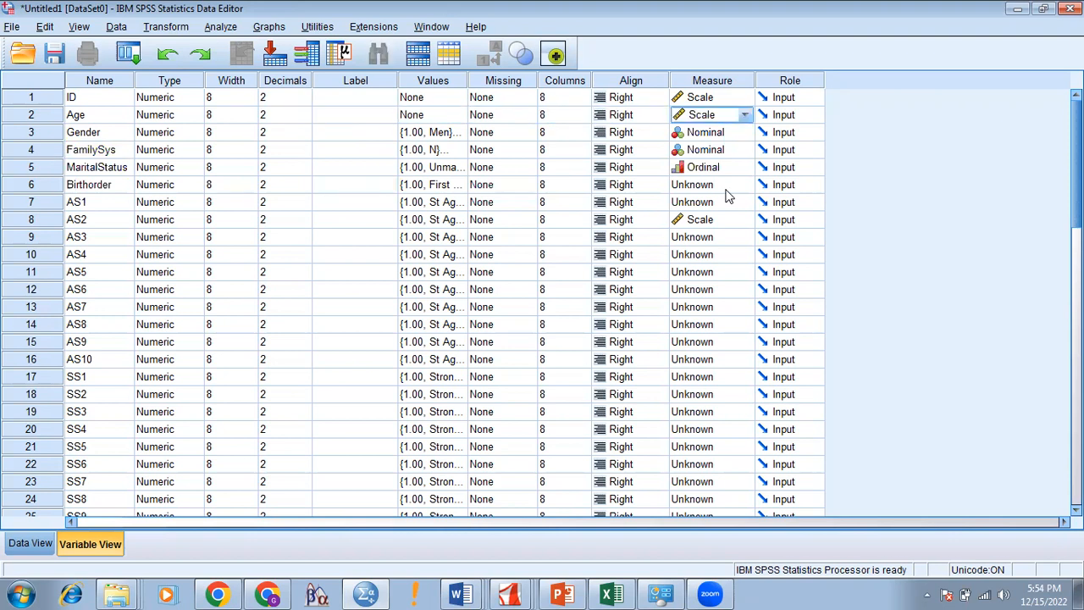
key("Down")
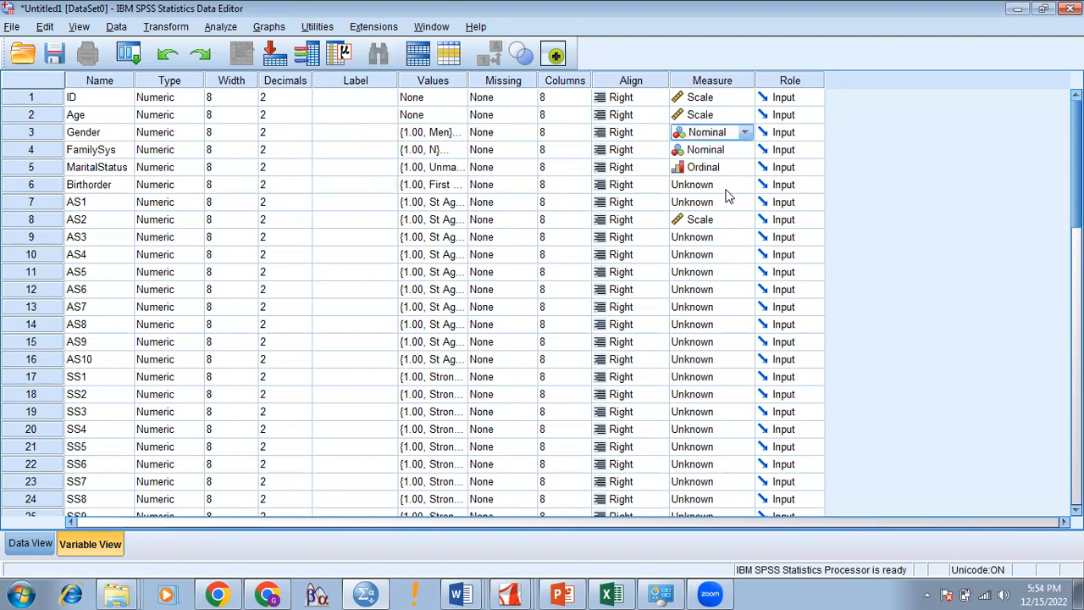
key("Down")
key("Down")
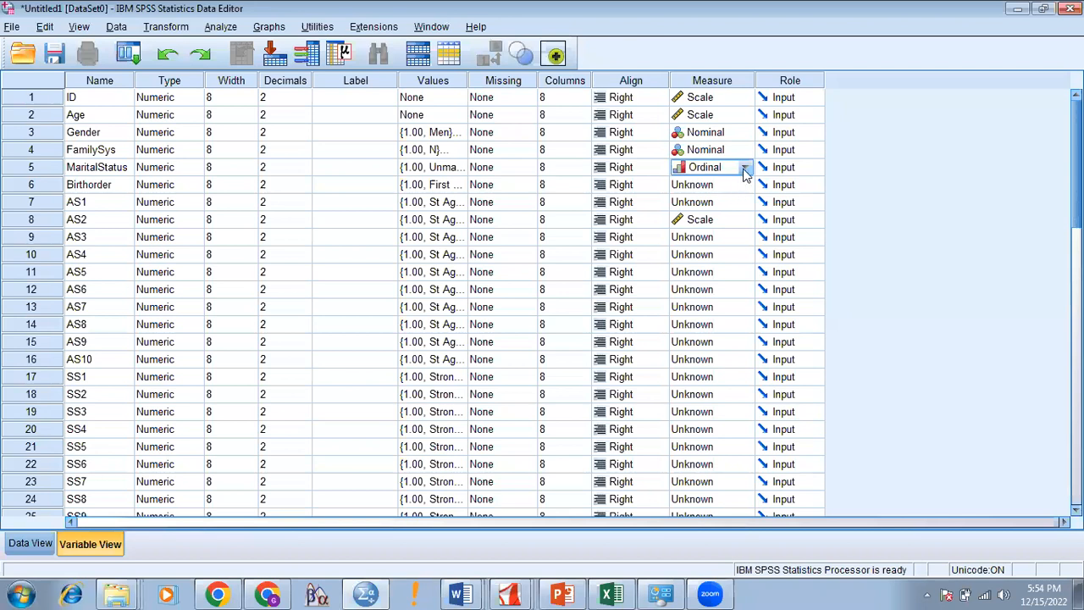
left_click(745, 169)
left_click(720, 215)
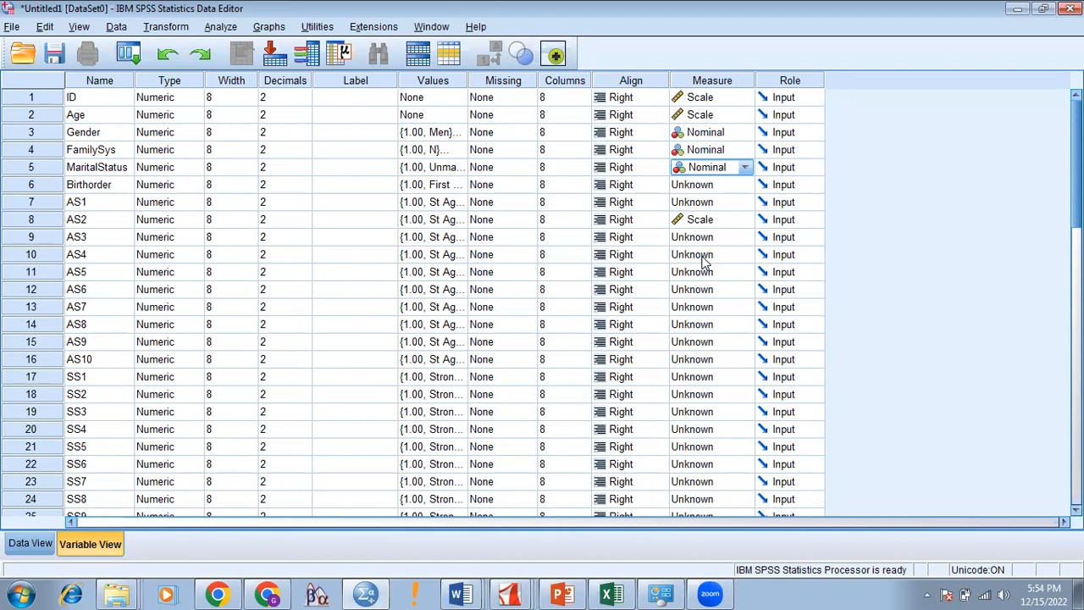
left_click(736, 185)
Step: Set Birthorder to Ordinal and AS1 through AS5 to Scale
left_click(712, 218)
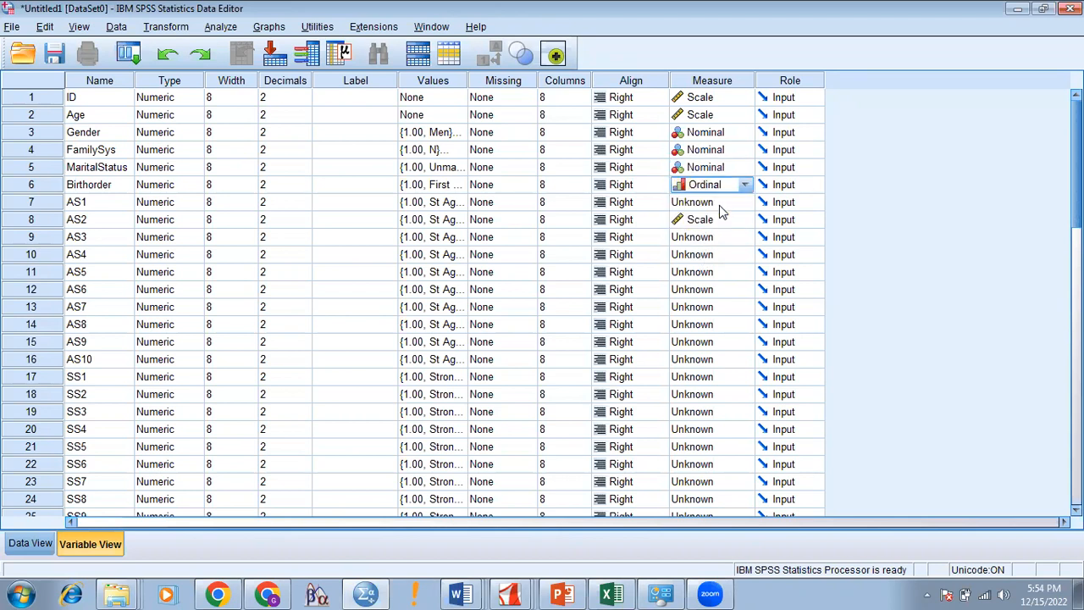
left_click(719, 205)
left_click(719, 220)
left_click(720, 220)
left_click(714, 238)
left_click(714, 238)
left_click(711, 258)
left_click(712, 256)
left_click(710, 274)
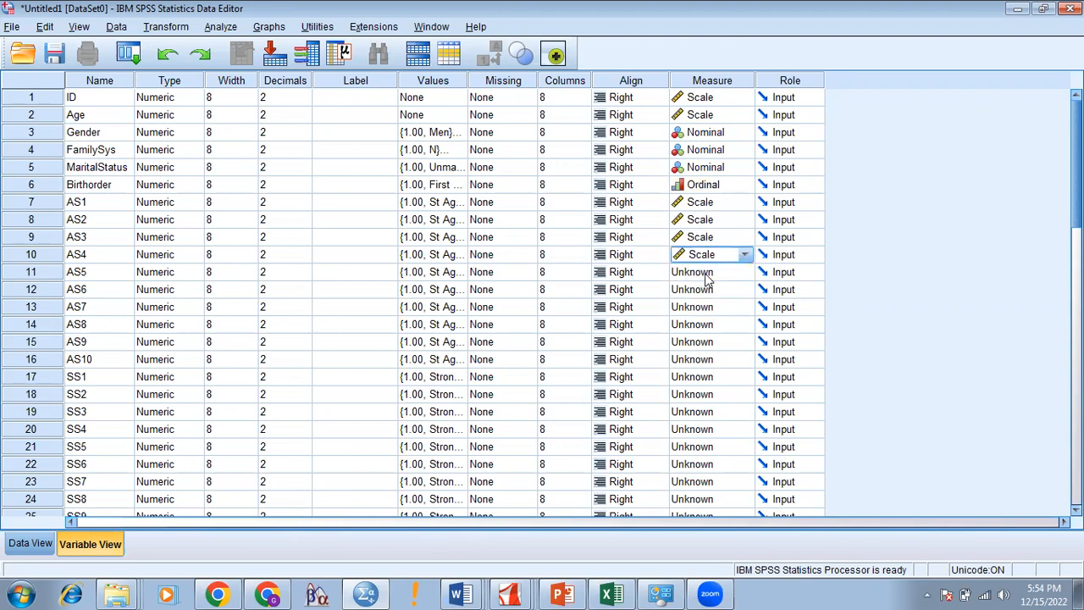
left_click(710, 276)
left_click(708, 291)
Step: Set AS6 through AS10 to Scale measurement level
left_click(708, 293)
left_click(702, 308)
left_click(703, 306)
left_click(702, 324)
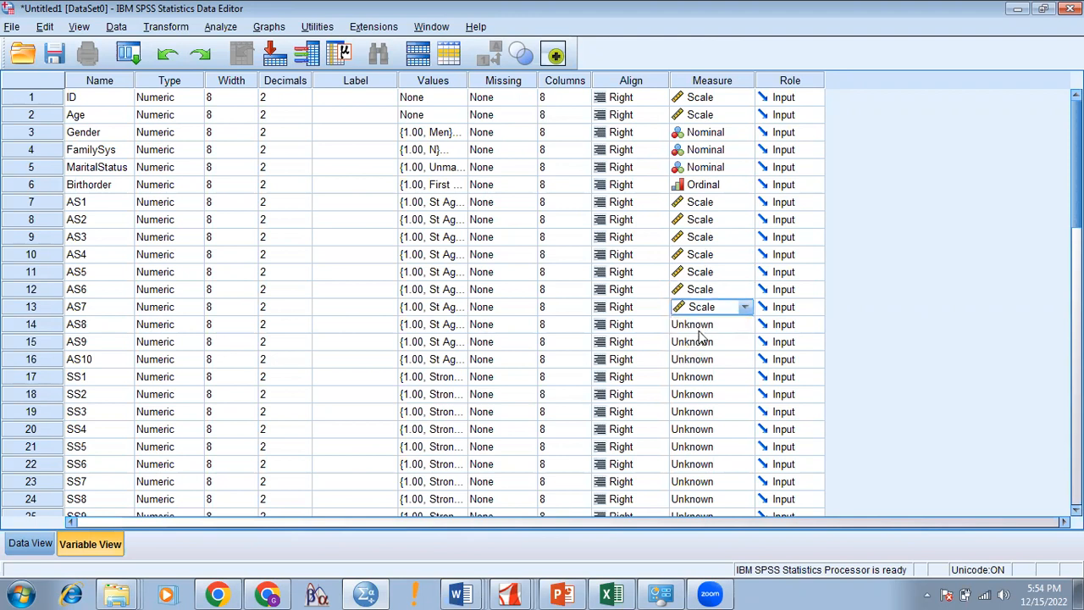
left_click(702, 324)
left_click(700, 344)
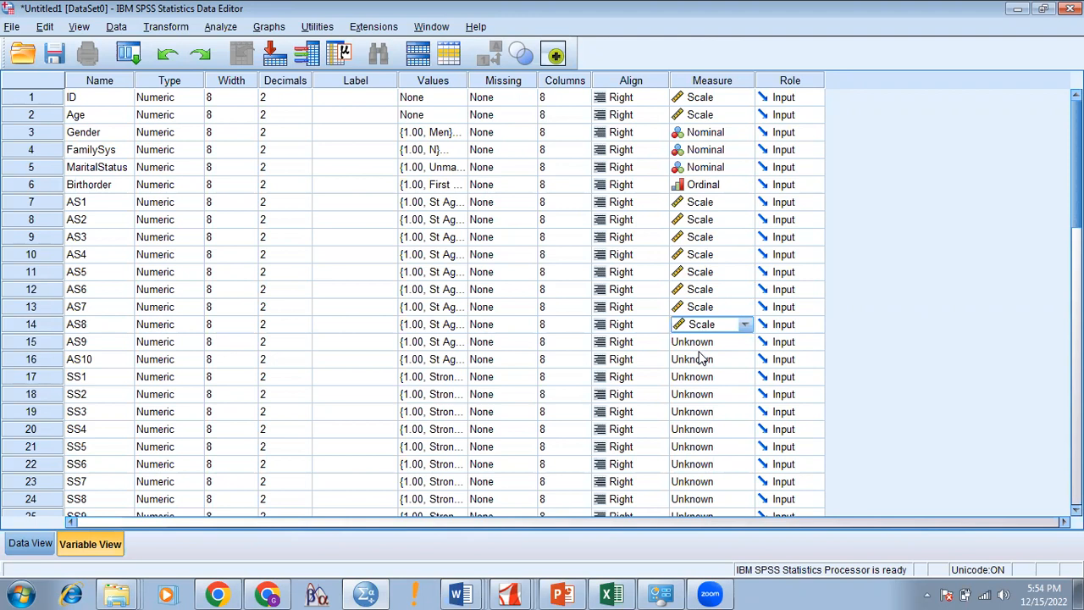
left_click(702, 343)
left_click(703, 360)
left_click(703, 360)
left_click(703, 376)
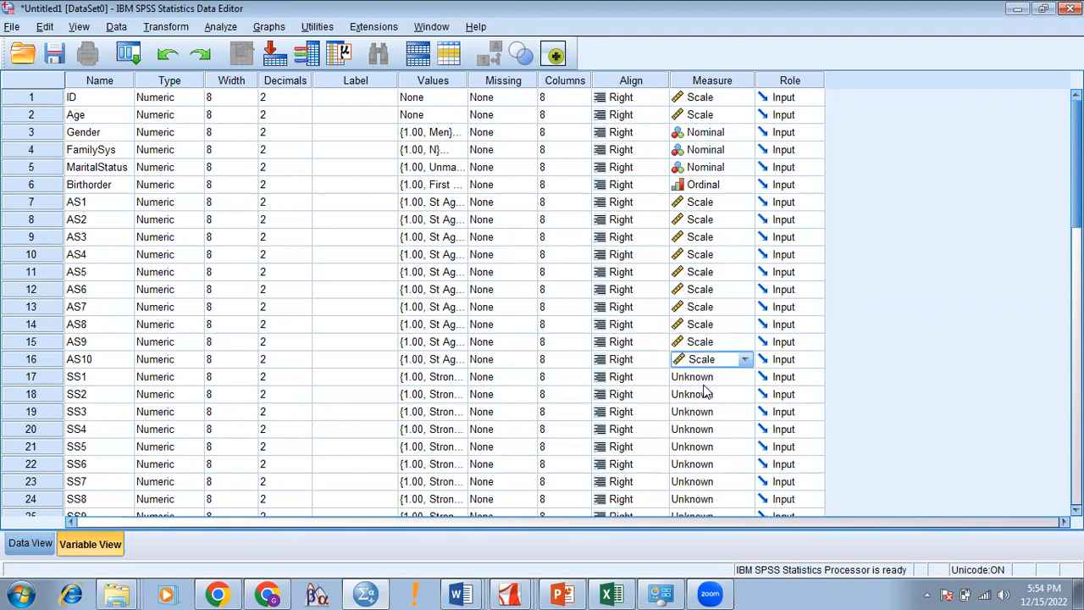
Step: Set SS1 through SS4 to Scale measurement level
left_click(709, 378)
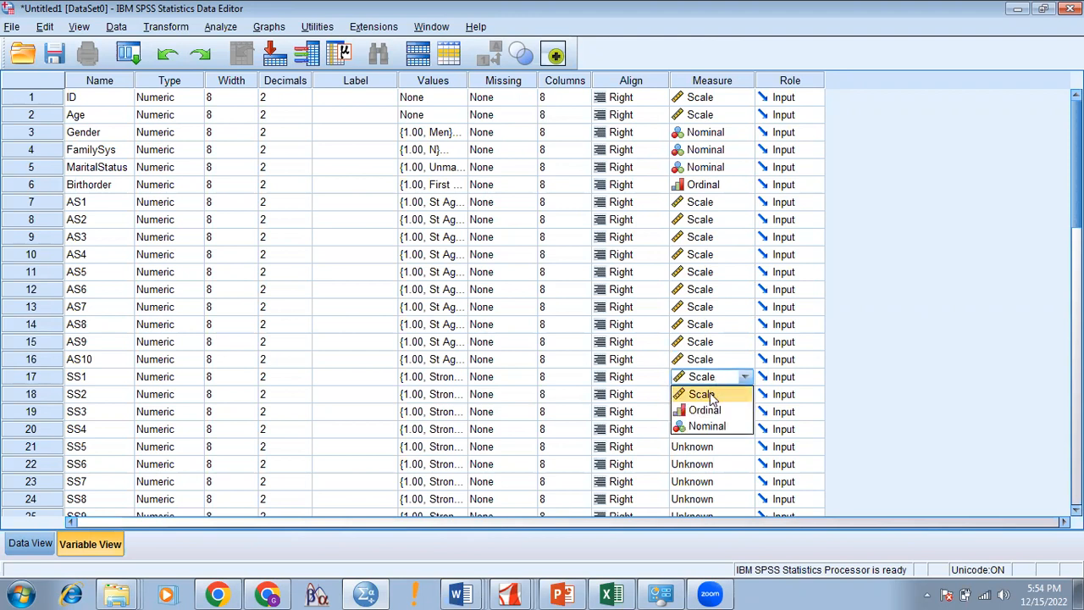
left_click(708, 394)
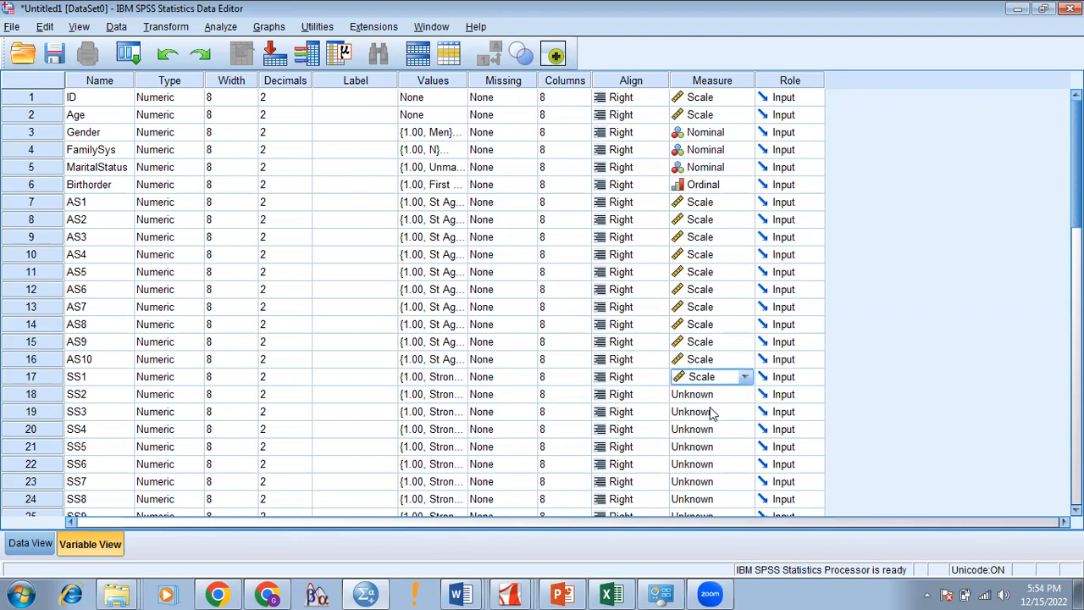
left_click(710, 395)
left_click(711, 412)
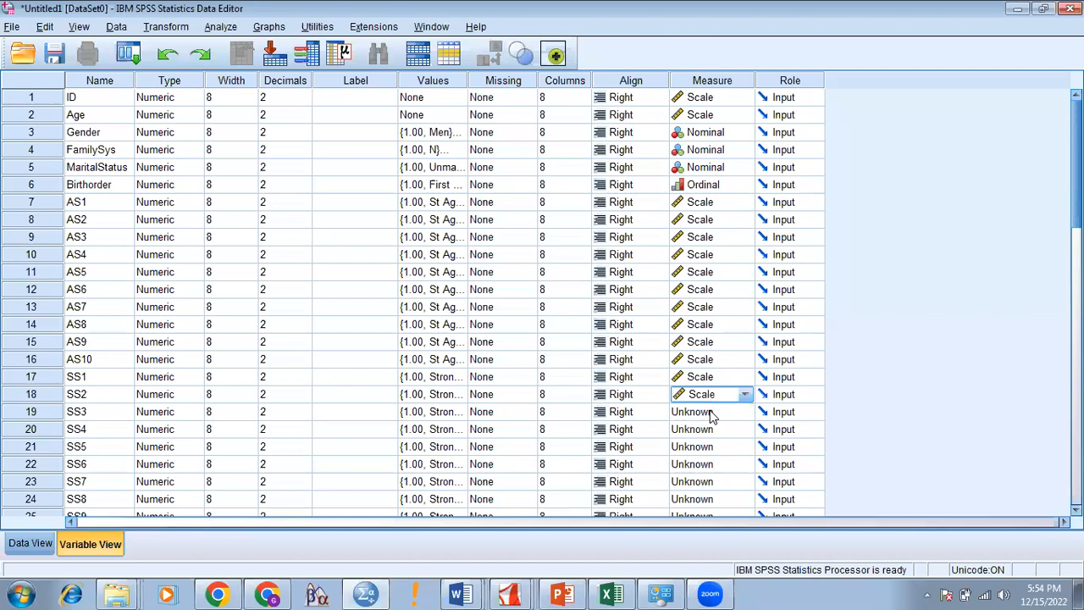
left_click(711, 413)
left_click(709, 429)
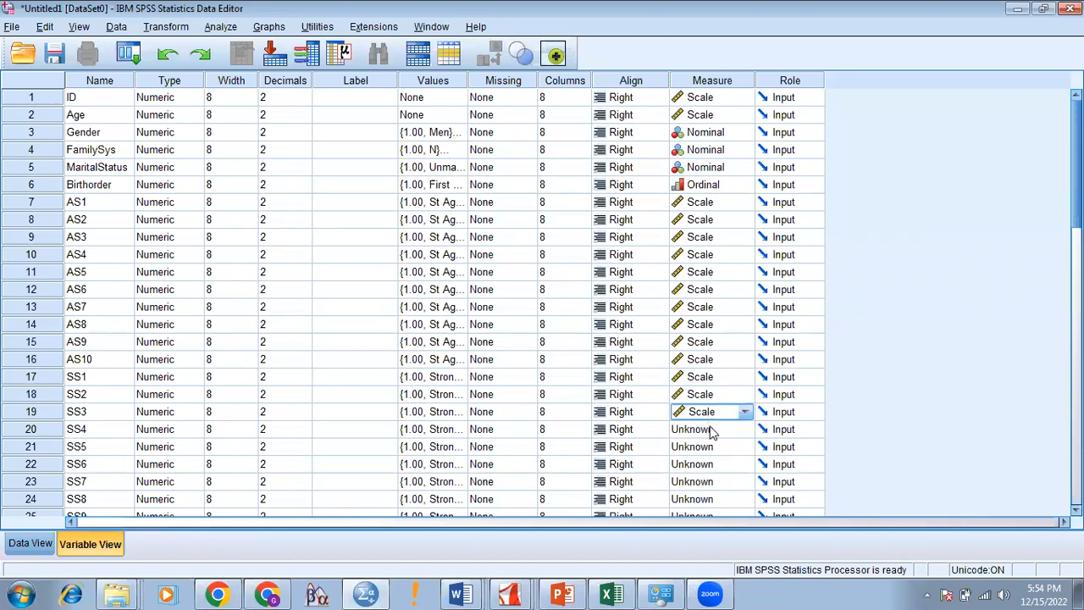
left_click(710, 433)
left_click(710, 446)
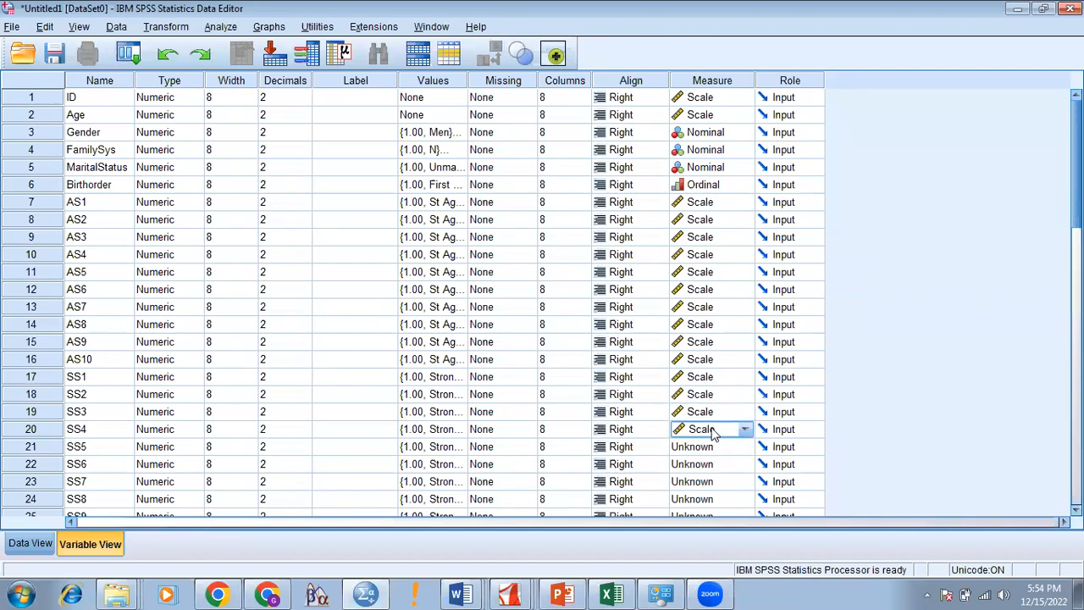
Step: Set SS5 through SS10 to Scale measurement level
scroll(740, 419, "down", 4)
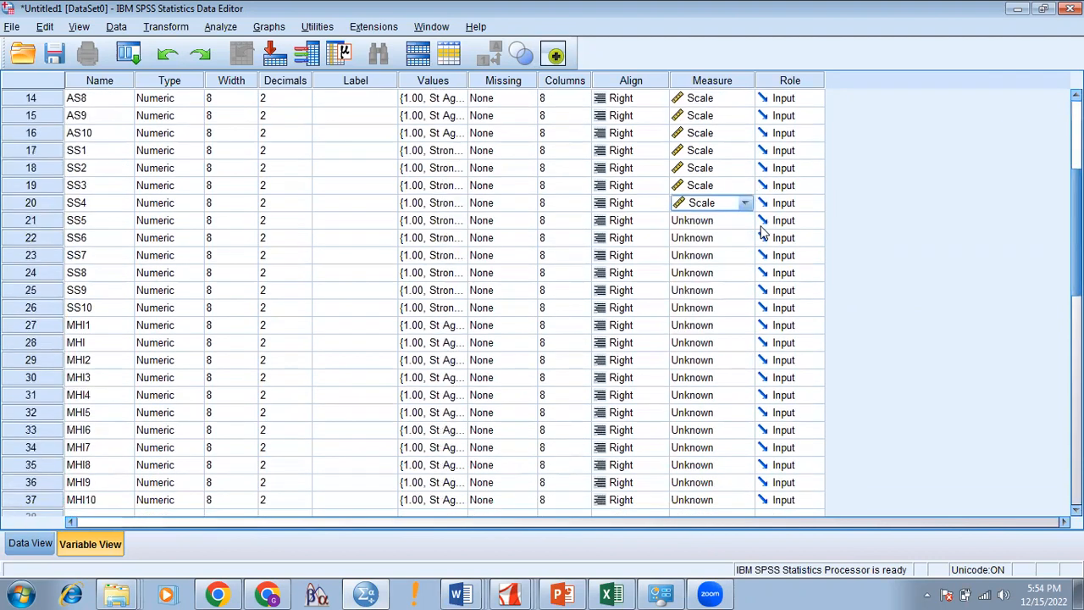
left_click(715, 222)
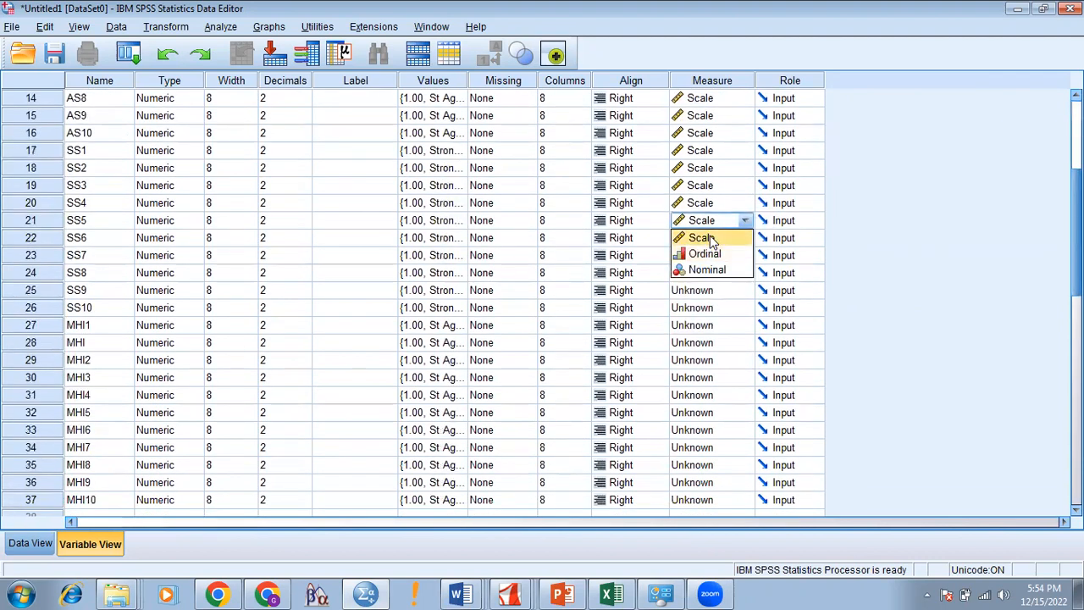
left_click(710, 239)
left_click(710, 240)
left_click(706, 255)
left_click(708, 258)
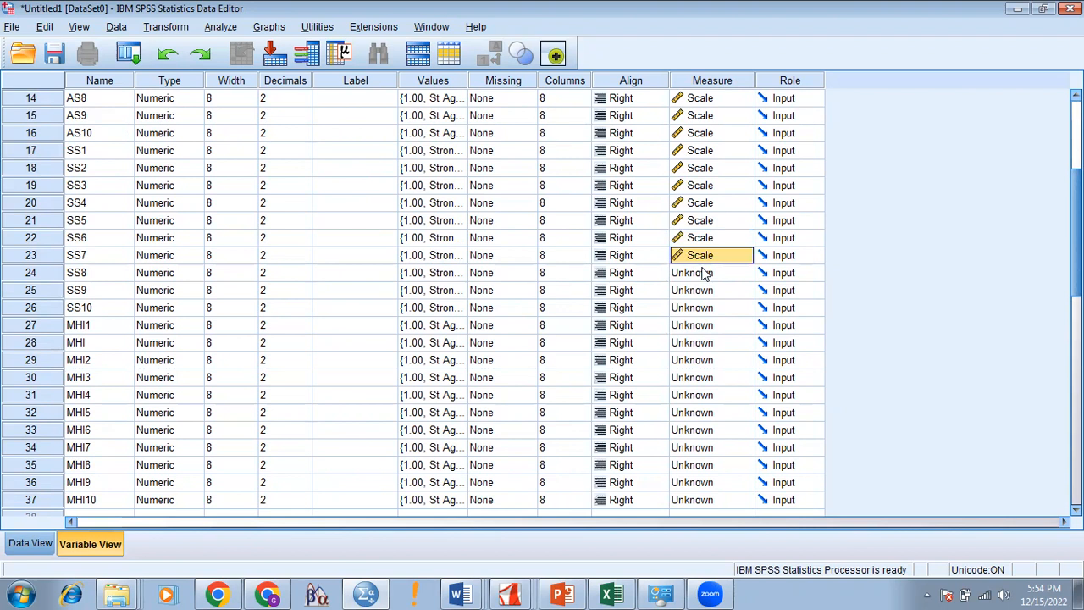
left_click(703, 275)
left_click(703, 291)
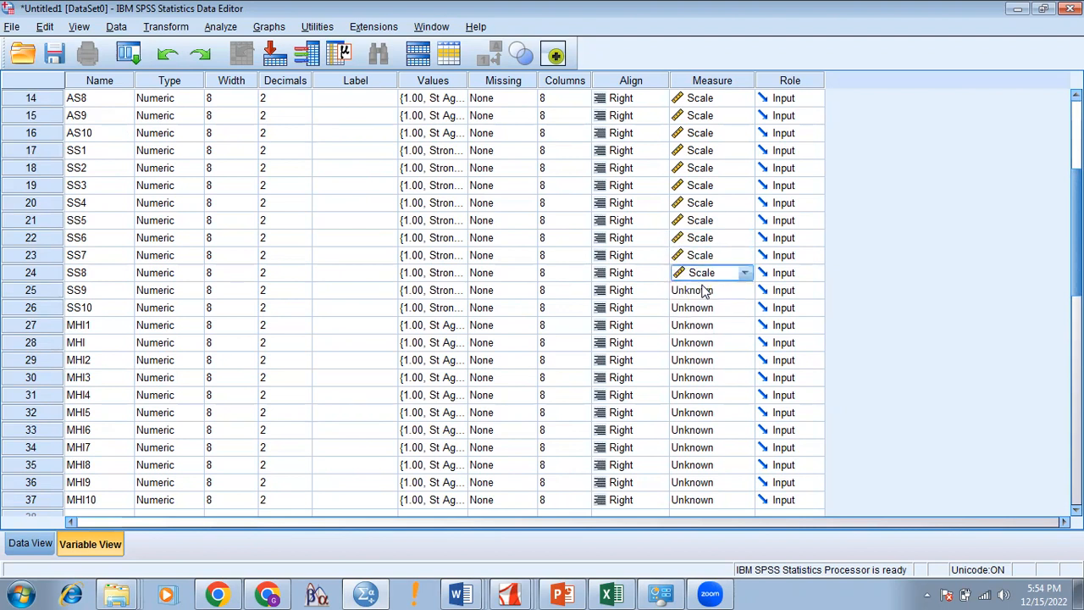
left_click(703, 291)
left_click(705, 308)
left_click(705, 308)
left_click(703, 325)
Step: Set MHI1 through MHI4 to Scale measurement level
left_click(701, 327)
left_click(696, 342)
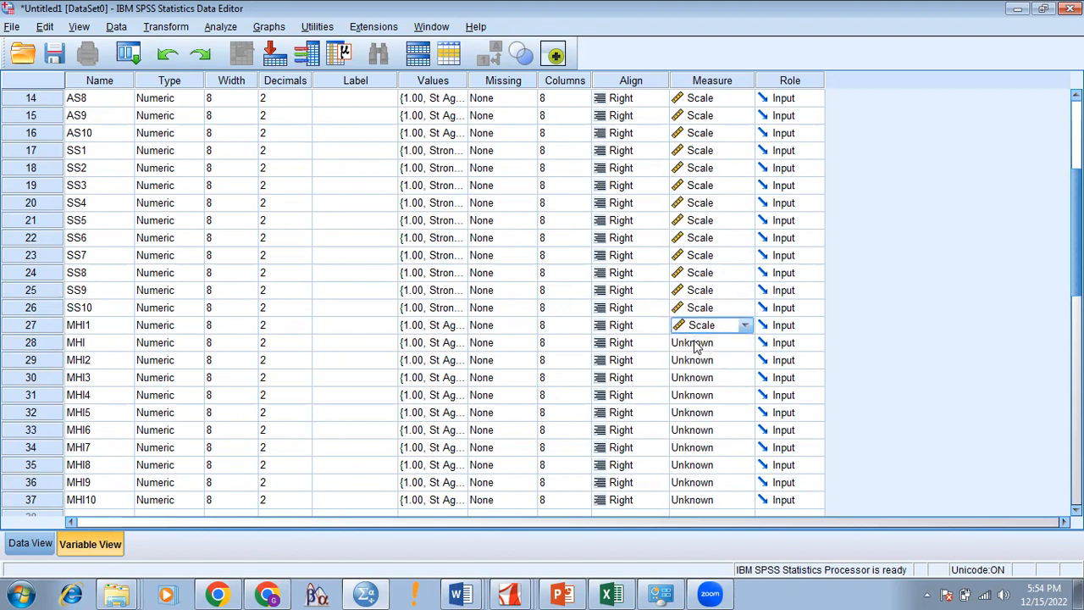
left_click(696, 343)
left_click(698, 360)
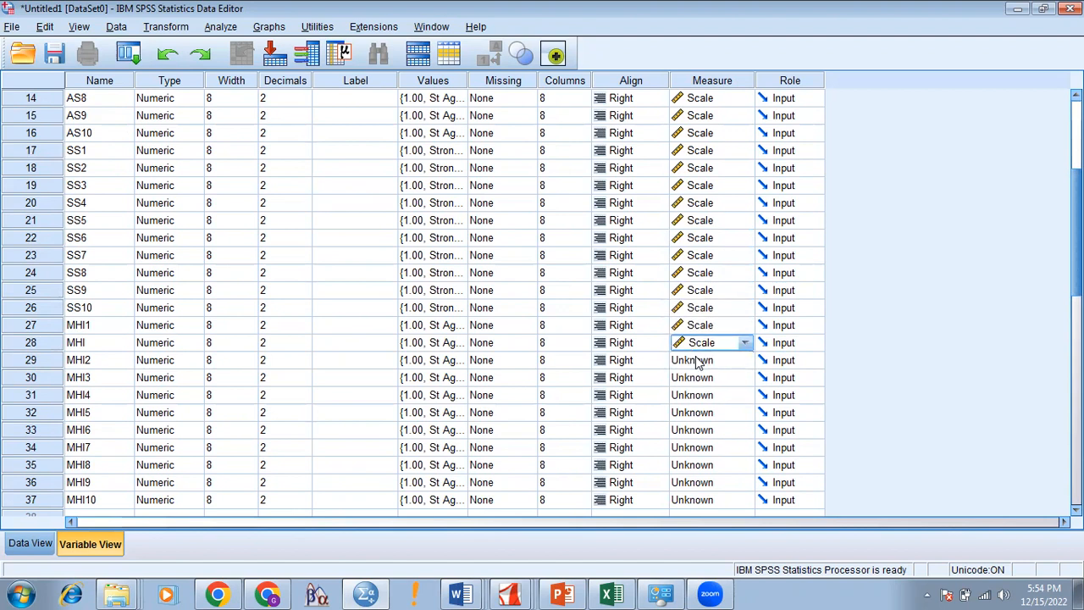
left_click(697, 362)
left_click(703, 377)
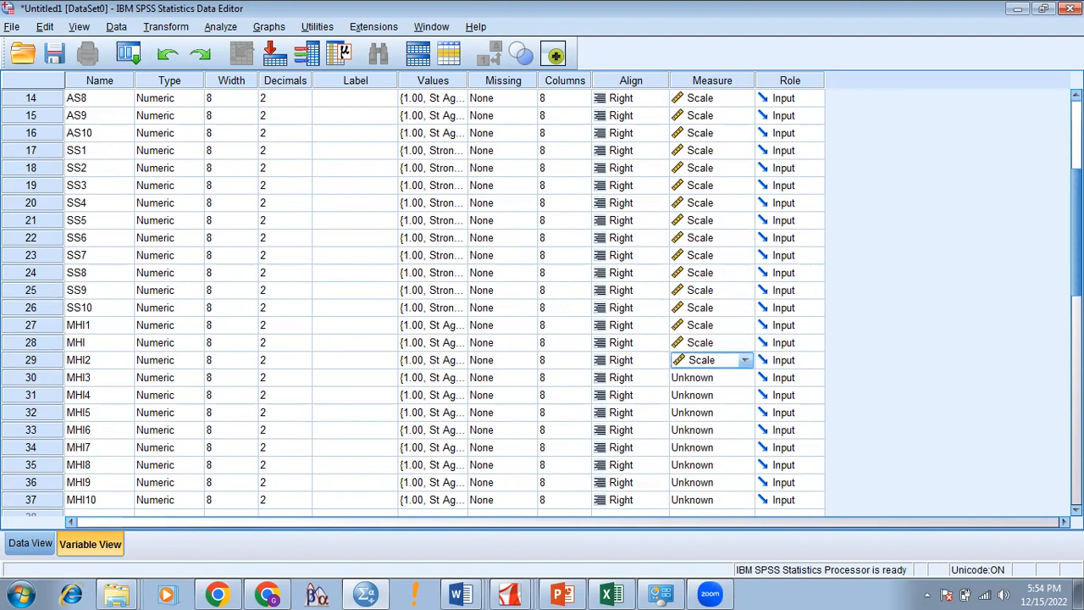
scroll(758, 195, "down", 3)
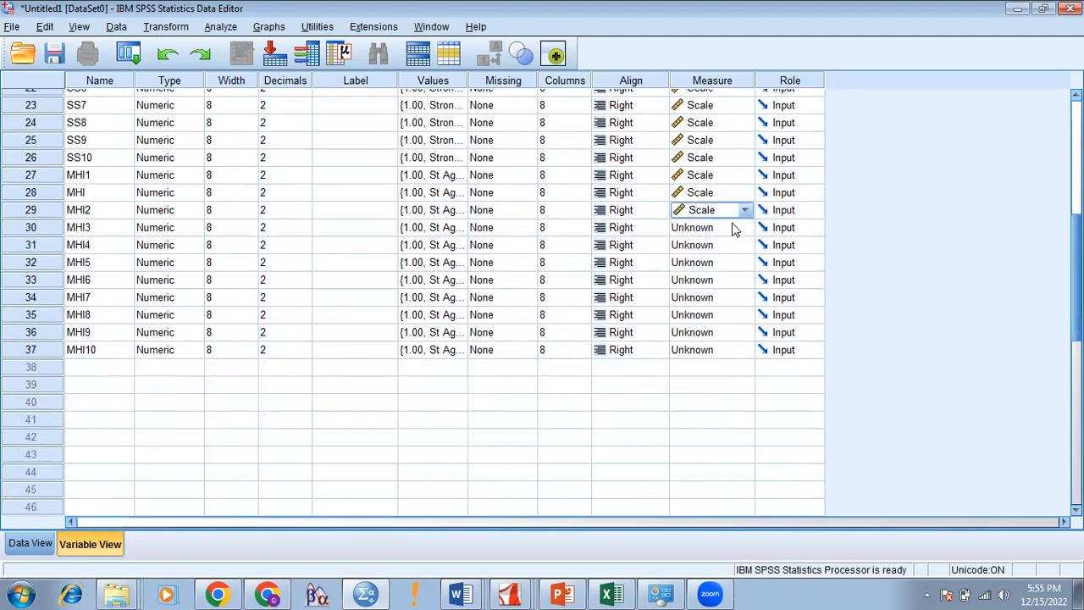
left_click(732, 228)
left_click(717, 243)
left_click(716, 246)
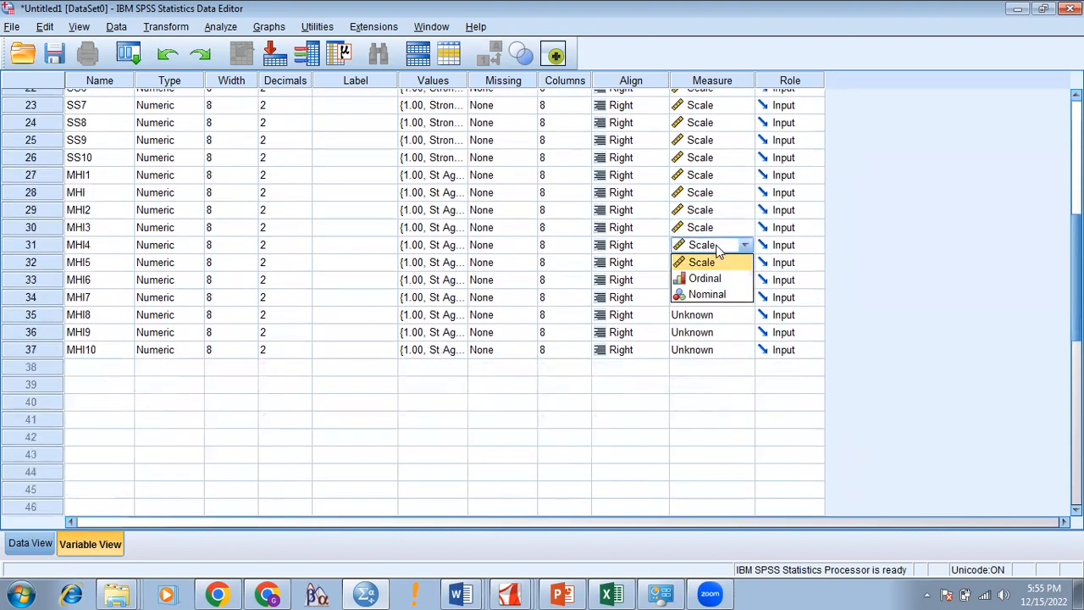
left_click(717, 263)
Step: Set MHI5 through MHI10 to Scale measurement level
left_click(717, 262)
left_click(714, 281)
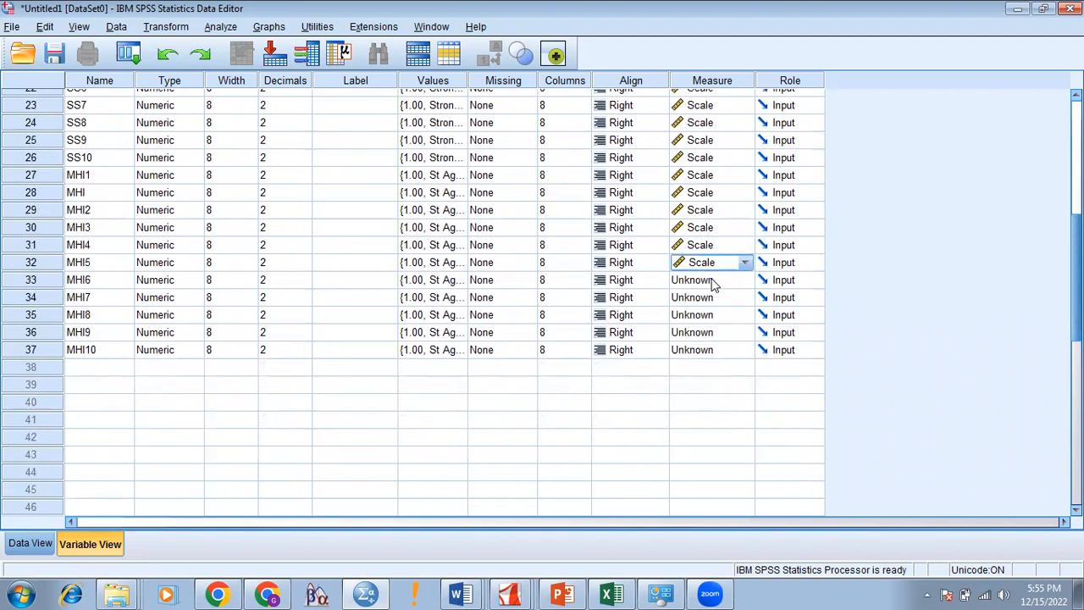
left_click(715, 282)
left_click(716, 296)
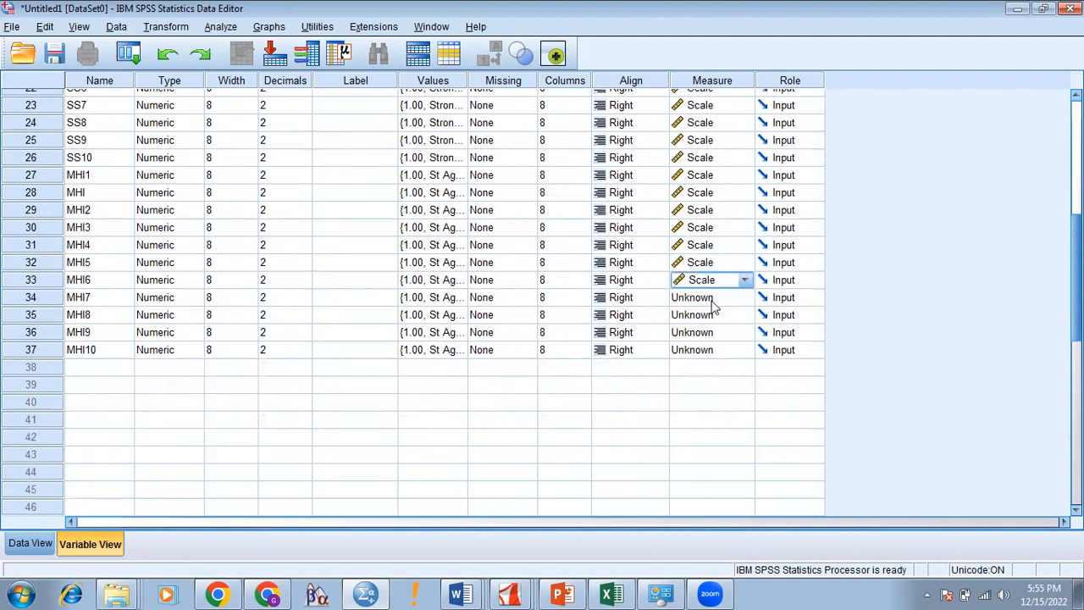
left_click(712, 299)
left_click(716, 315)
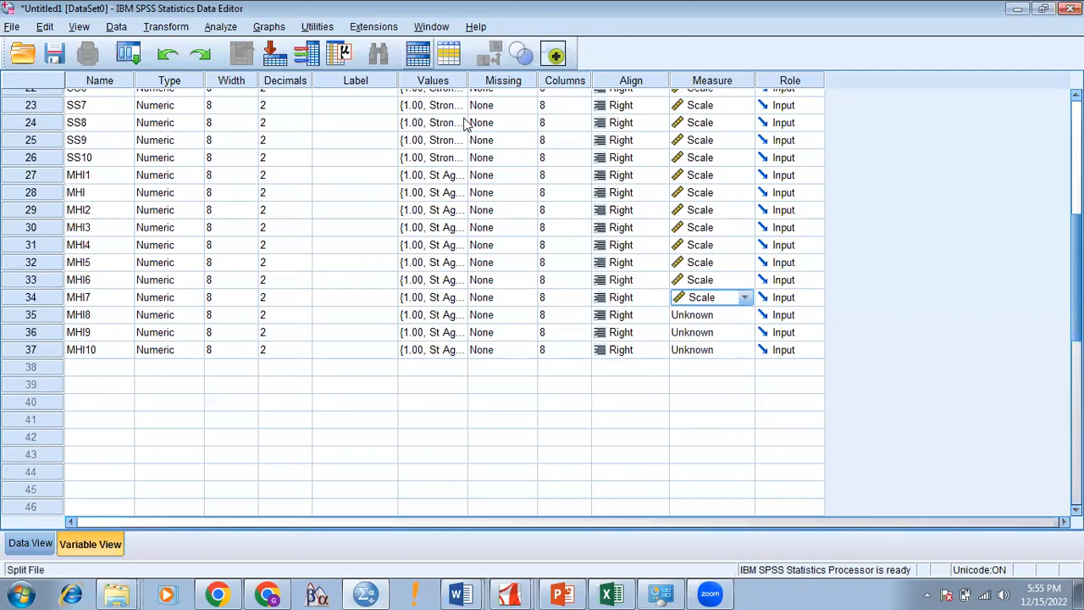
left_click(464, 118)
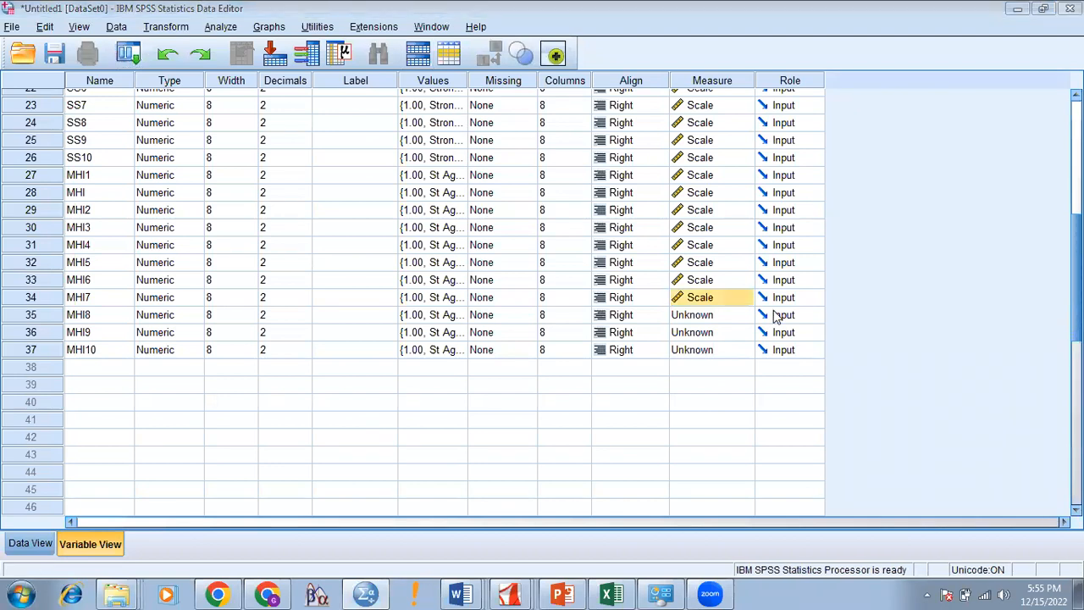
left_click(729, 316)
left_click(719, 319)
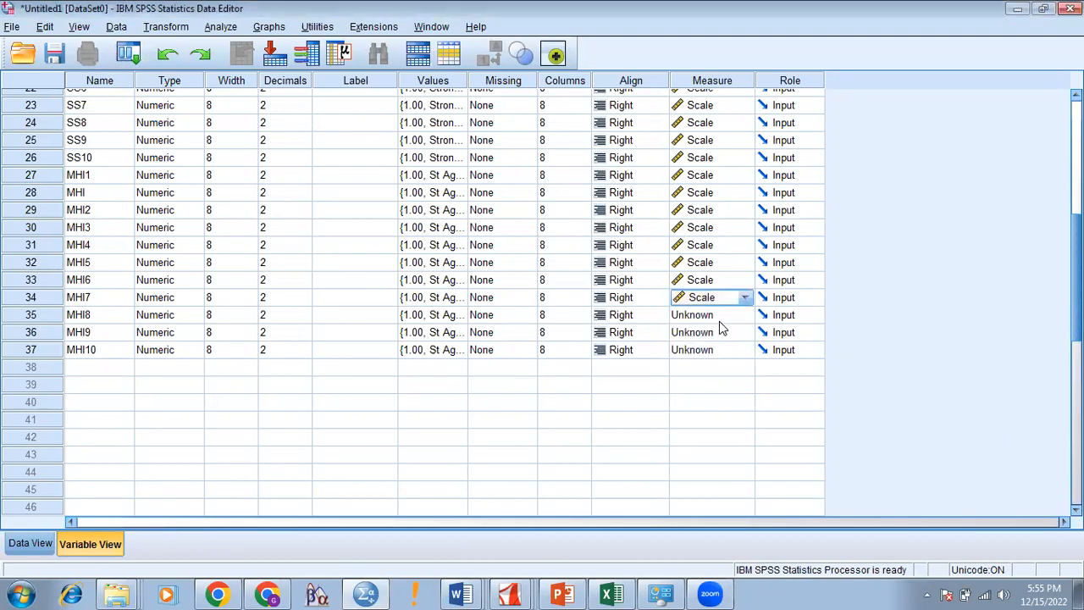
left_click(720, 329)
left_click(714, 350)
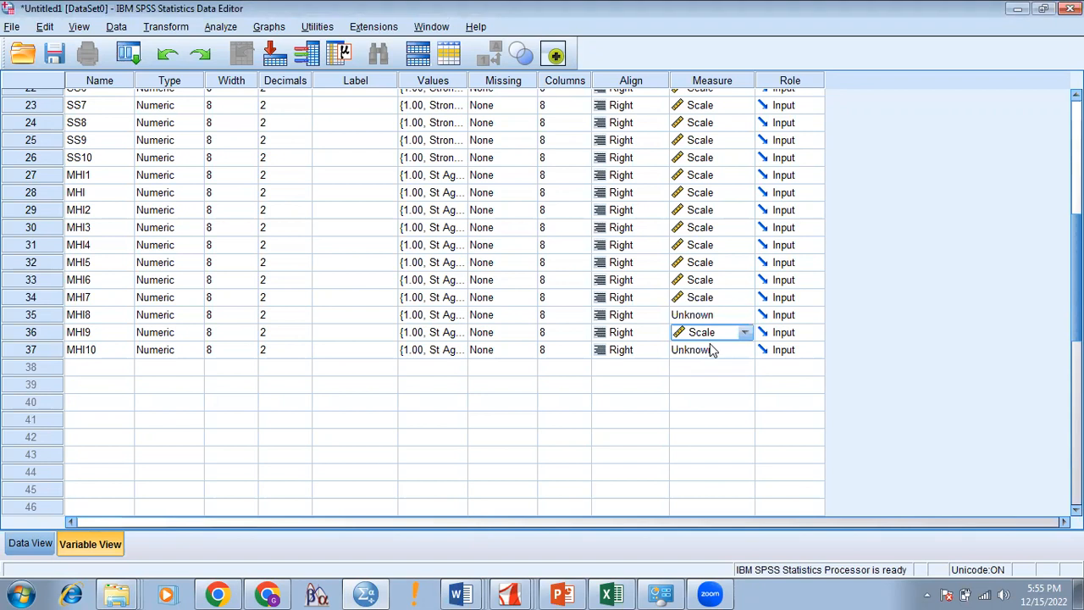
left_click(719, 314)
left_click(711, 335)
left_click(714, 350)
left_click(716, 368)
left_click_drag(1077, 275, 1076, 161)
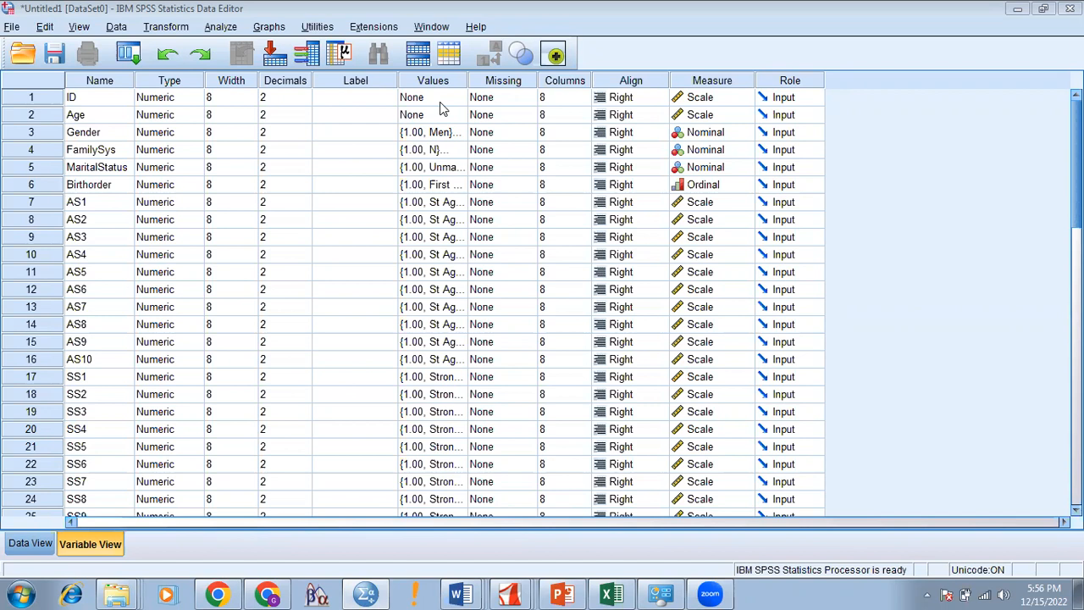
left_click(30, 544)
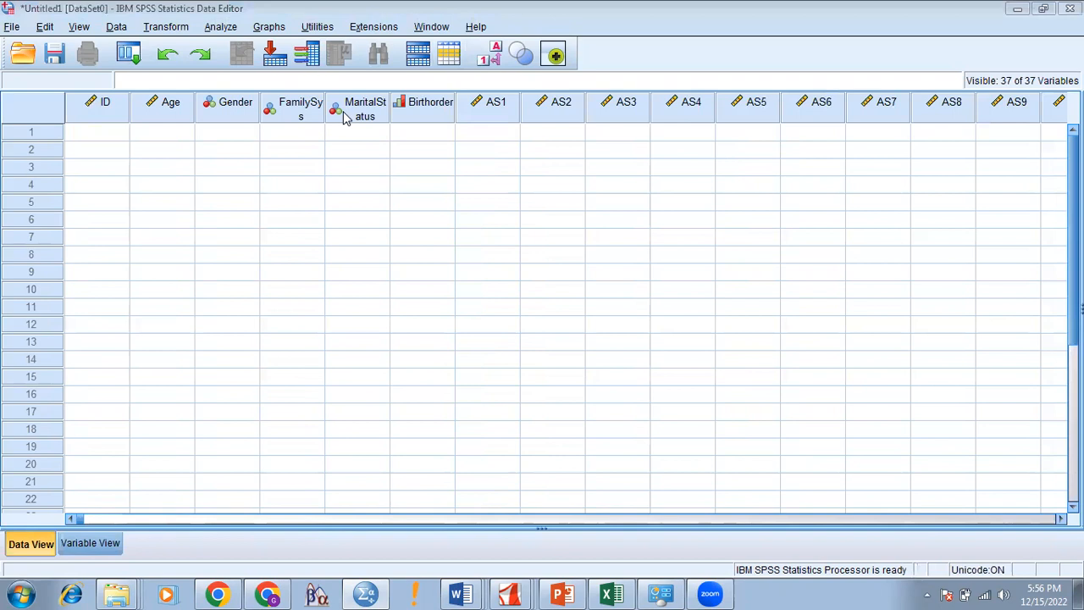
left_click(100, 544)
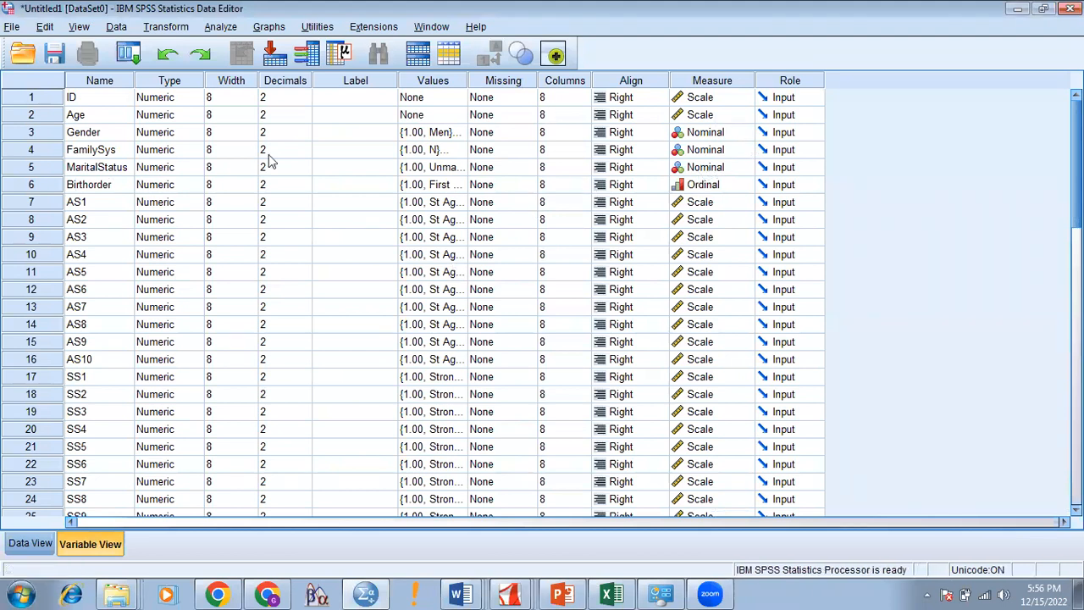
mouse_move(1076, 161)
left_mouse_down()
mouse_move(1076, 317)
mouse_move(1076, 150)
left_mouse_up()
Step: Change ID's variable type from Numeric to String
left_click(188, 102)
left_click(196, 103)
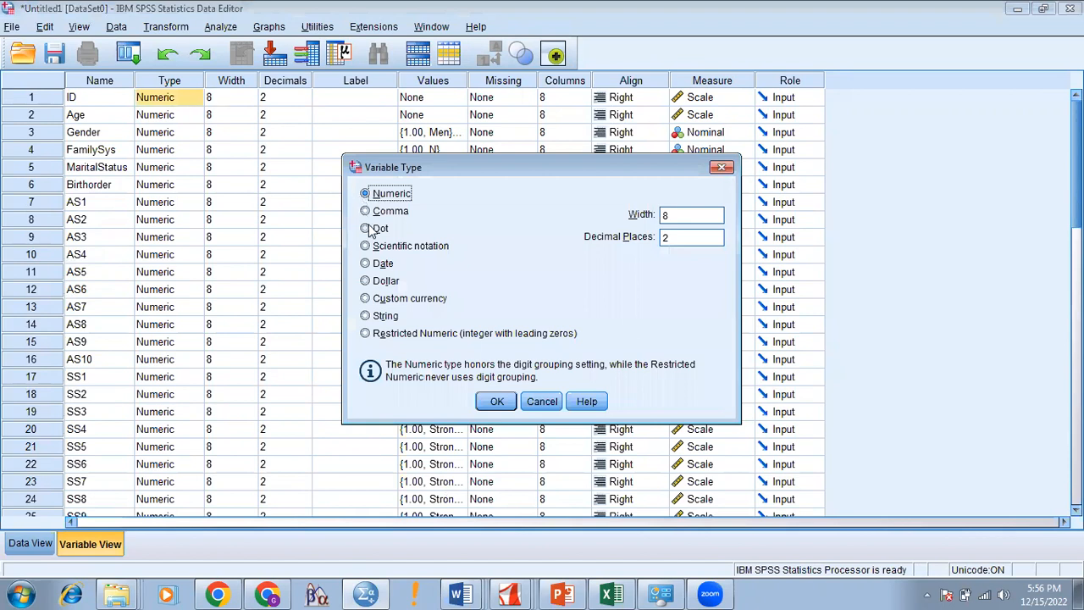
left_click(385, 316)
left_click(496, 402)
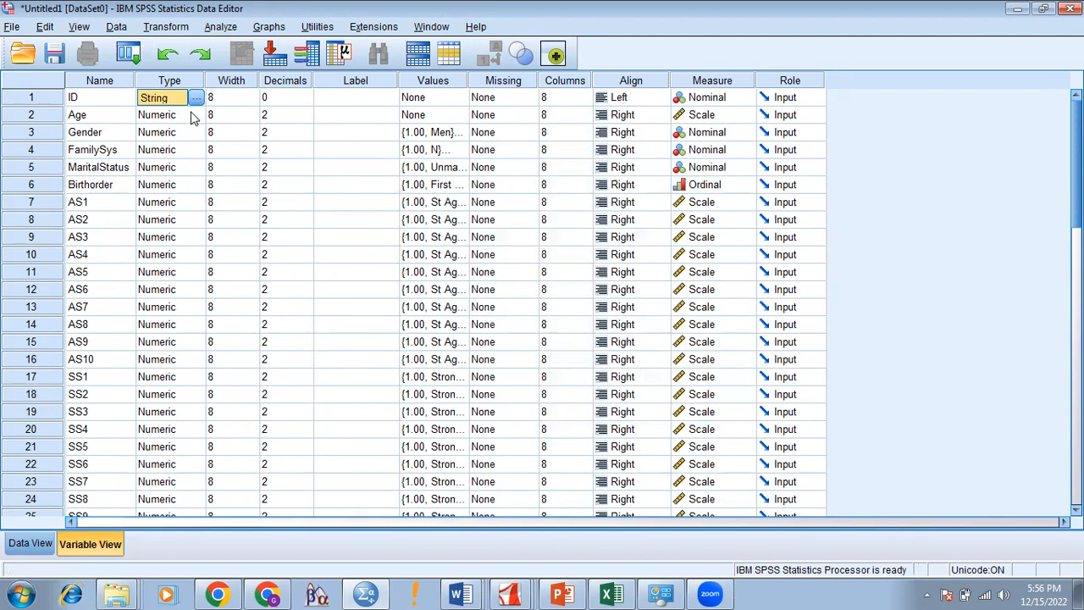
Step: Check Age's variable type without changes, then select the ID row
left_click(190, 116)
left_click(195, 116)
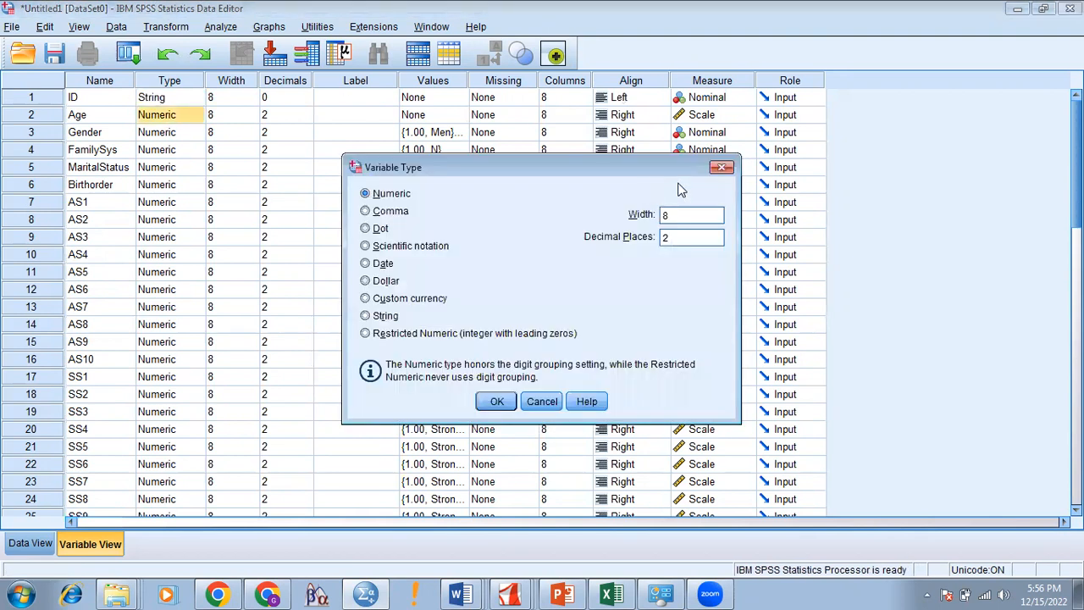
left_click(722, 169)
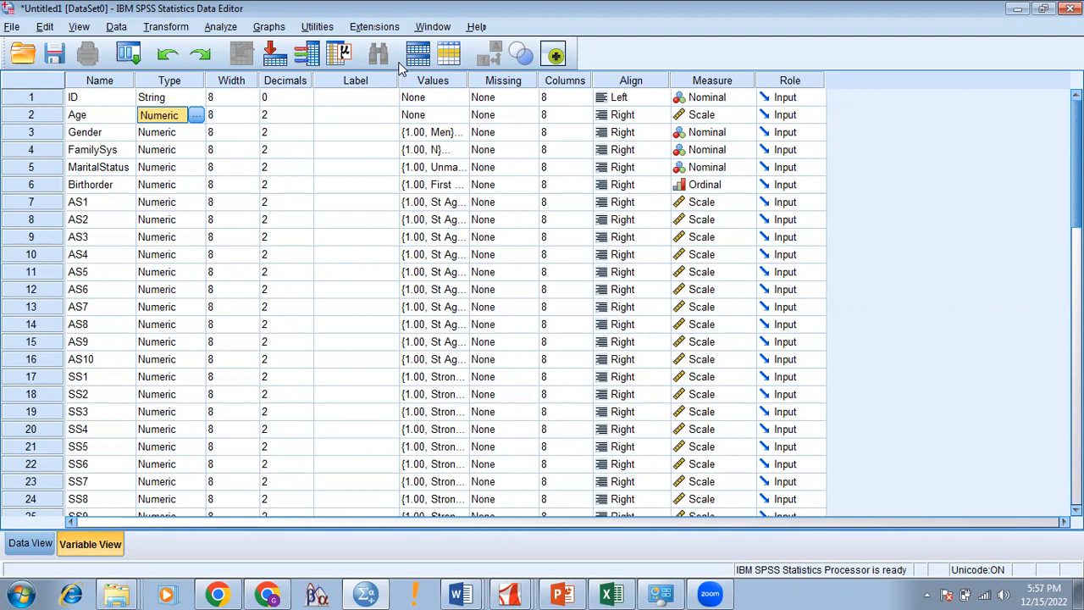
left_click(32, 97)
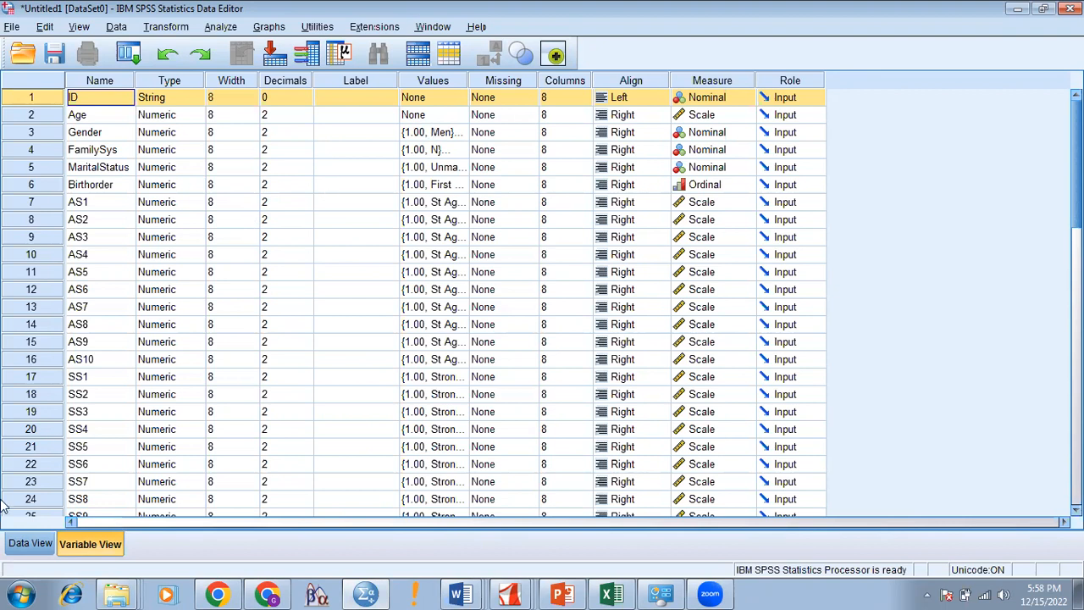
Step: In Data View, enter case 1 with ID 1 and Age 20
left_click(23, 545)
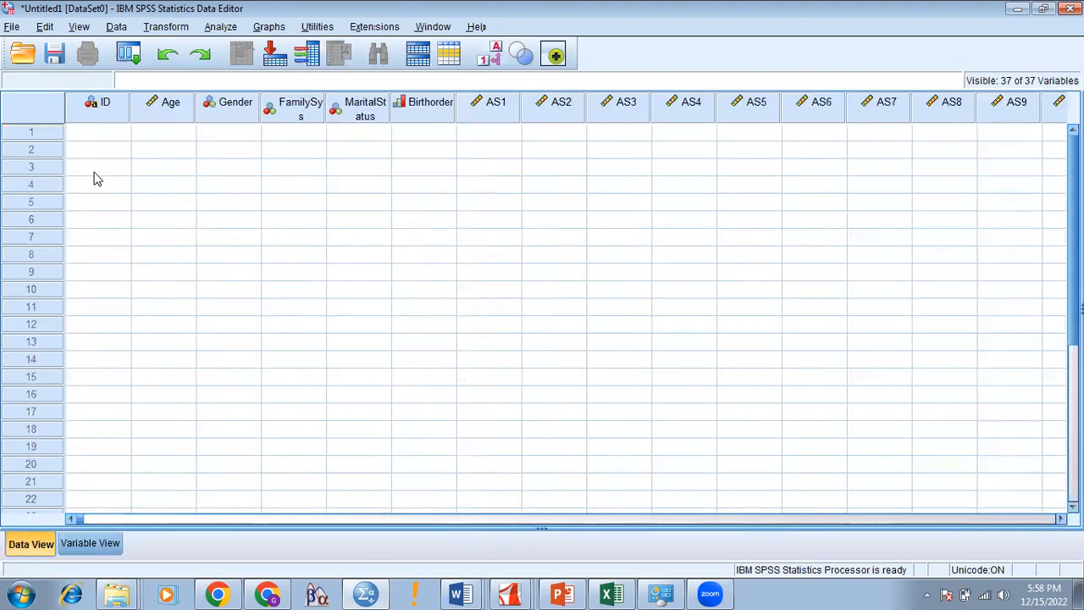
double_click(101, 131)
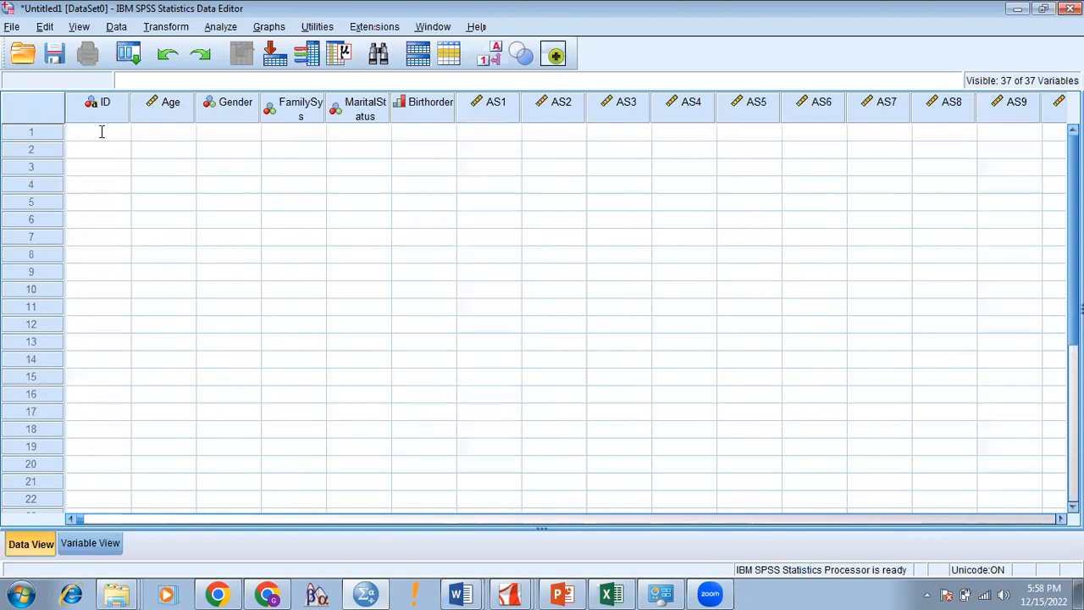
type("1")
left_click(152, 138)
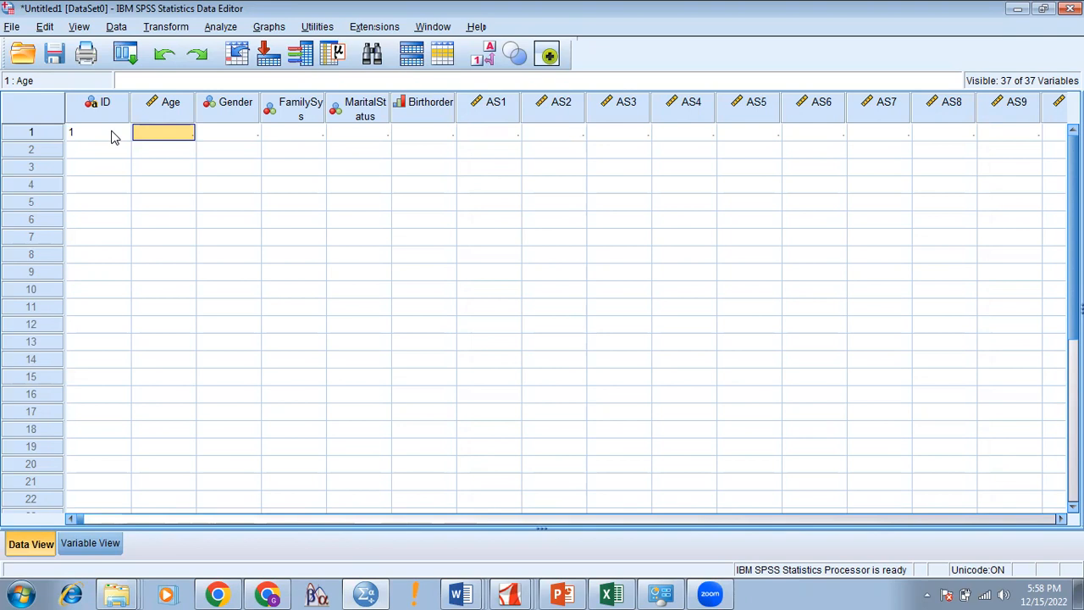
type("20")
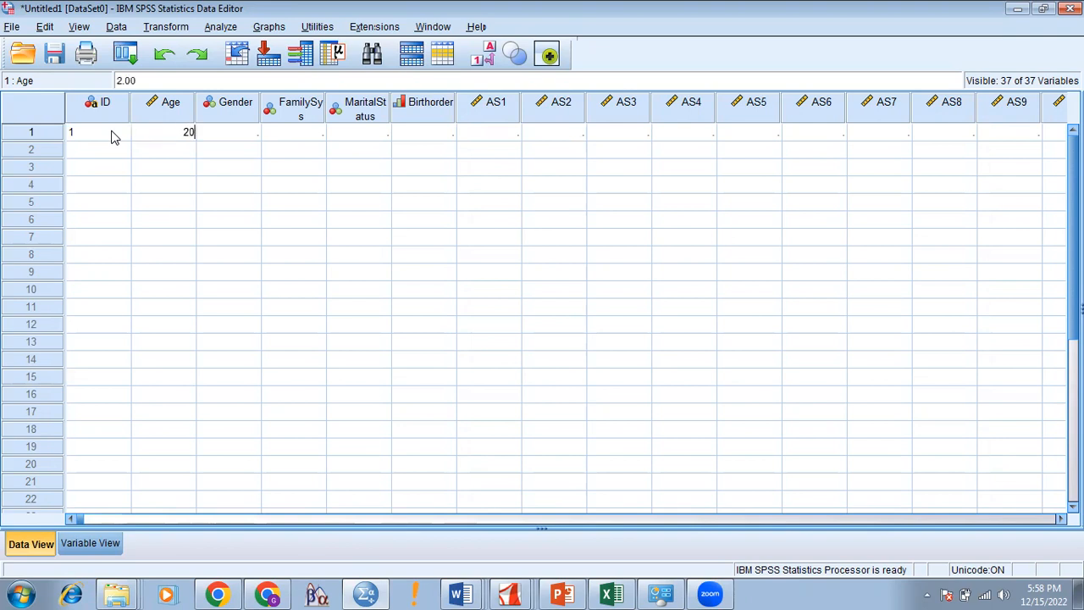
key("Tab")
Step: Enter Gender 1, FamilySys 2, MaritalStatus 2 and Birthorder 2 for case 1
type("1")
key("Tab")
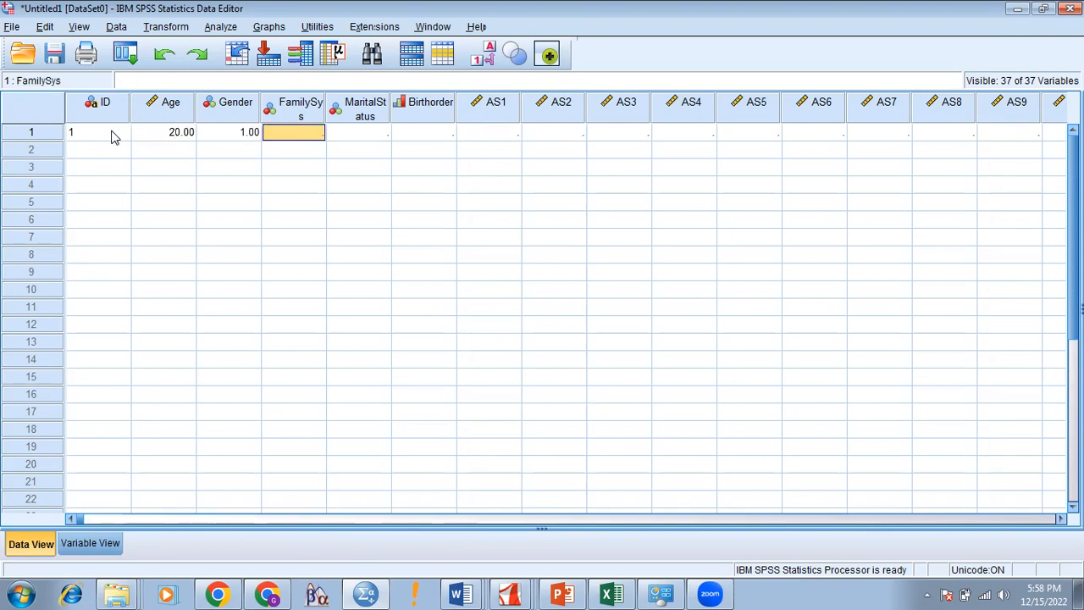
type("2")
key("Tab")
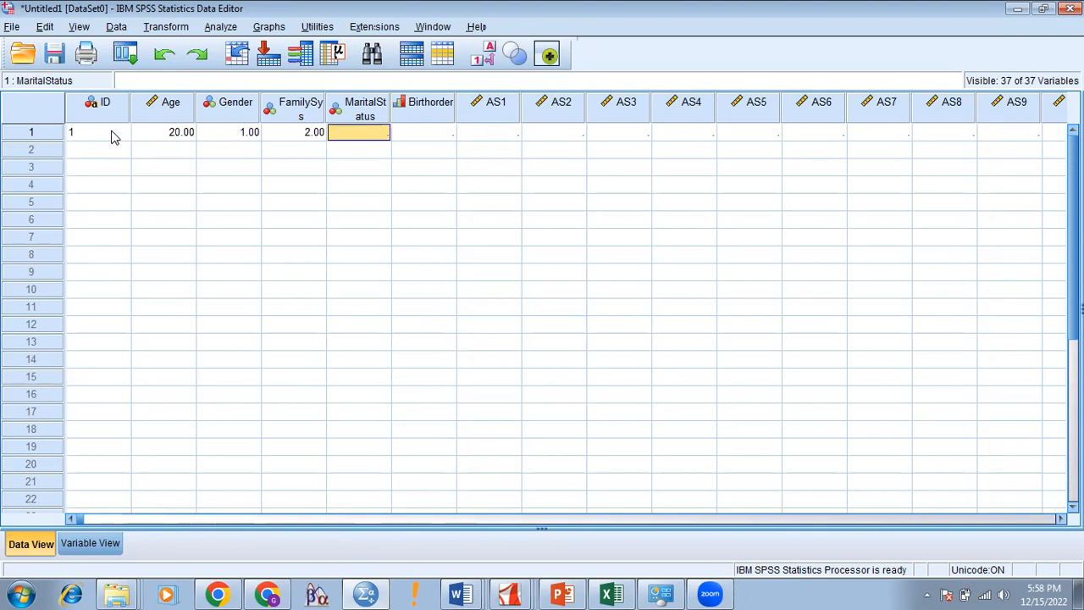
type("2")
key("Tab")
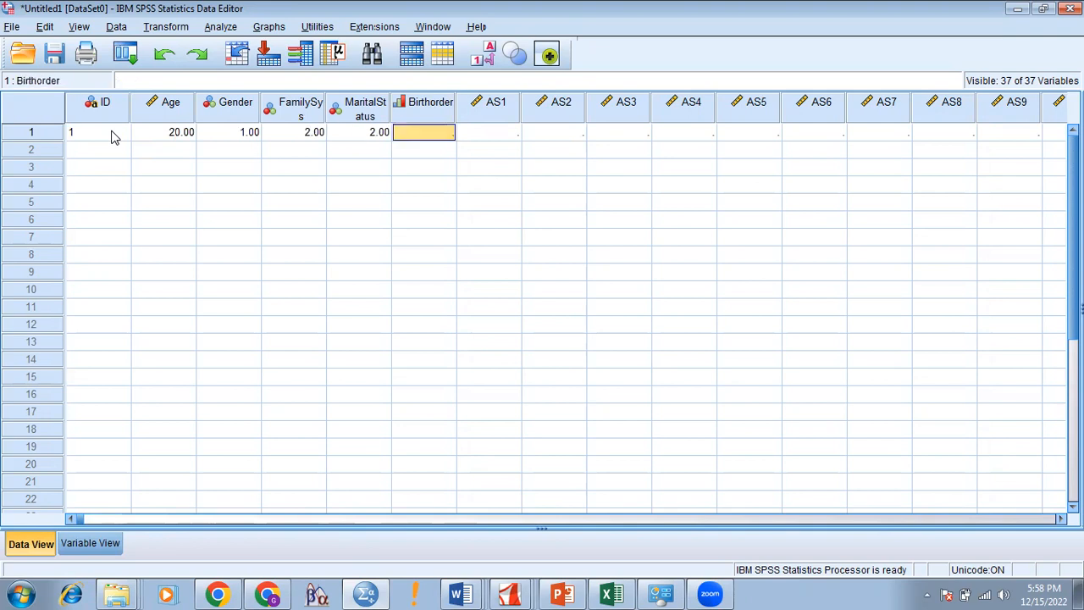
type("2")
key("Tab")
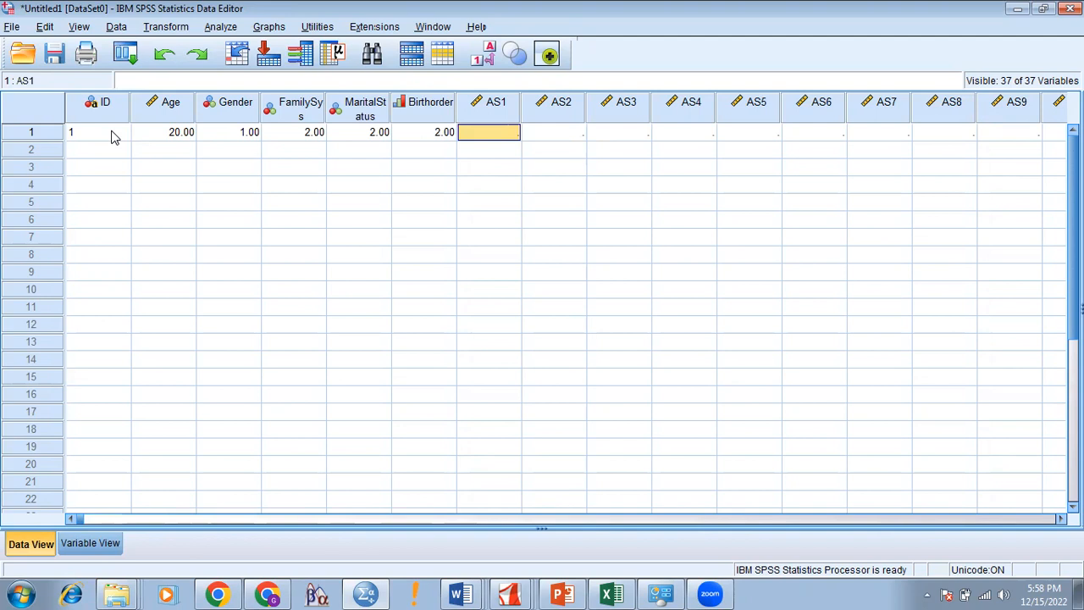
Step: Enter AS1–AS10 as 1, 3, 3, 2, 1, 2, 3, 4, 5, 6, correcting AS2 to 3
type("1")
key("Tab")
type("23")
key("Tab")
key("Left")
type("3")
key("Tab")
type("3")
key("Tab")
type("2")
key("Tab")
type("1")
key("Tab")
type("2")
key("Tab")
type("3")
key("Tab")
type("4")
key("Tab")
type("5")
key("Tab")
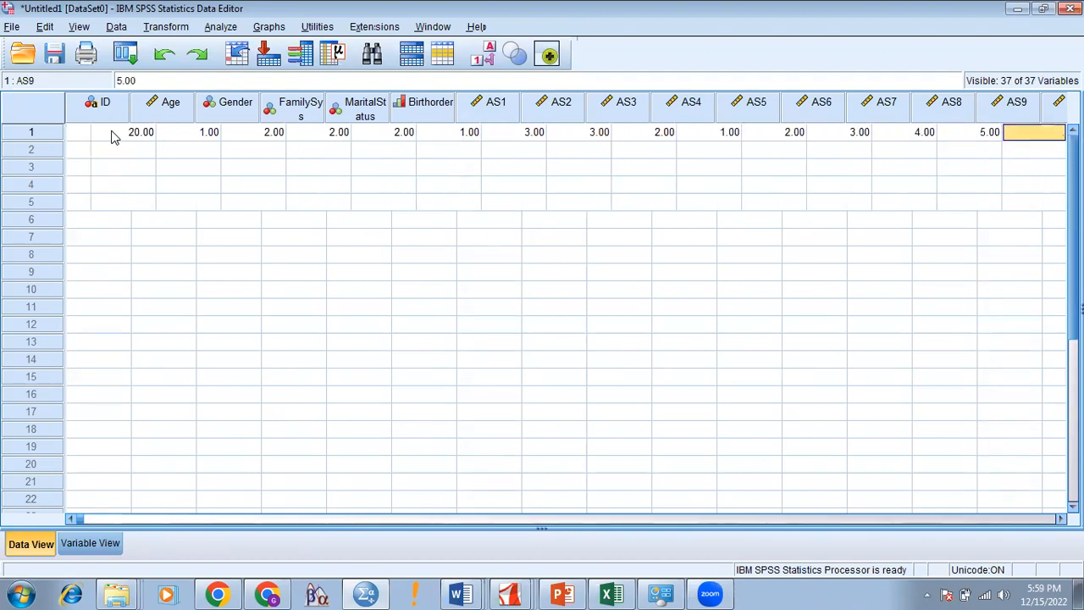
type("6")
key("Tab")
Step: Fill SS1–SS10 and the first MHI cells of case 1 with 7s
type("7")
key("Tab")
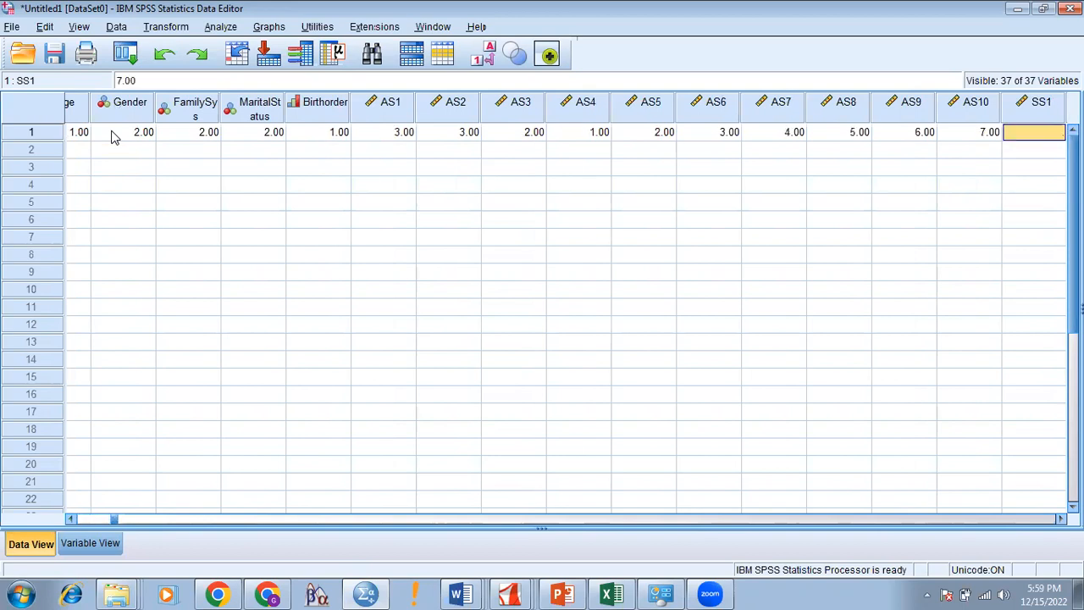
type("7")
key("Tab")
type("7")
key("Tab")
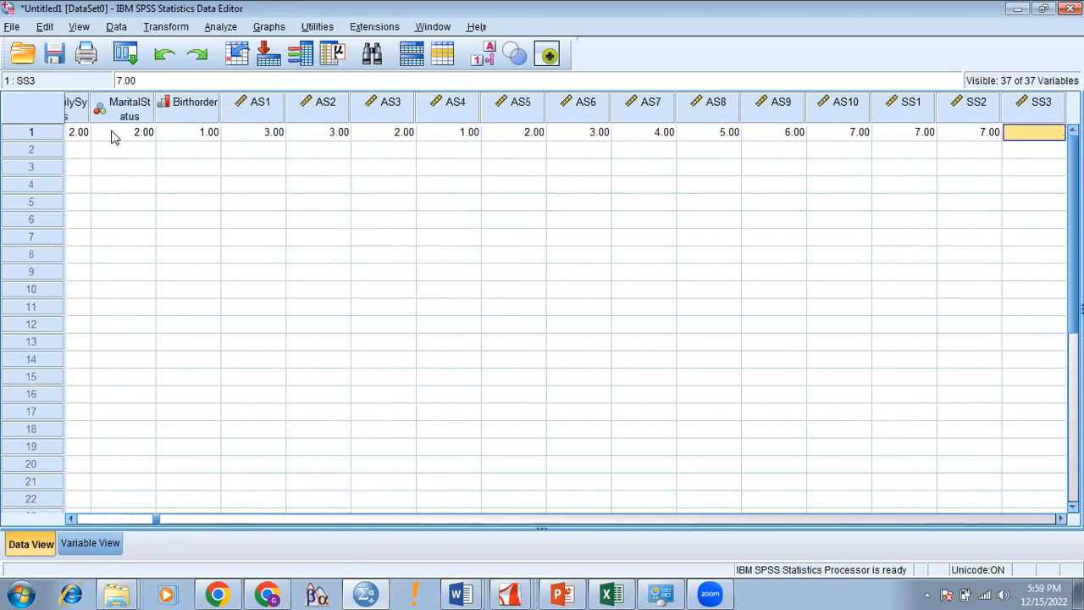
type("7")
key("Tab")
type("7")
key("Tab")
type("7")
key("Tab")
type("7\t7")
key("Tab")
type("7")
key("Tab")
type("7")
key("Tab")
type("7")
key("Tab")
type("7")
key("Tab")
type("7")
key("Tab")
type("7")
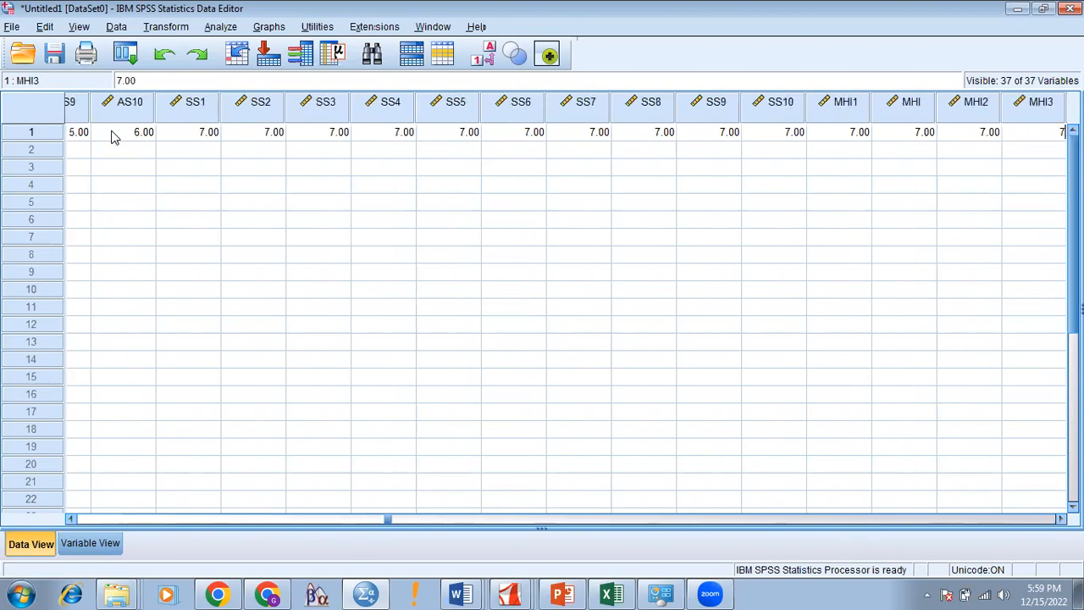
Step: Re-enter SS1–SS10 for case 1 as 5, 5, 5, 4, 3, 2, 3, 4, 5, 6
key("Tab")
key("Left")
key("Left")
key("Left")
key("Left")
key("Left")
key("Left")
key("Left")
key("Left")
key("Left")
key("Left")
key("Left")
key("Left")
key("Left")
key("Left")
type("5")
key("Tab")
type("5")
key("Tab")
type("5")
key("Tab")
type("4")
key("Tab")
type("3")
key("Tab")
type("2")
key("Tab")
type("3")
key("Tab")
type("4")
key("Tab")
type("5")
key("Tab")
type("6")
key("Tab")
key("Left")
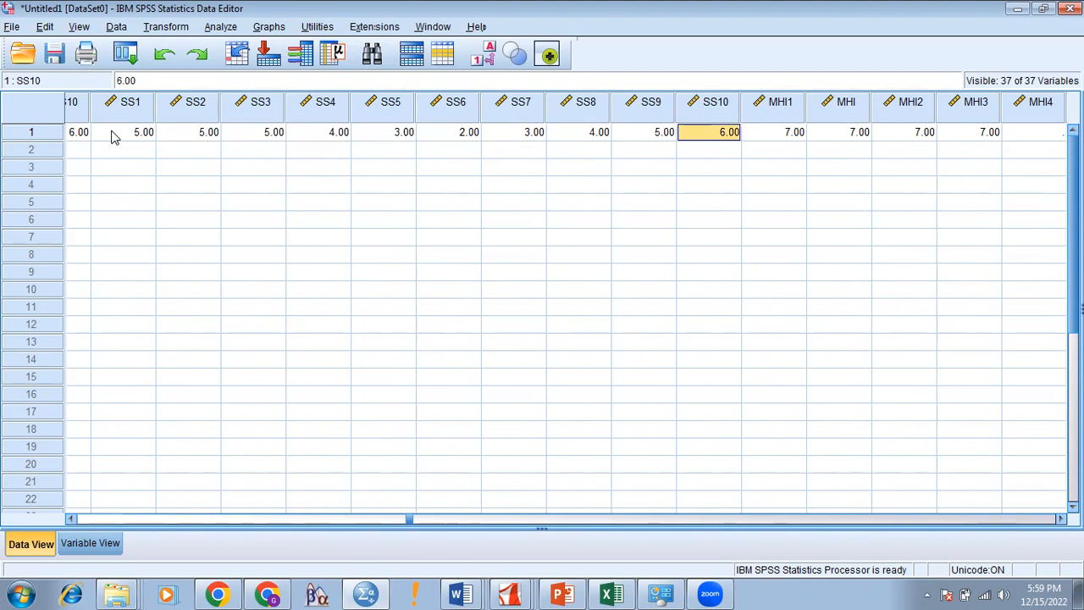
key("Left")
key("Left")
key("Left")
key("Left")
key("Left")
key("Left")
key("Left")
key("Left")
key("Left")
key("Left")
key("Left")
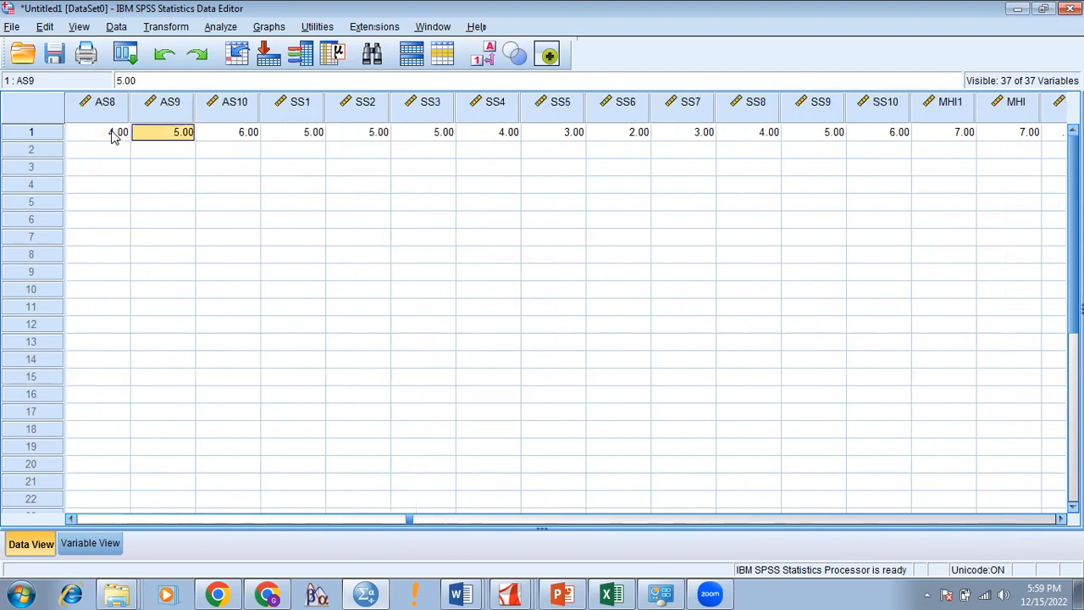
Step: Correct case 1's AS9 to 5, AS10 to 5 and SS10 to 4
type("5")
key("Tab")
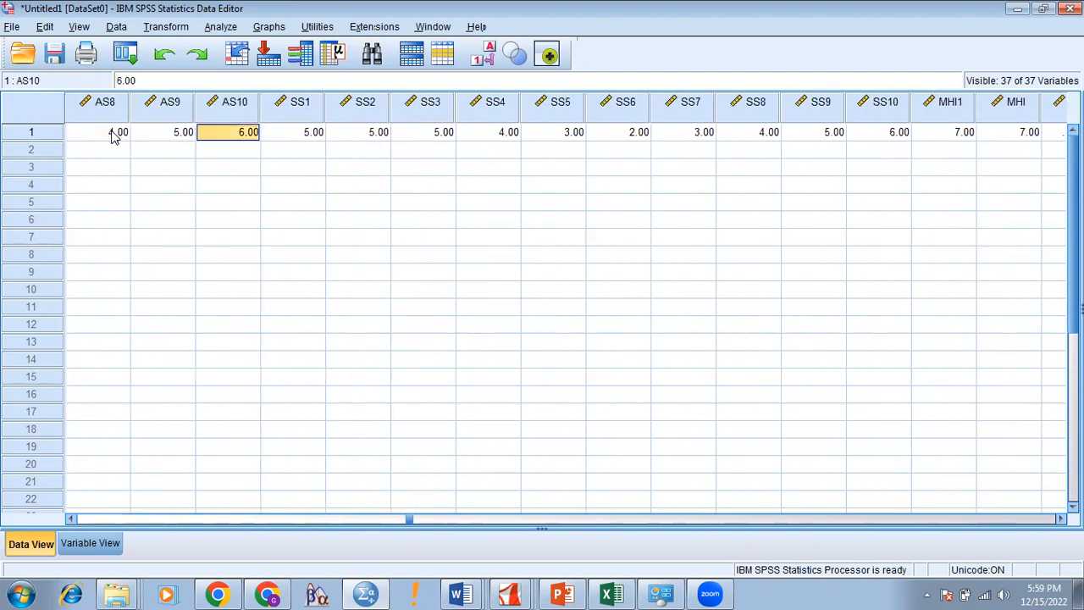
type("5")
key("Right")
key("Right")
key("Right")
key("Right")
key("Right")
key("Right")
key("Right")
key("Right")
key("Right")
key("Right")
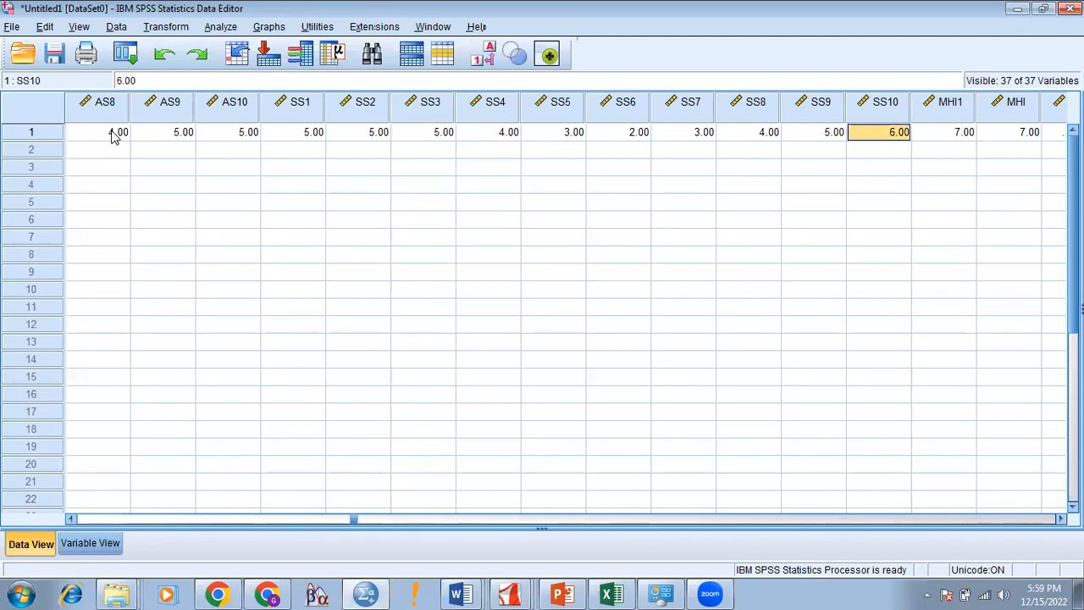
type("4")
key("Tab")
Step: Enter the MHI items as 3, 2, 3, 3, 3, 4, 4, 4, 4, 4, 4, plus a stray 1 in the next column
type("3")
key("Tab")
type("2")
key("Tab")
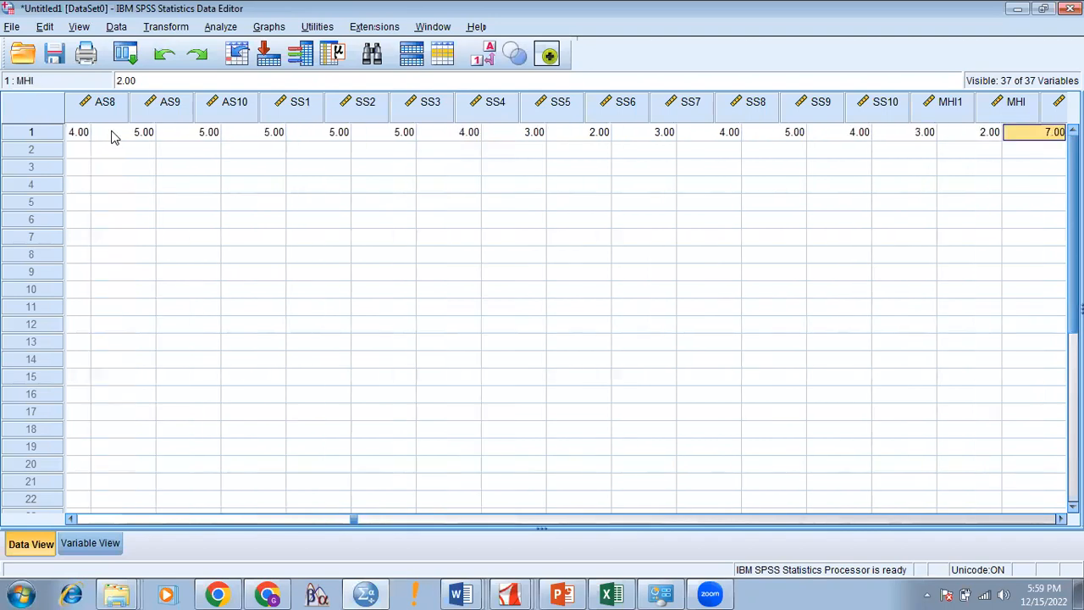
type("3")
key("Tab")
type("3")
key("Tab")
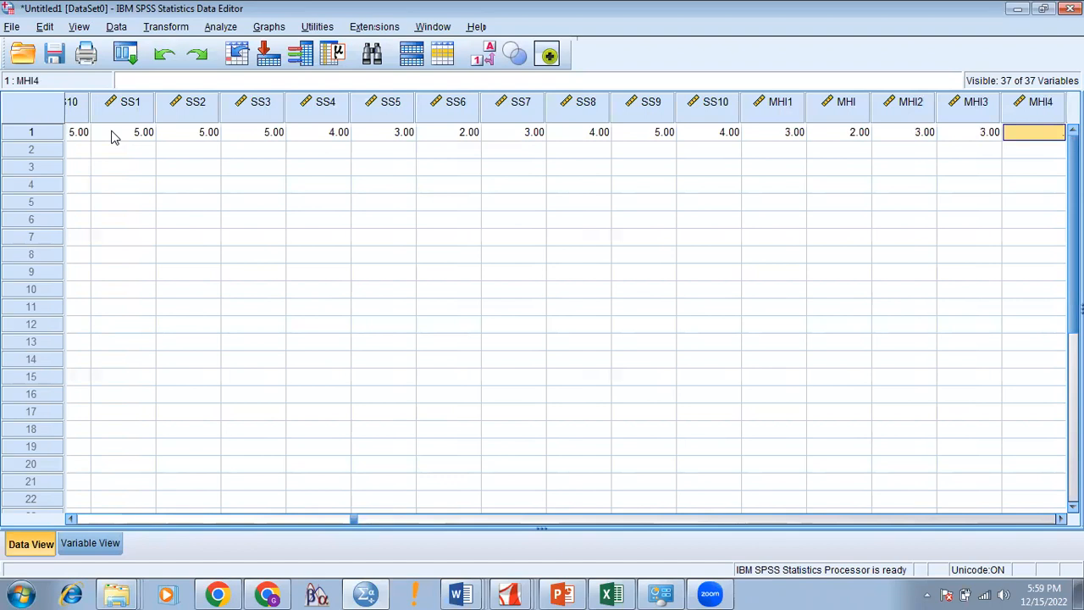
type("3")
key("Tab")
type("4")
key("Tab")
type("4")
key("Tab")
type("4")
key("Tab")
type("4")
key("Tab")
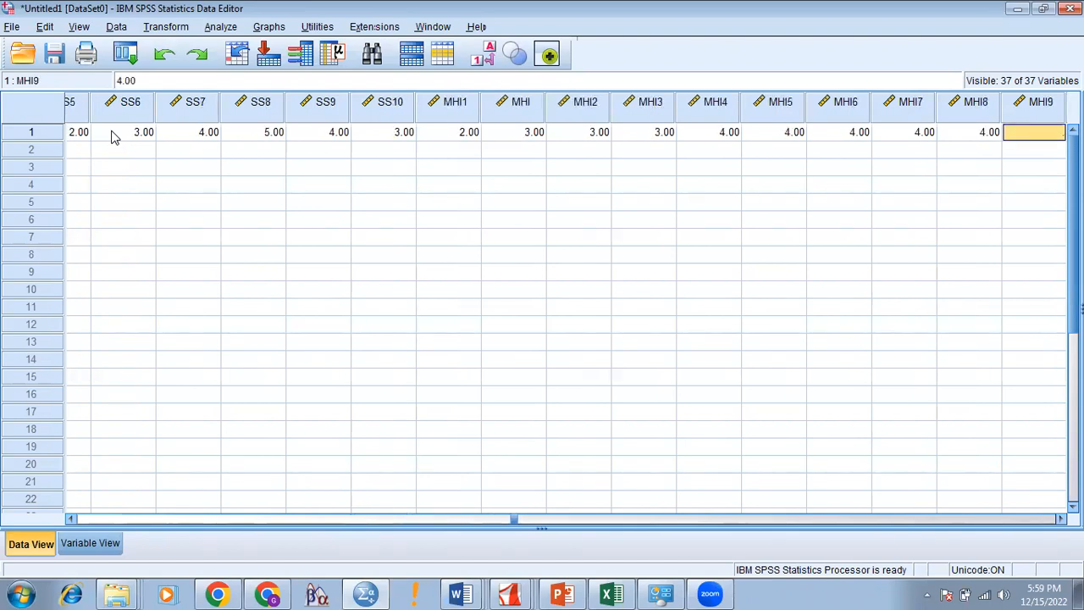
type("4")
key("Tab")
type("4")
key("Tab")
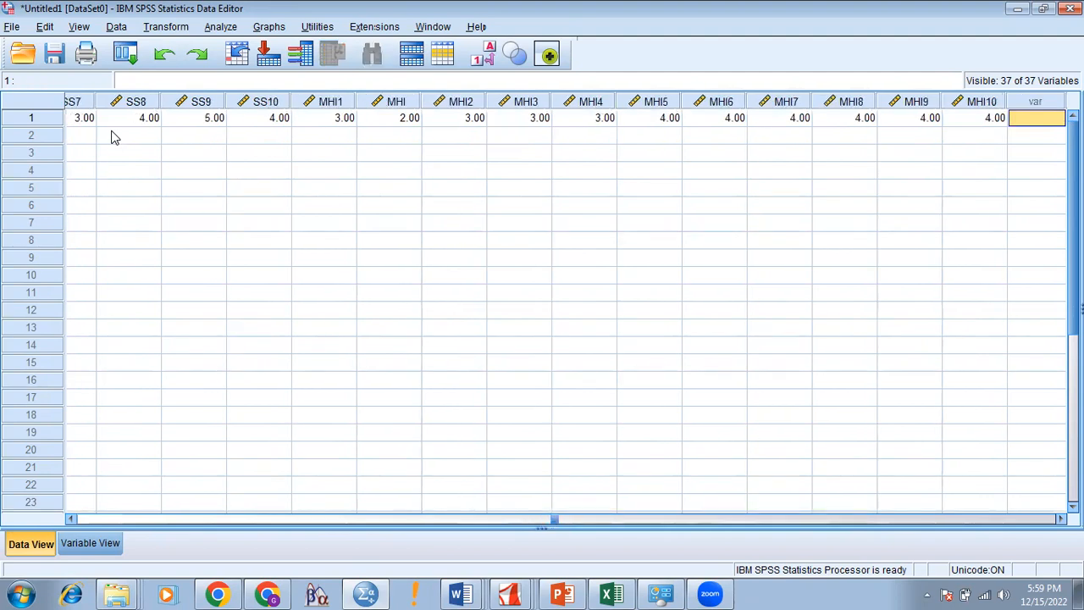
type("1")
key("Tab")
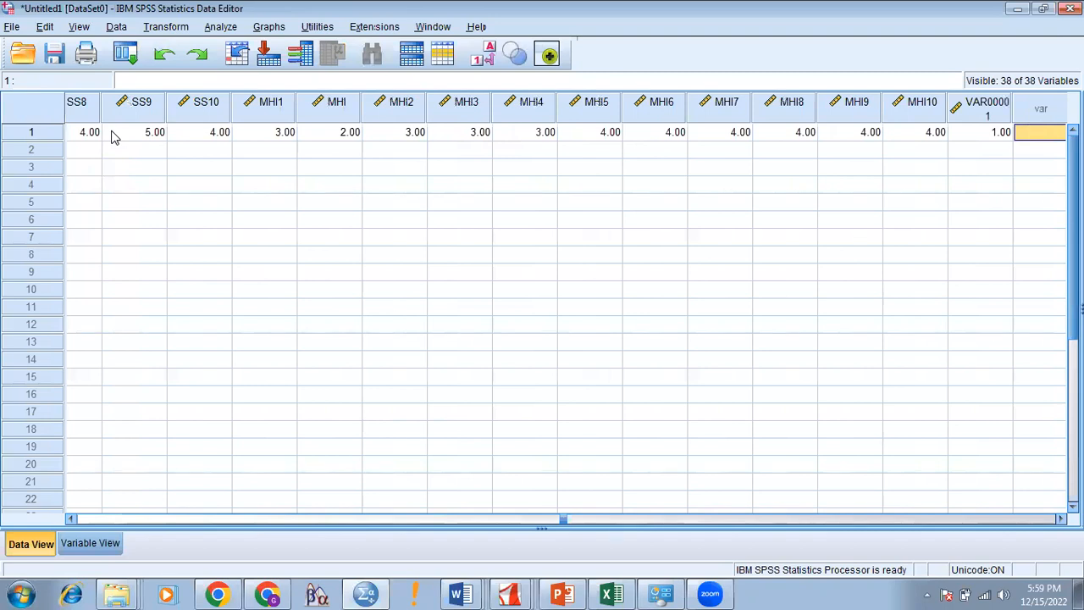
Step: Erase the stray 1.00 and remove the extra VAR00001 column
key("Left")
key("BackSpace")
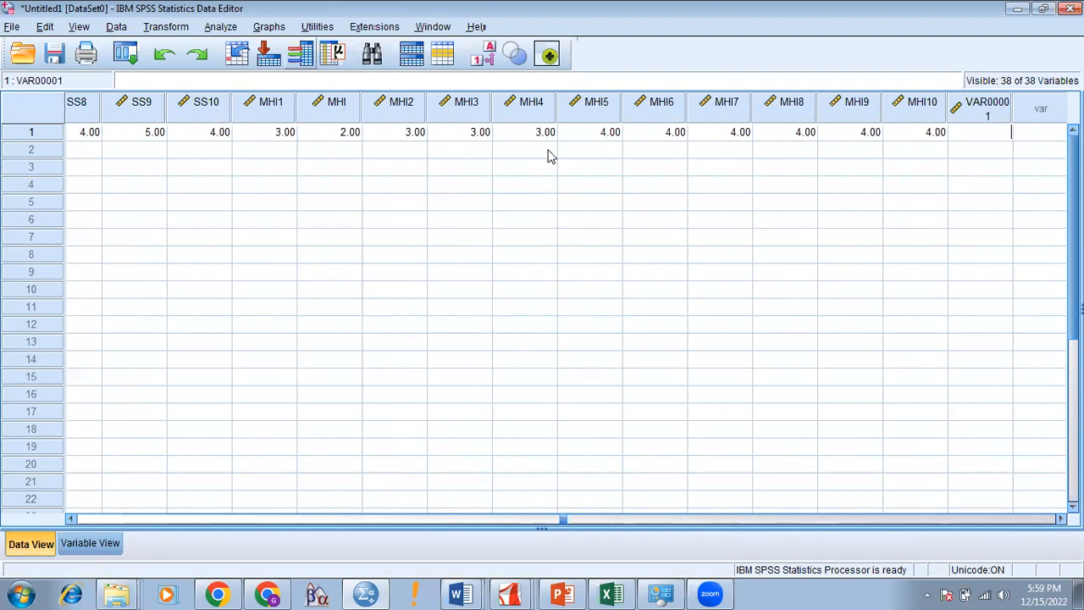
left_click(749, 200)
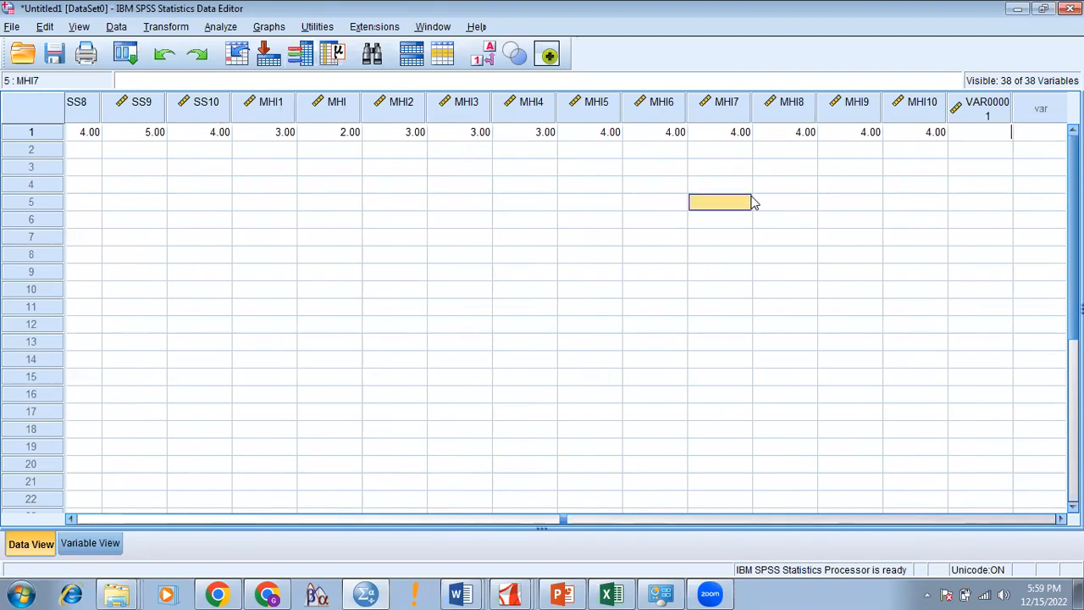
left_click(987, 114)
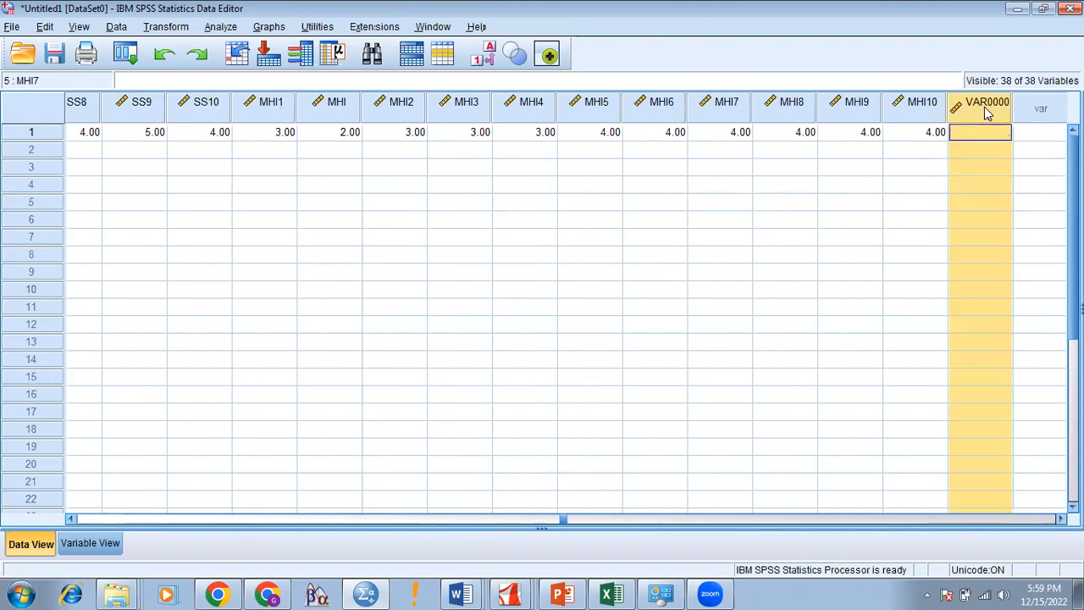
right_click(987, 114)
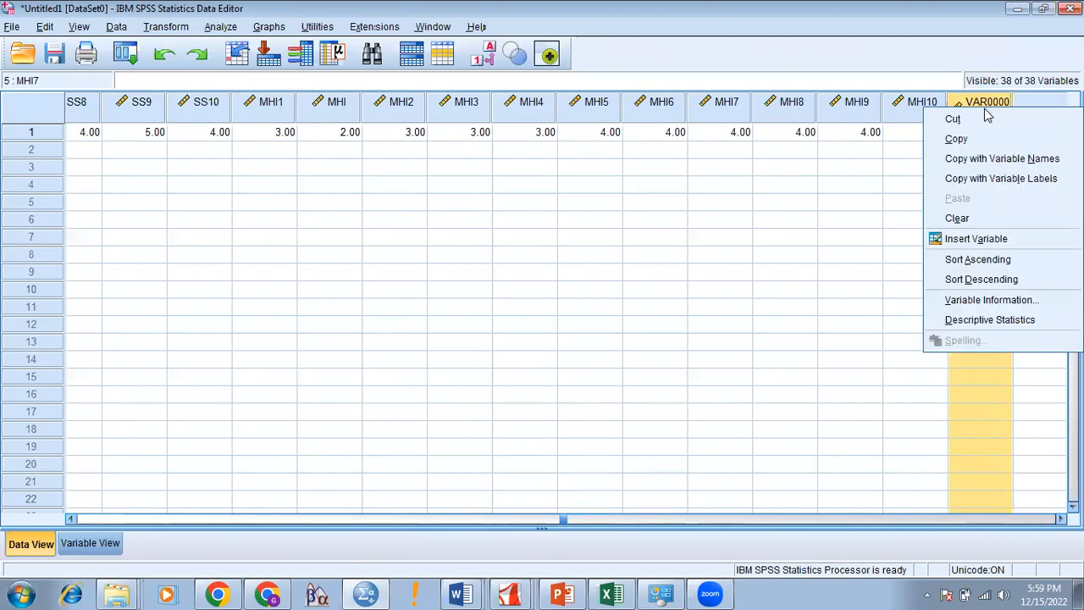
left_click(1001, 218)
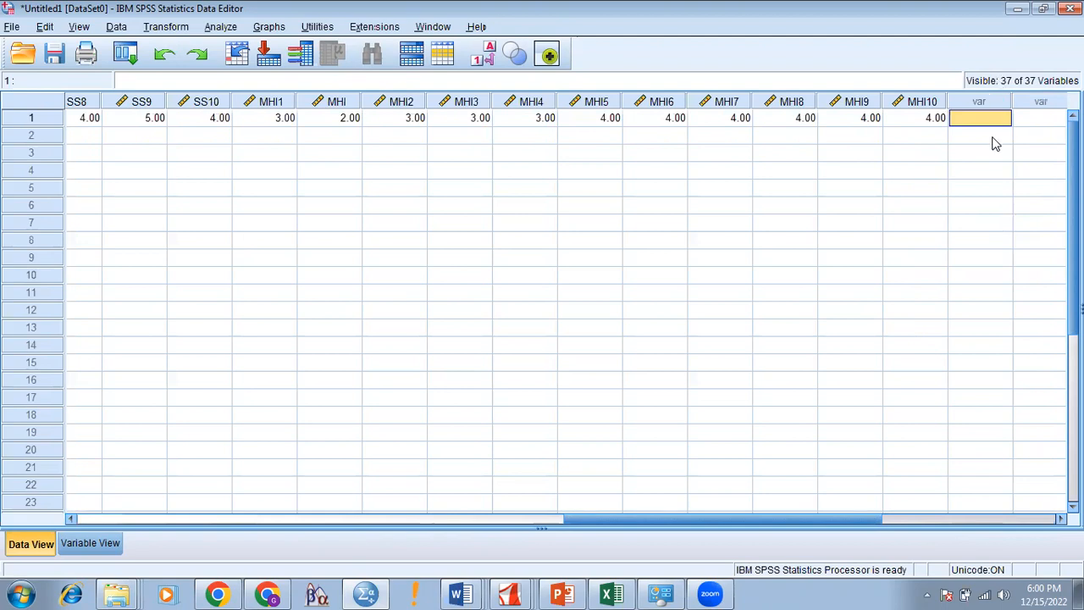
Step: Enter 1 and 2 in the next empty columns, then erase both values
type("1")
key("Tab")
type("2")
key("Tab")
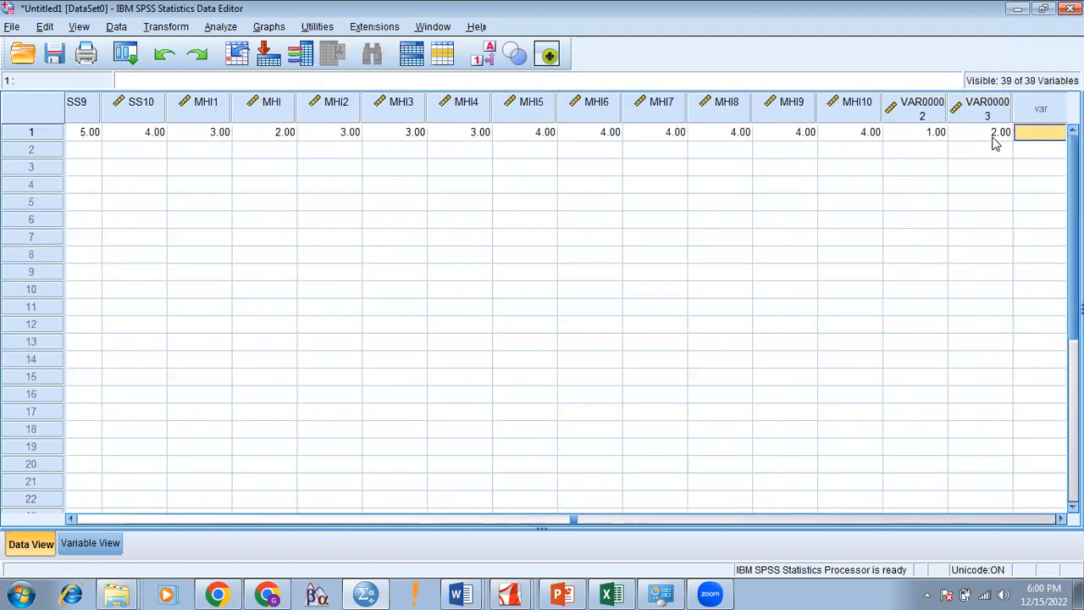
key("Left")
key("BackSpace")
key("Left")
key("BackSpace")
left_click(997, 183)
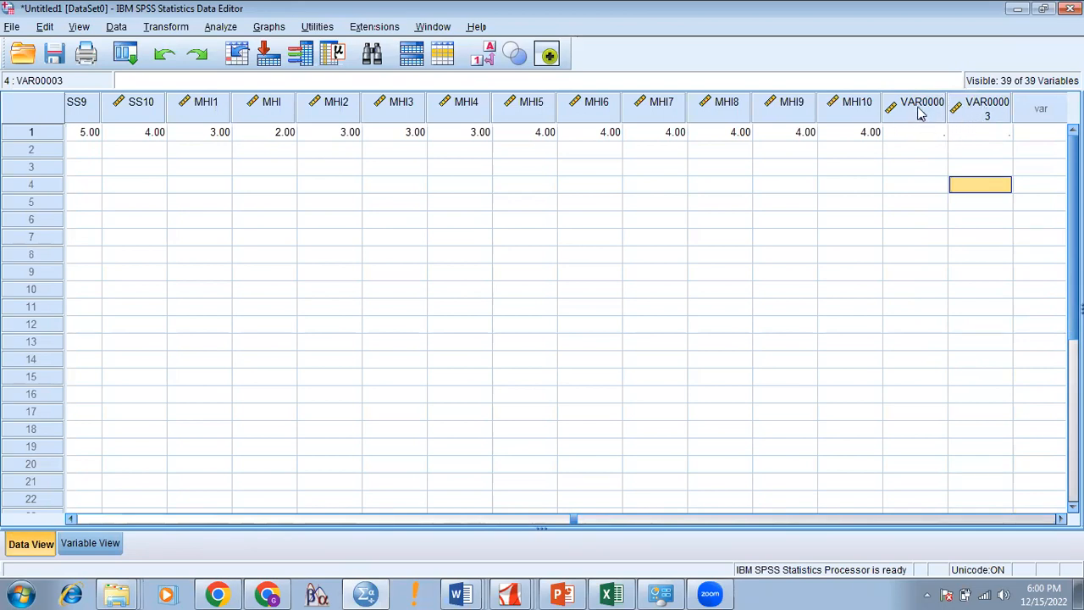
Step: Select the empty VAR00002 and VAR00003 variables and clear them, returning to the first columns
left_click(922, 108, "shift")
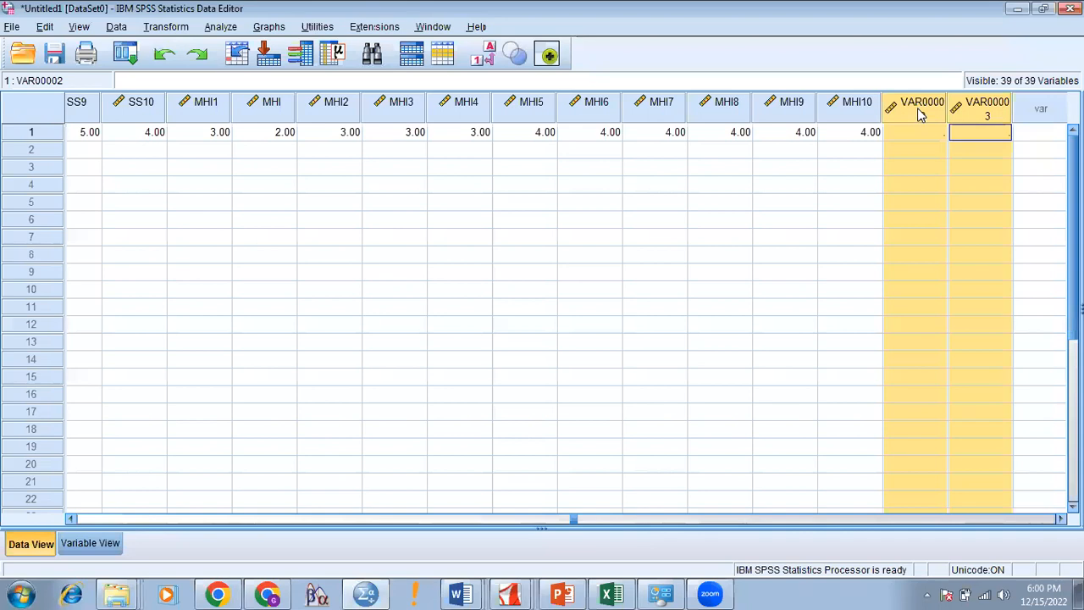
right_click(922, 114)
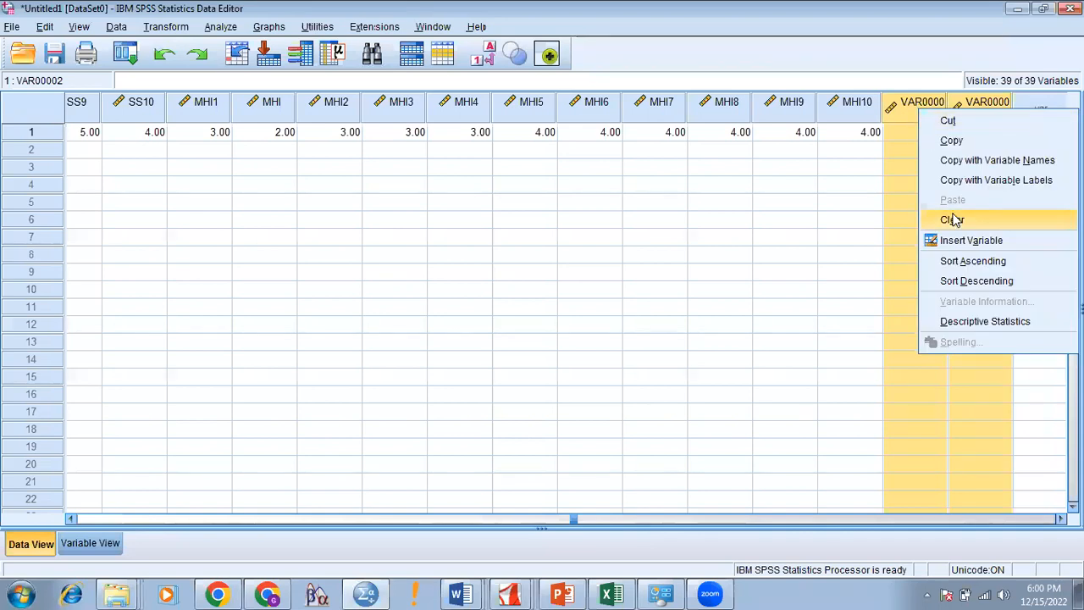
left_click(855, 203)
left_click(931, 110)
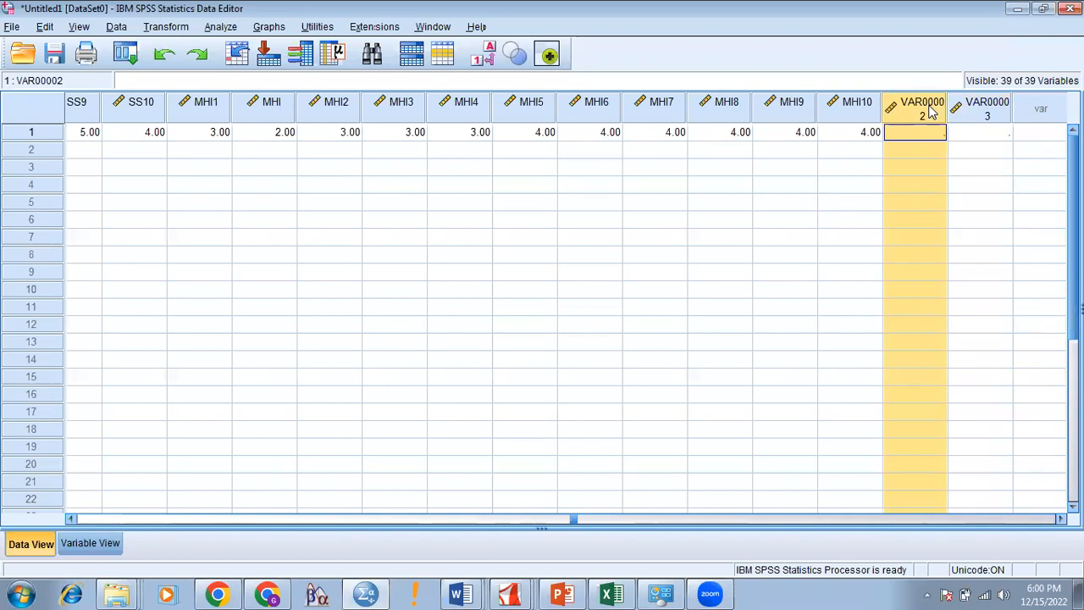
key("shift+Right")
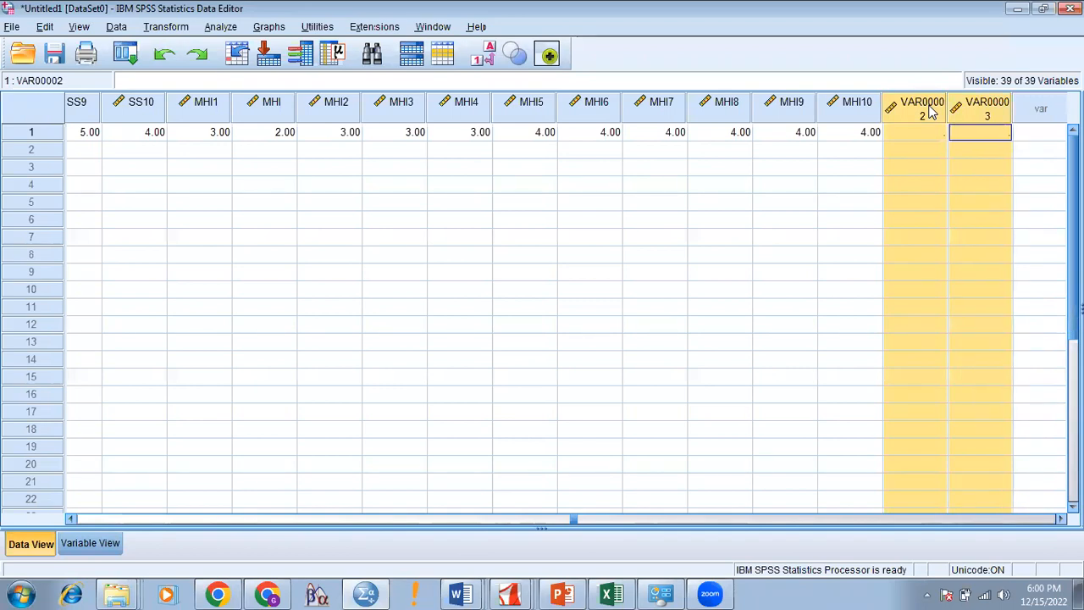
right_click(930, 110)
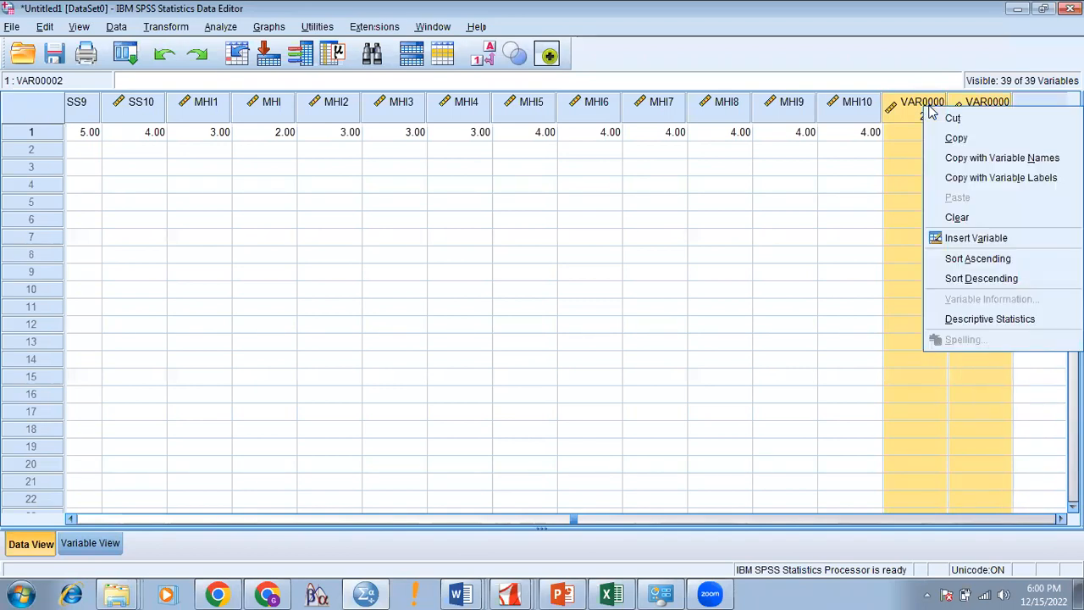
left_click(957, 217)
left_click_drag(811, 525, 94, 493)
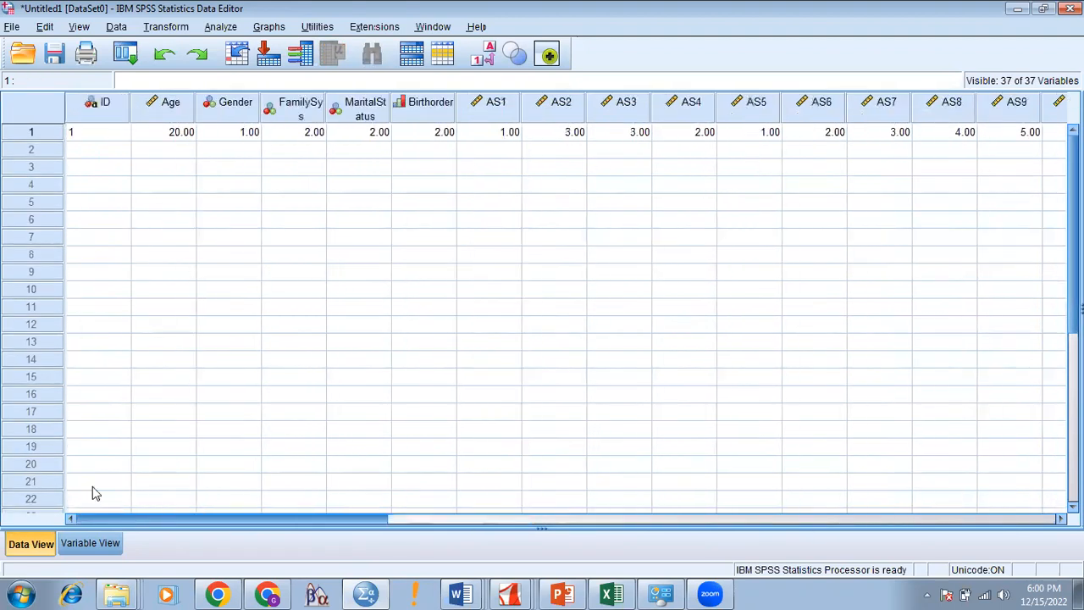
Step: Enter ID 2 for the second case, then return to the ID column
left_click(99, 152)
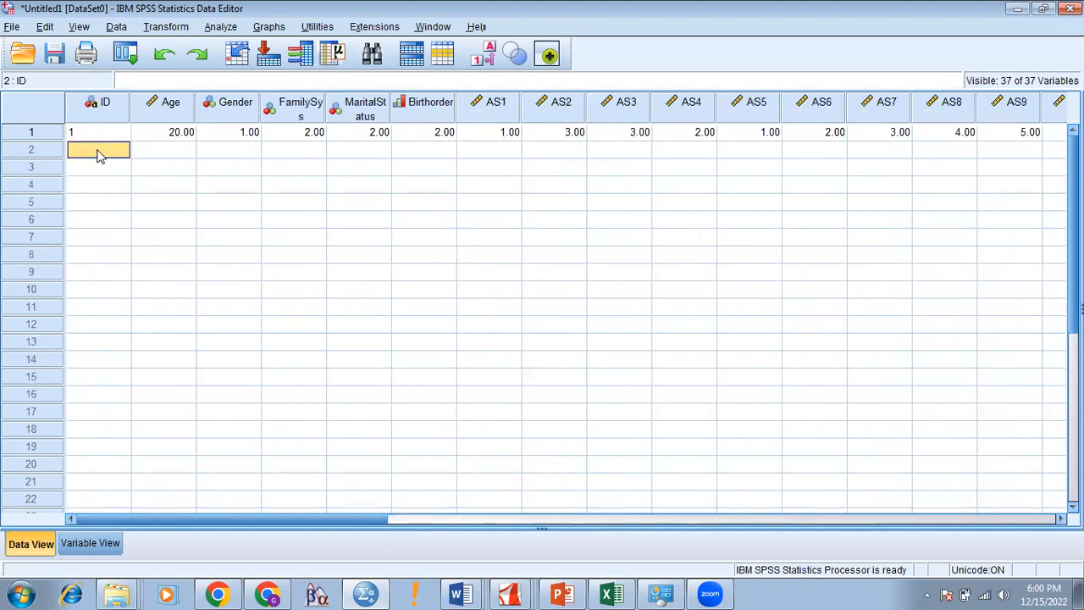
type("2")
key("Tab")
key("Up")
key("Right")
key("shift+Right")
key("shift+Right")
key("shift+Right")
key("shift+Right")
key("shift+Right")
key("shift+Right")
key("shift+Right")
key("shift+Right")
key("shift+Right")
key("shift+Right")
key("shift+Right")
key("shift+Right")
key("shift+Right")
key("shift+Right")
key("shift+Right")
key("shift+Right")
key("shift+Right")
key("shift+Right")
key("shift+Right")
key("shift+Right")
key("shift+Right")
key("shift+Right")
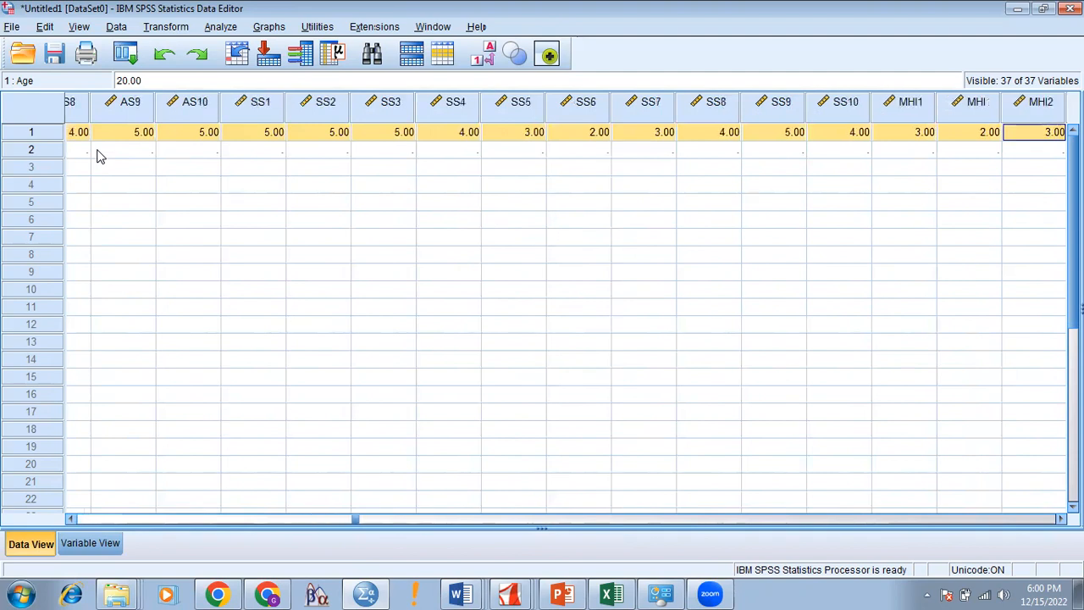
key("shift+Right")
key("shift+Right")
key("shift+Right")
key("shift+Right")
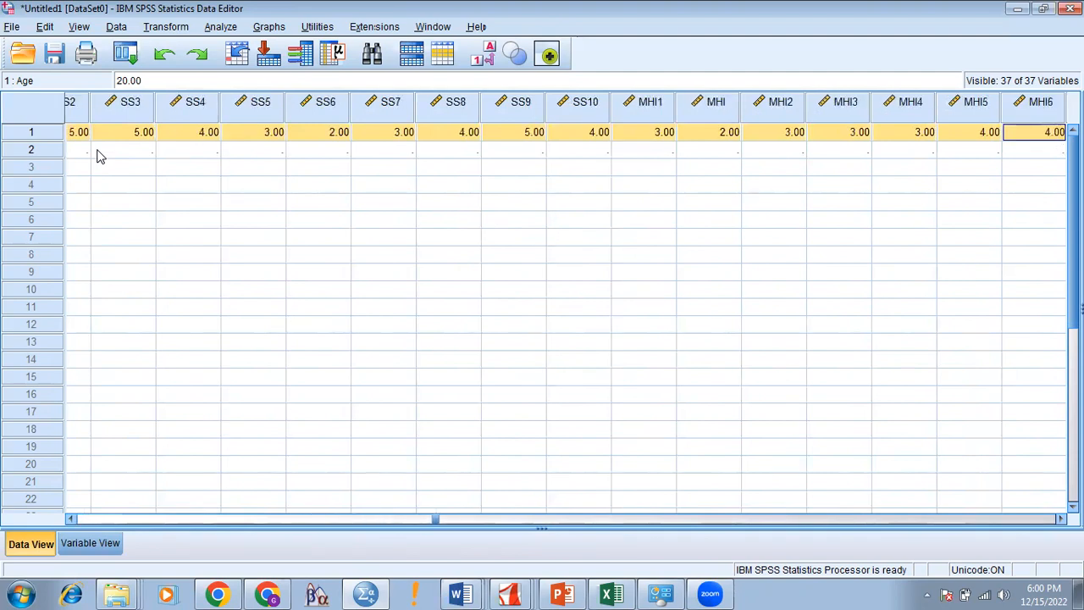
key("Left")
key("Left")
key("Left")
key("Left")
key("Left")
key("Left")
key("Left")
key("Left")
key("Left")
key("Left")
key("Left")
key("Left")
key("Left")
key("Left")
key("Left")
key("Left")
key("Left")
key("Left")
key("Left")
key("Left")
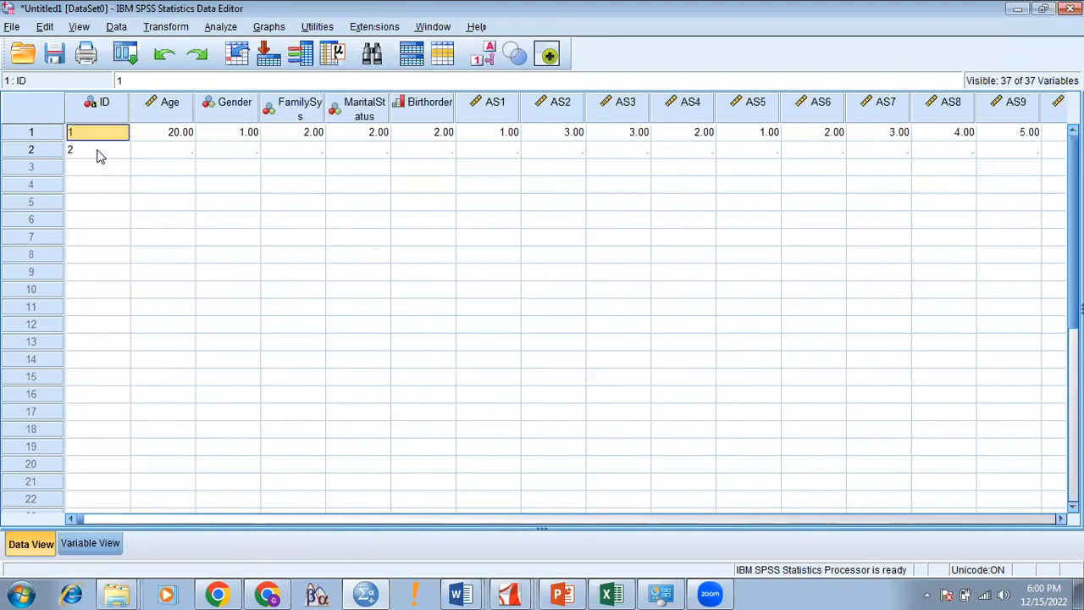
key("Return")
Step: Continue the ID column with values 3, 4, 5 and 6
key("Return")
type("3")
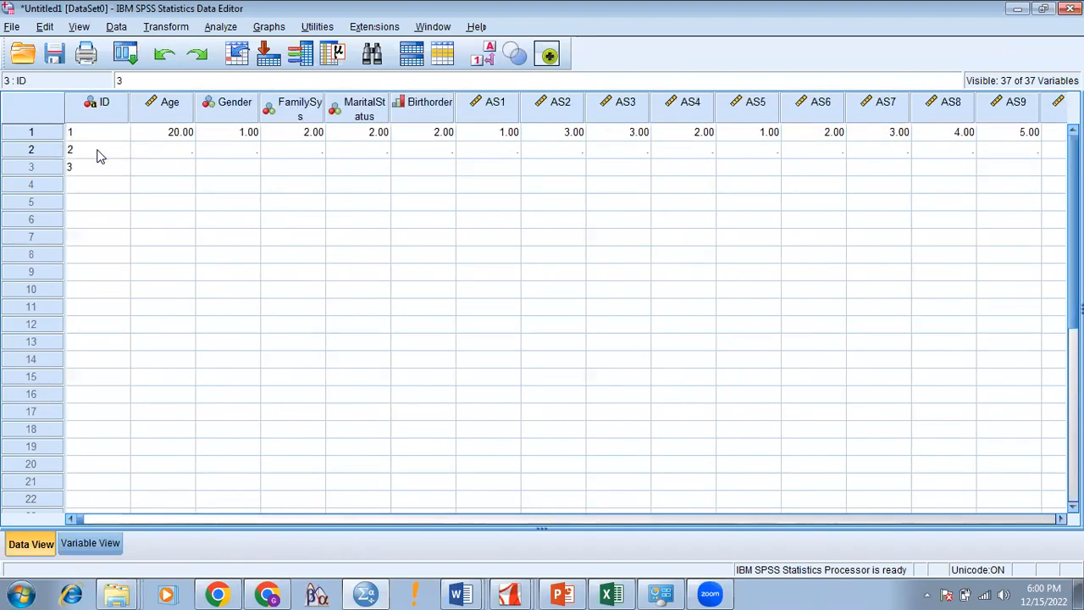
key("Return")
type("4")
key("Return")
type("5")
key("Return")
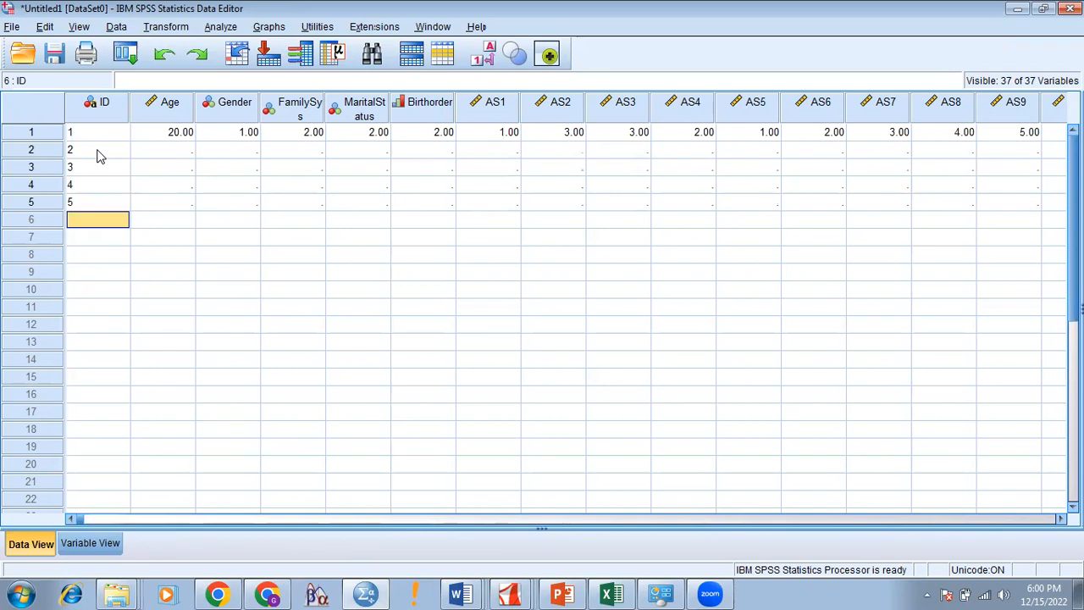
type("6")
key("Return")
key("Up")
Step: Leave case 4 in place and fill the remaining IDs 7, 8, 9 and 10
left_click(37, 187)
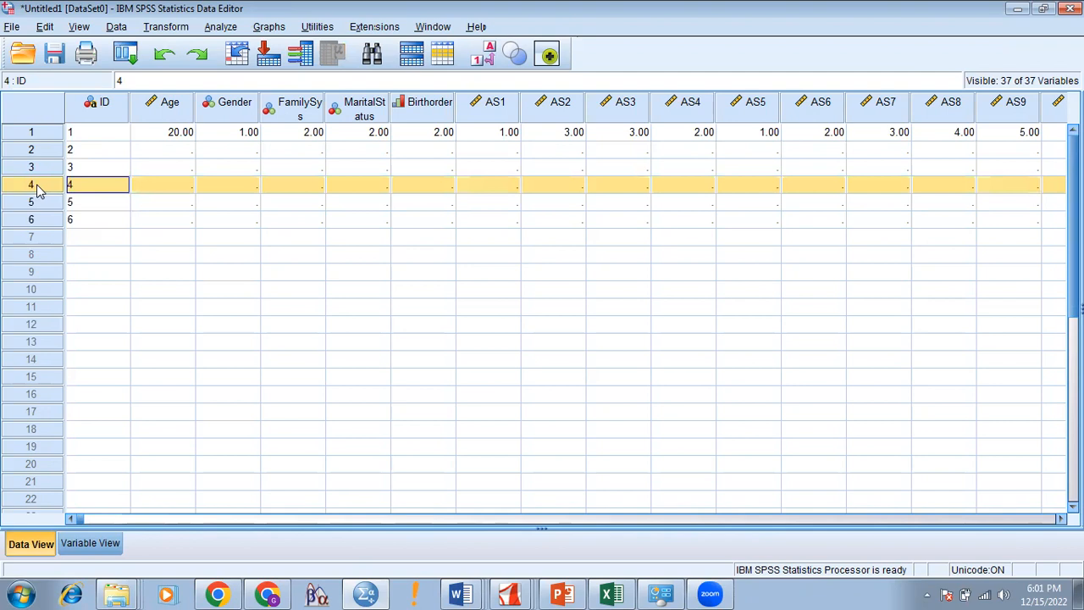
right_click(37, 192)
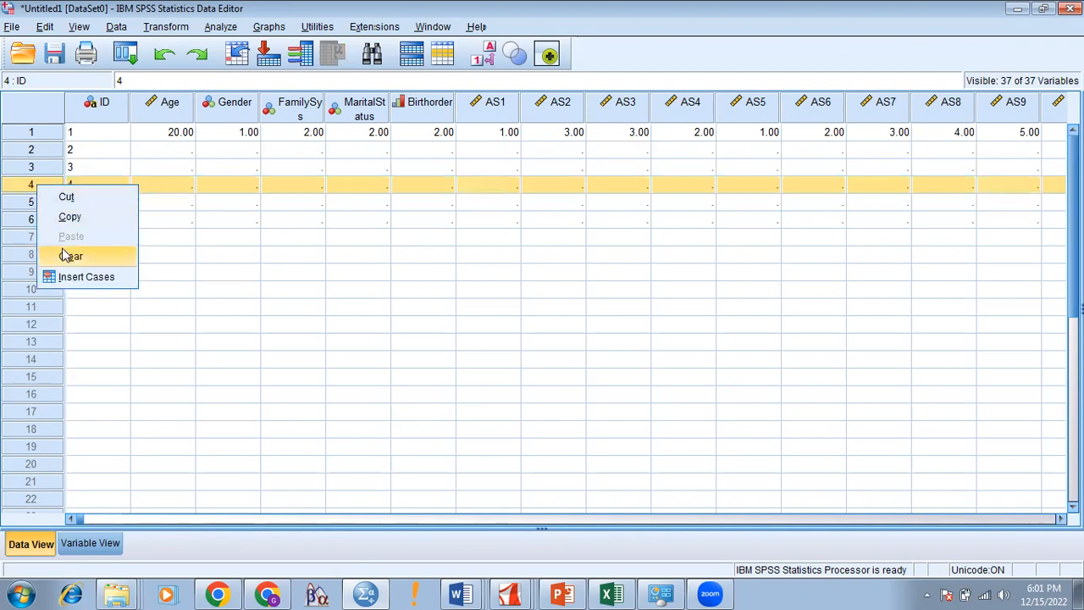
left_click(97, 346)
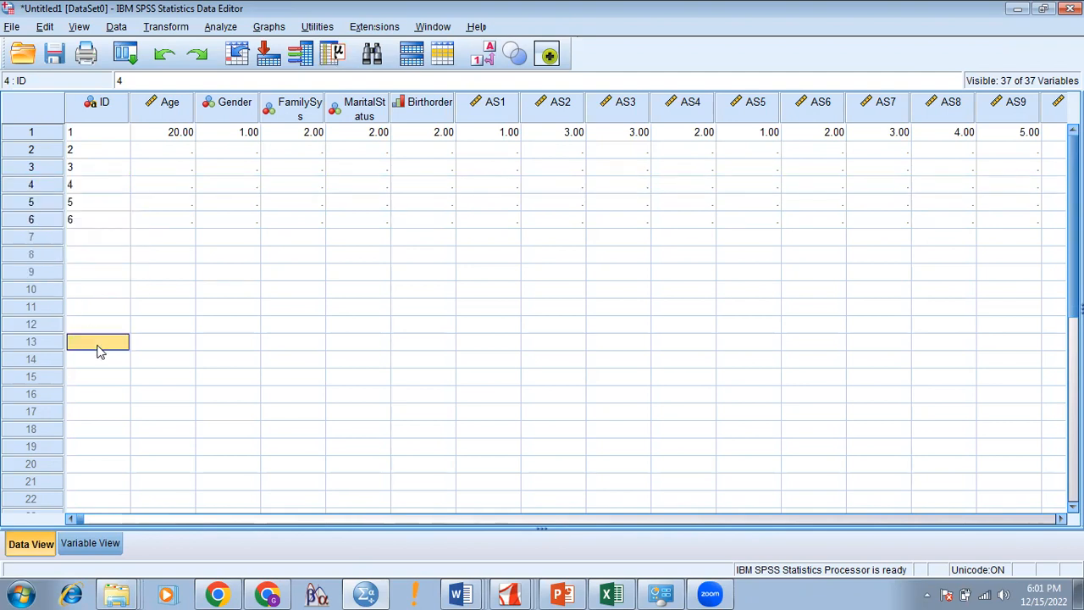
key("Up")
key("Up")
key("Up")
key("Up")
key("Up")
key("Up")
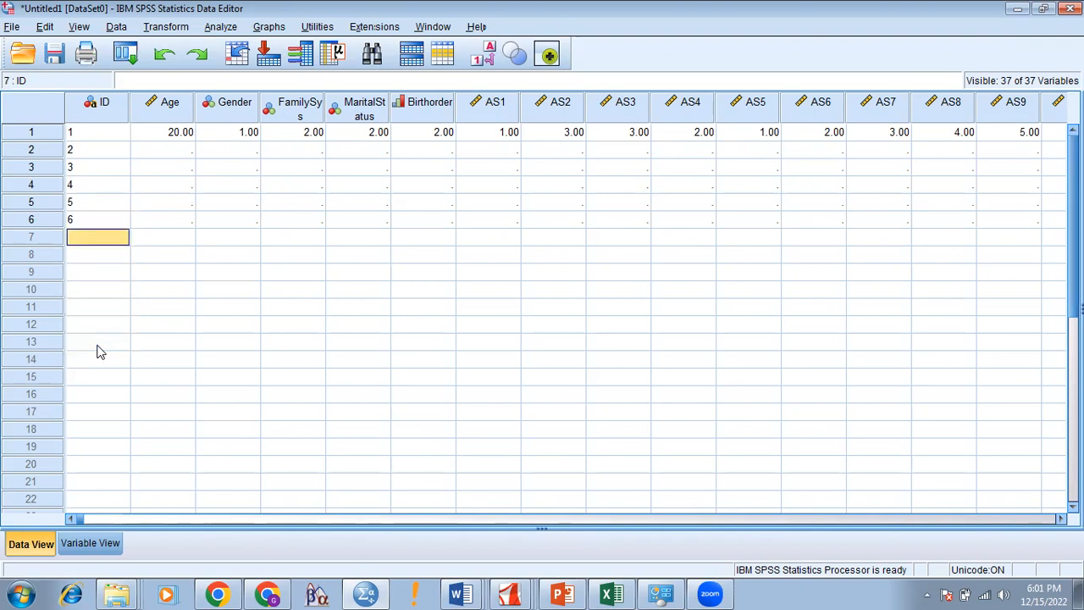
type("7")
key("Return")
type("8")
key("Return")
type("9")
key("Return")
type("10")
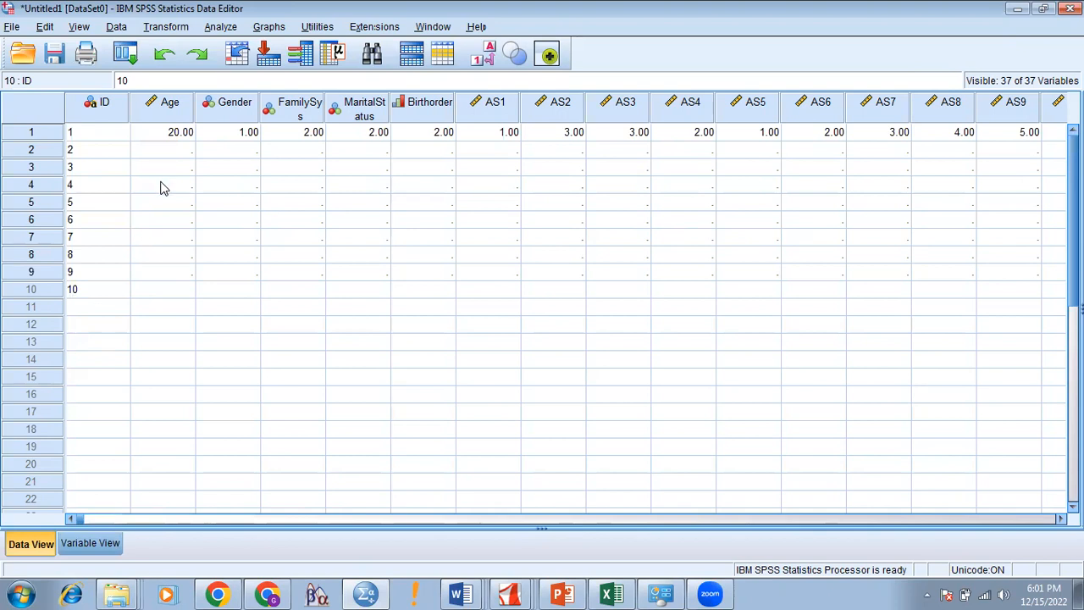
Step: Select the Age cells of cases 2 through 10, then select the whole row-4 case
left_click(162, 187)
left_click(177, 153)
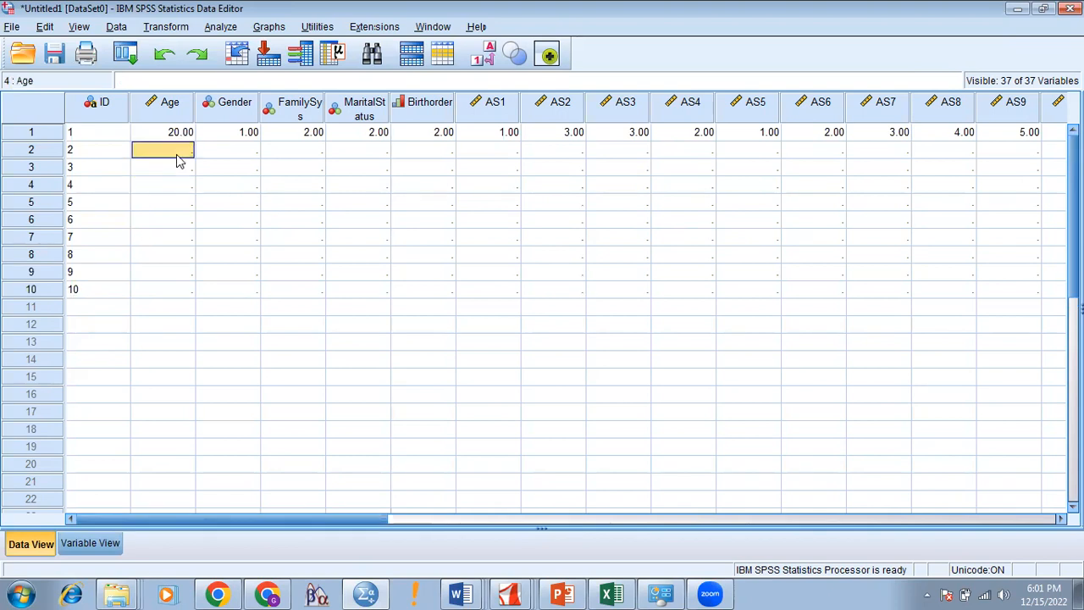
key("shift+Down")
key("shift+Down")
key("shift+Down")
key("shift+Down")
key("shift+Down")
key("shift+Down")
key("shift+Down")
key("shift+Down")
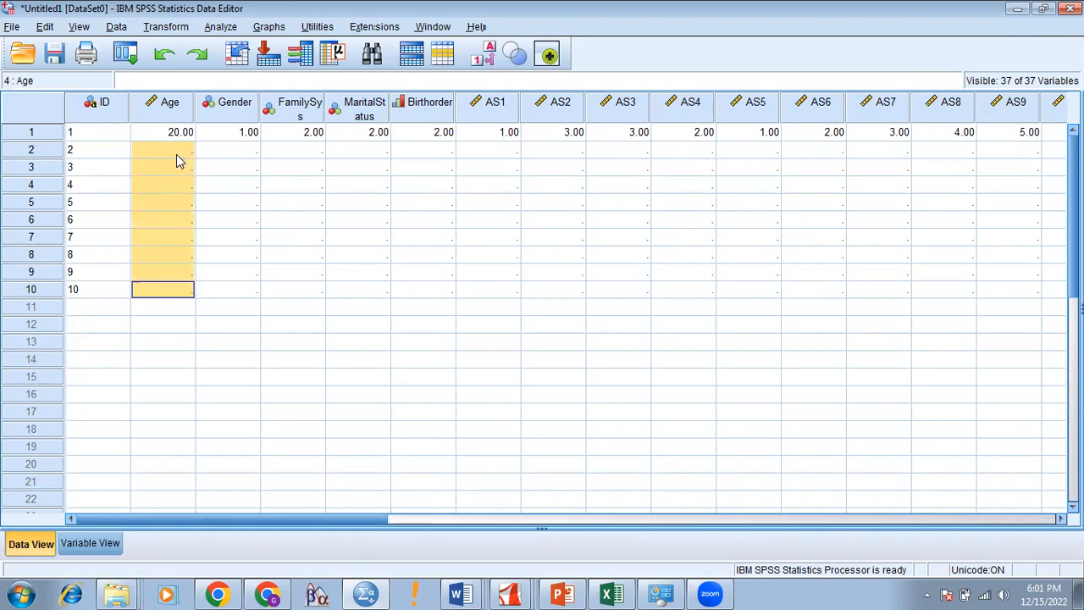
left_click(188, 241)
left_click(36, 183)
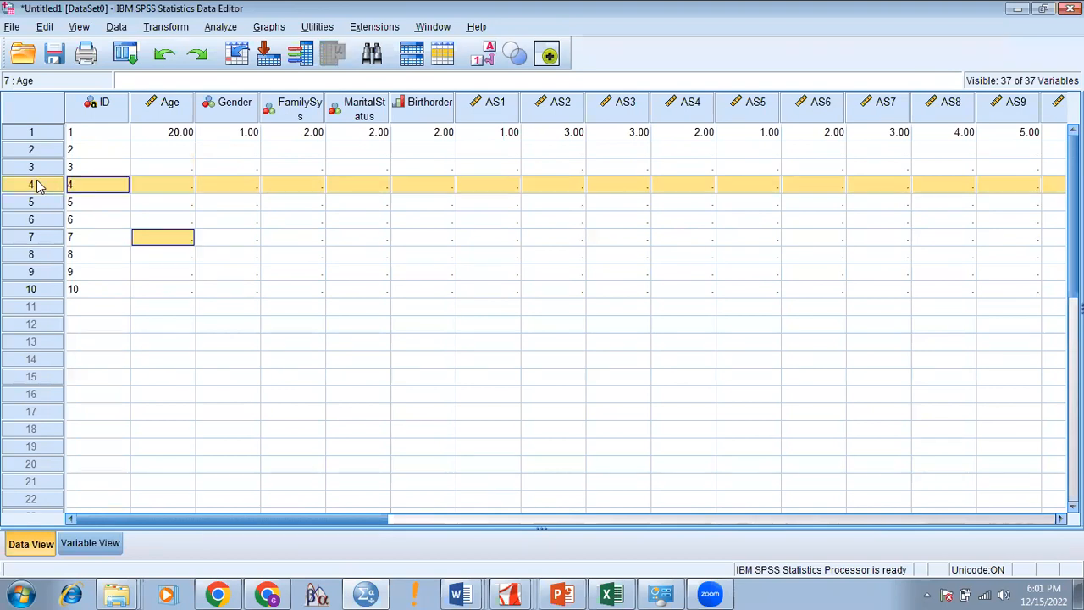
Step: Clear the row-4 case first, then the row-2 case, leaving IDs 1, 3, 5–10
right_click(37, 185)
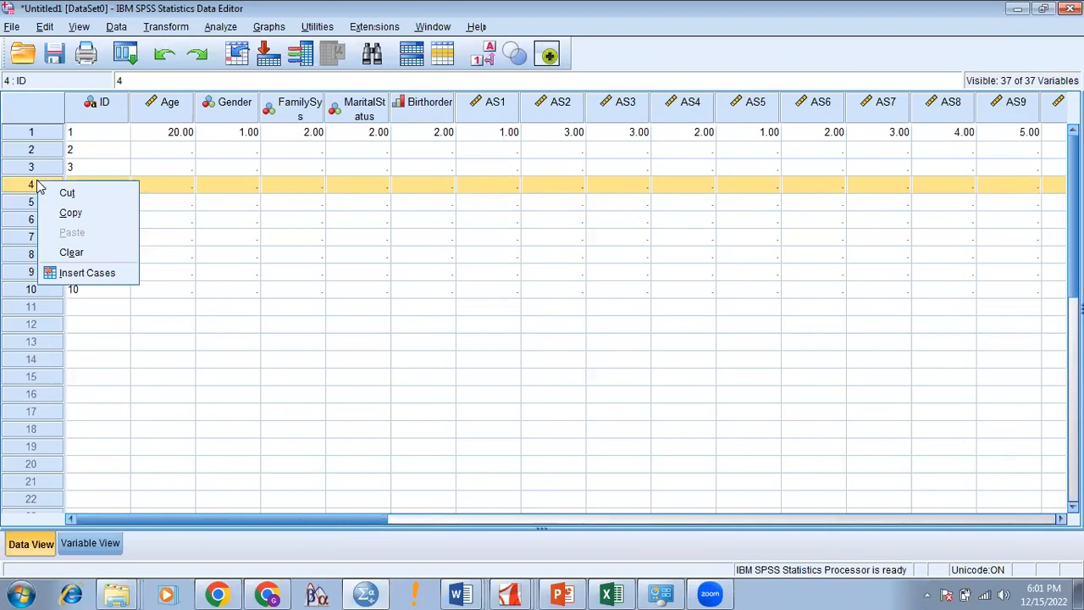
left_click(54, 253)
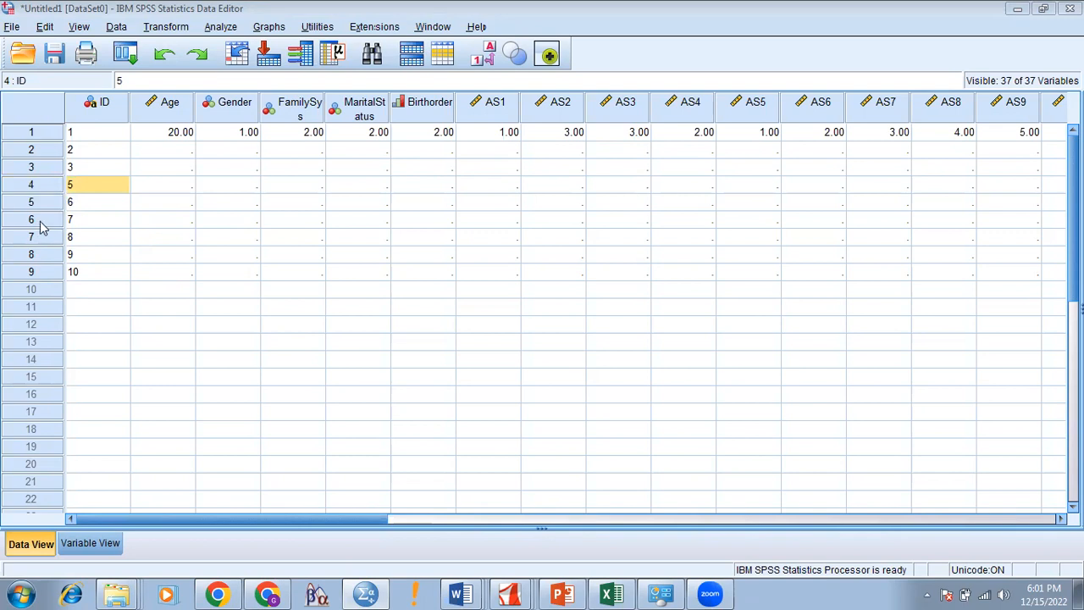
left_click(44, 150)
right_click(45, 151)
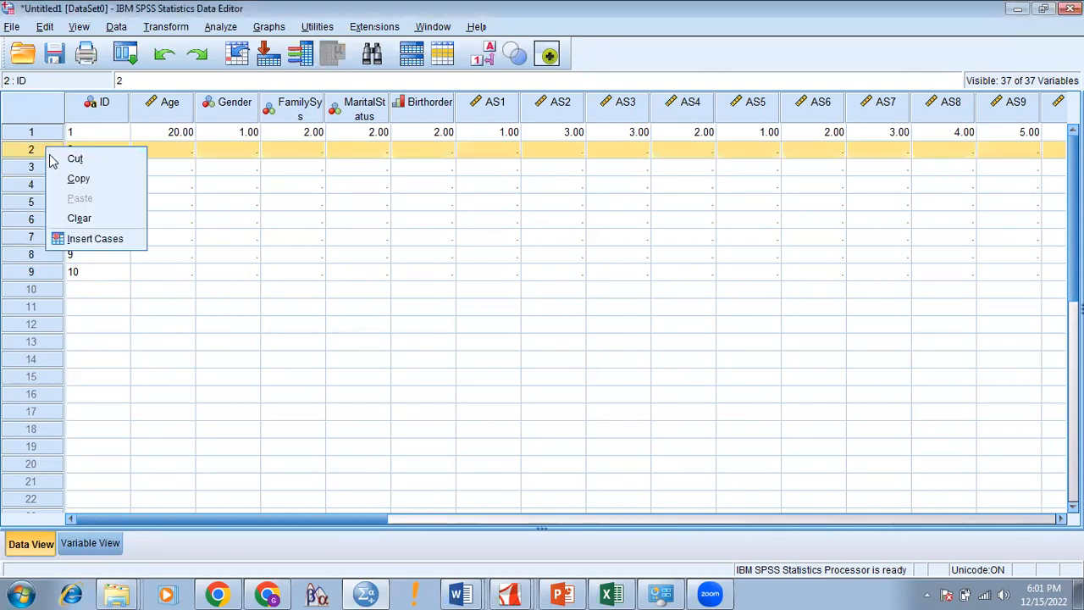
left_click(78, 219)
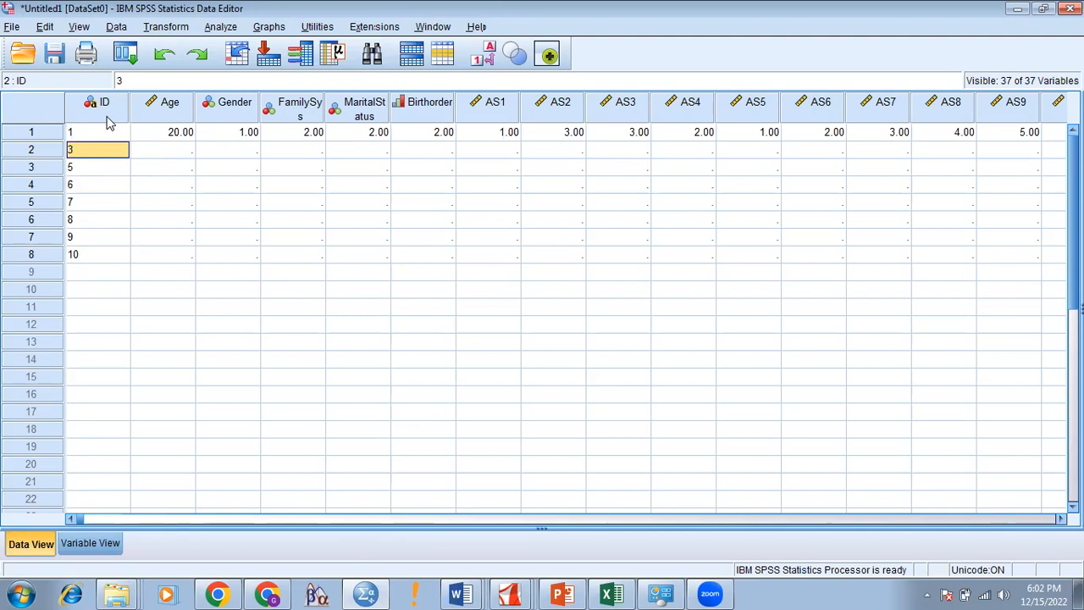
key("Down")
key("Down")
key("Down")
key("Down")
key("Down")
key("Down")
key("Up")
key("Up")
key("Up")
key("Up")
key("Up")
key("Up")
key("Up")
key("Right")
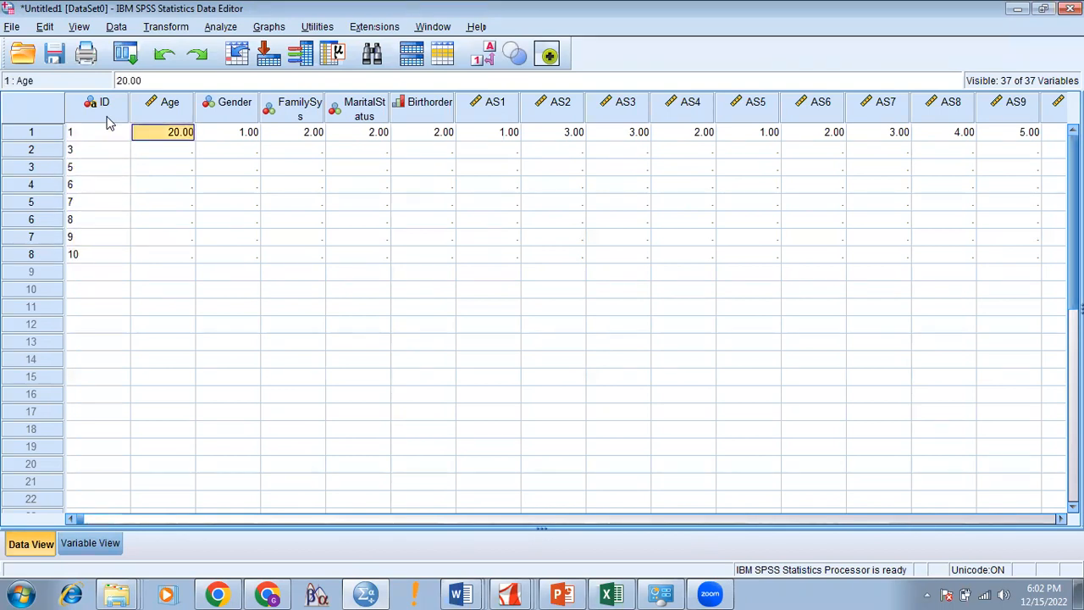
key("Right")
key("Right")
key("Right")
key("Right")
key("Right")
key("Right")
key("Right")
key("Right")
key("Right")
key("Right")
key("Right")
key("Right")
key("Right")
key("Right")
key("Right")
key("Right")
key("Right")
key("Right")
key("Right")
key("Right")
key("Right")
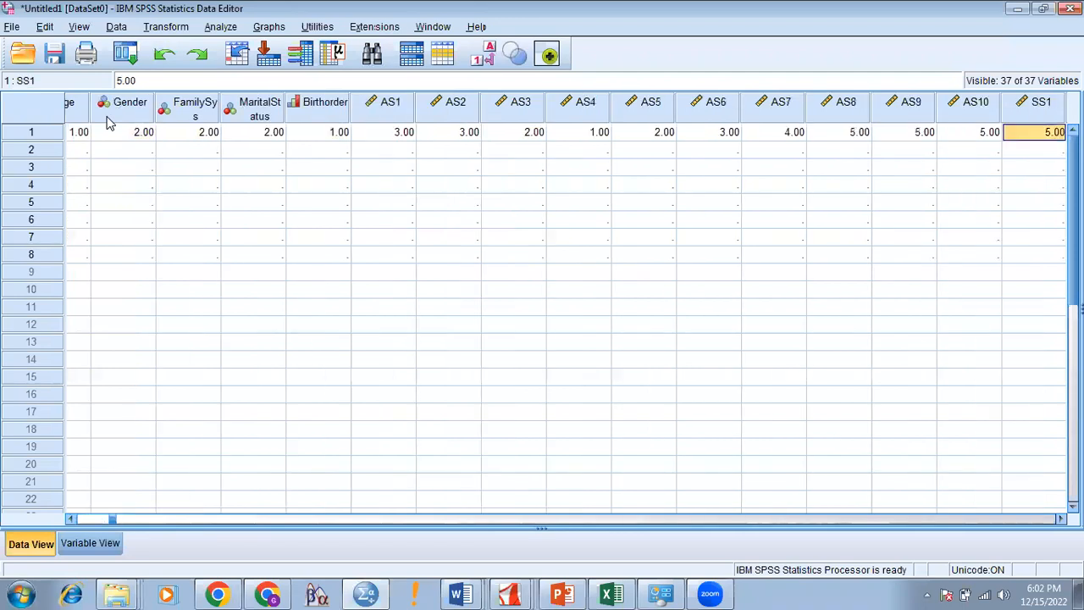
key("Home")
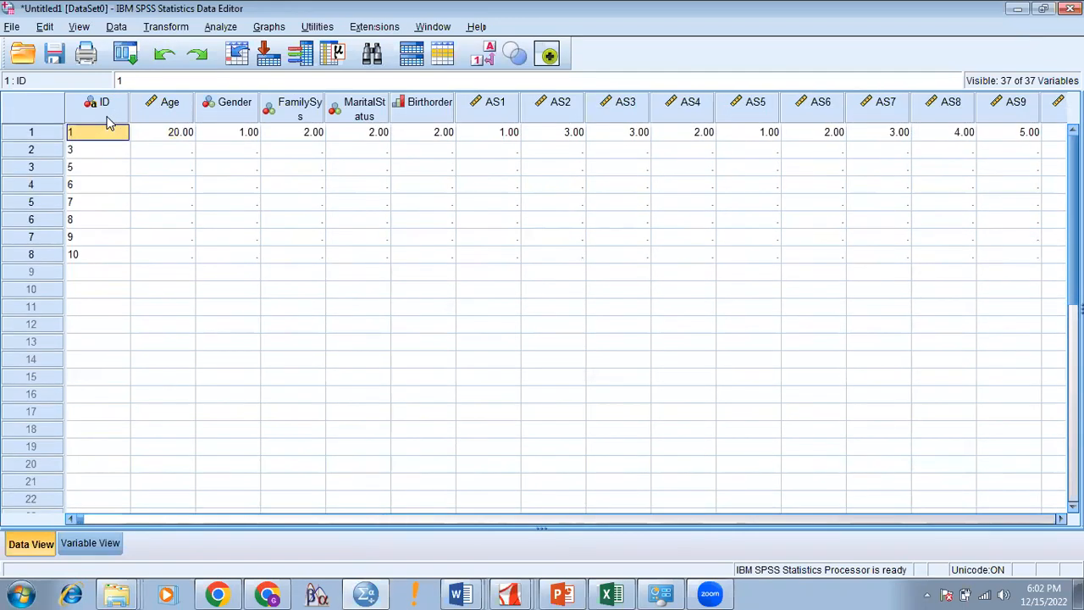
key("Down")
key("Down")
key("Down")
key("Down")
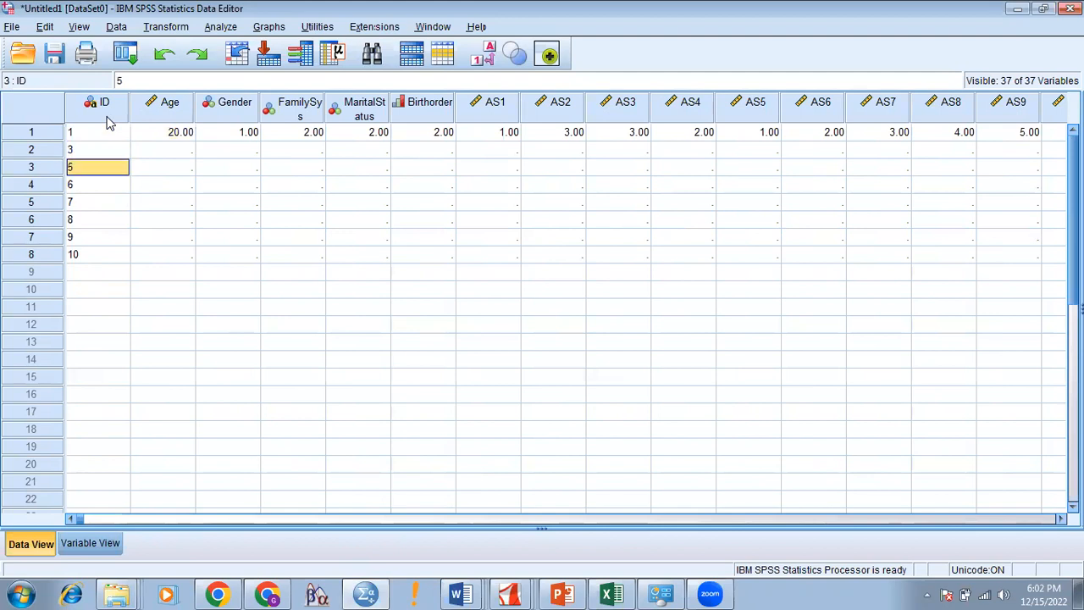
key("Up")
key("Up")
key("Up")
key("Up")
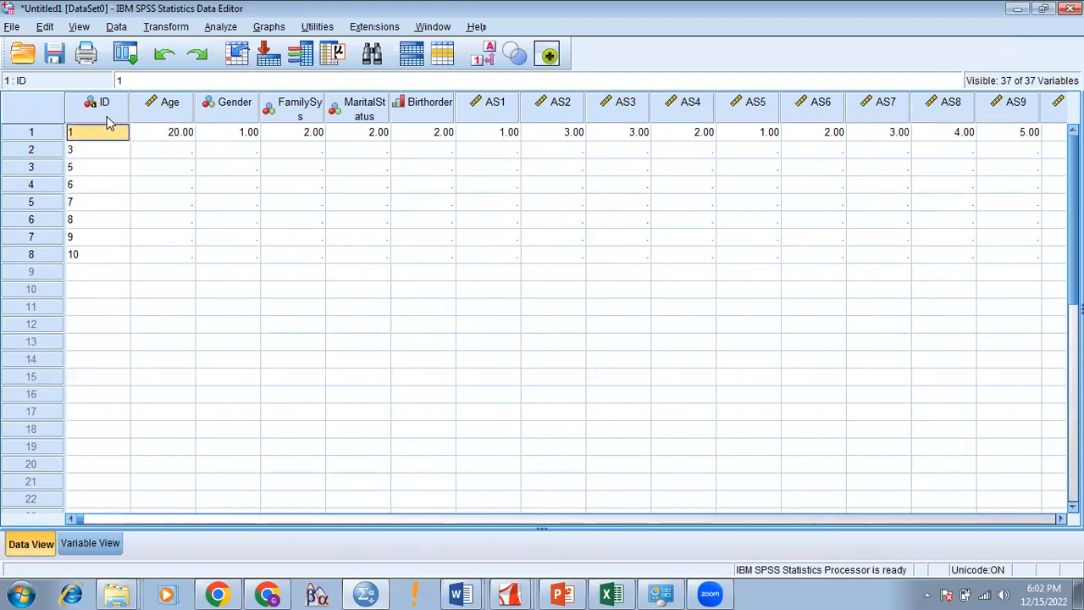
key("Down")
key("Down")
key("Down")
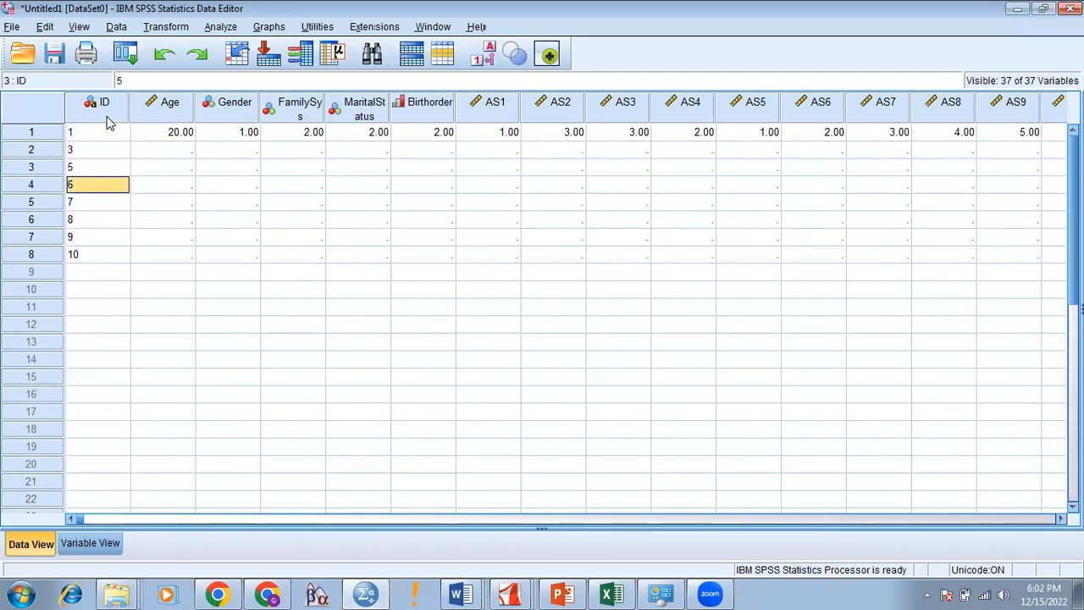
left_click(311, 8)
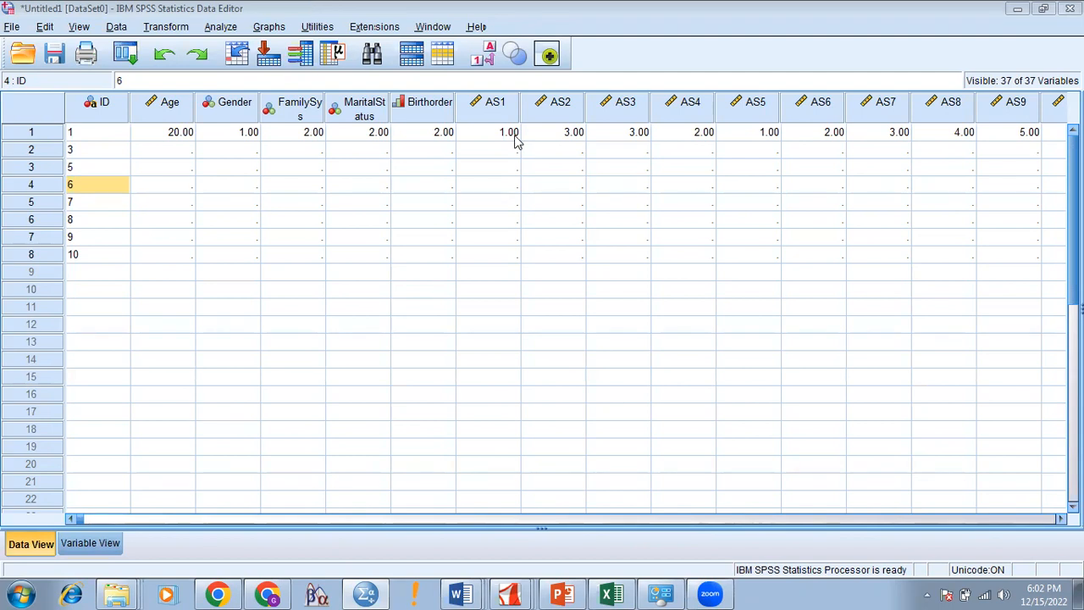
left_click(88, 136)
key("shift+Right")
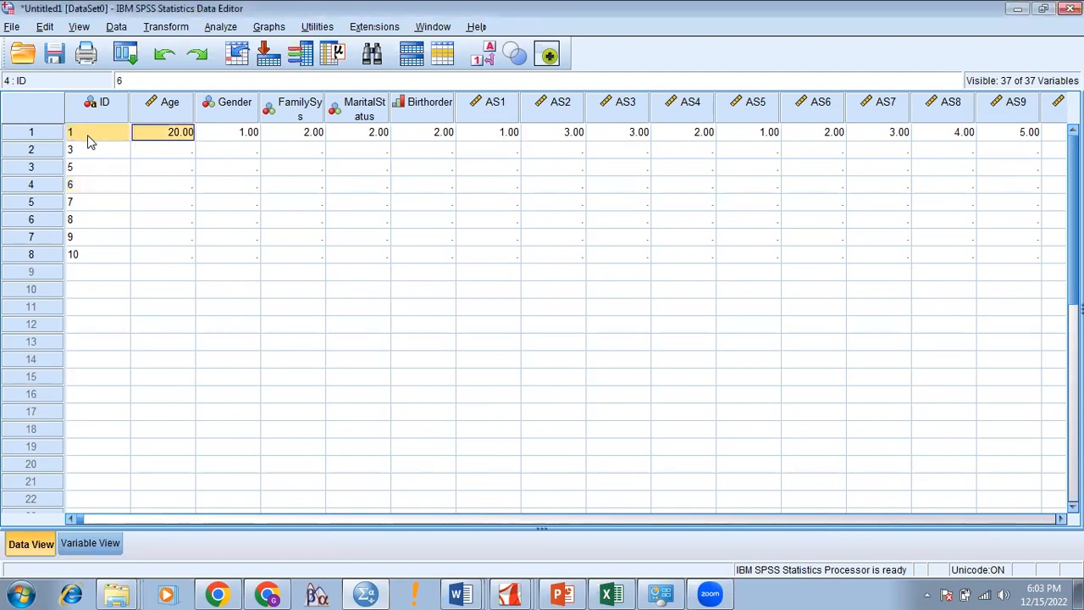
key("ctrl+shift+Right")
key("shift+Right")
key("shift+Right")
key("shift+Right")
key("shift+Right")
key("shift+Right")
key("shift+Right")
key("shift+Right")
key("shift+Right")
key("shift+Right")
key("shift+Right")
key("shift+Right")
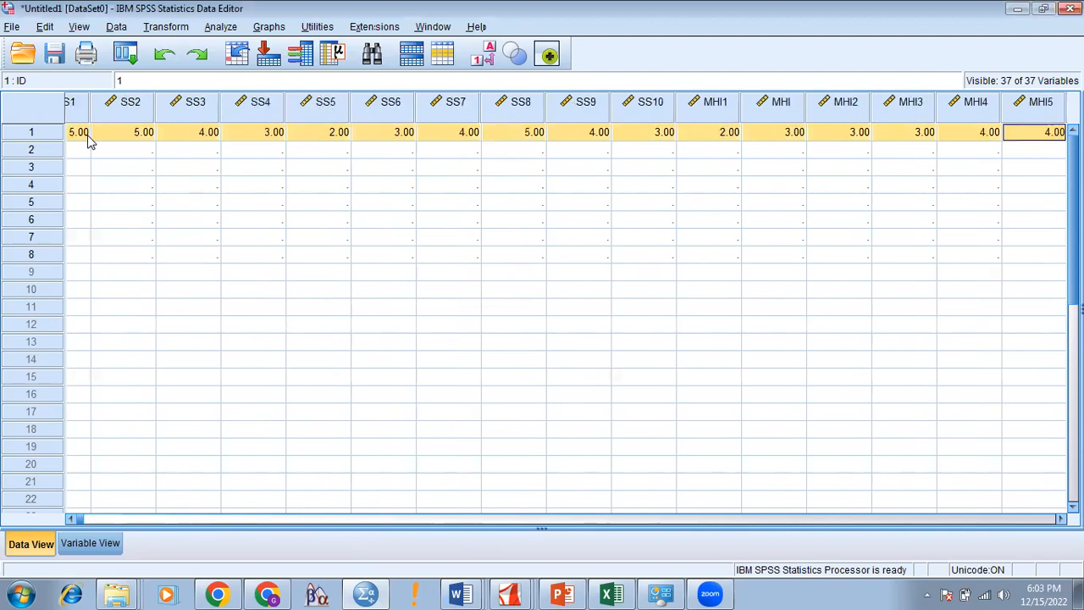
key("shift+Left")
key("shift+Left")
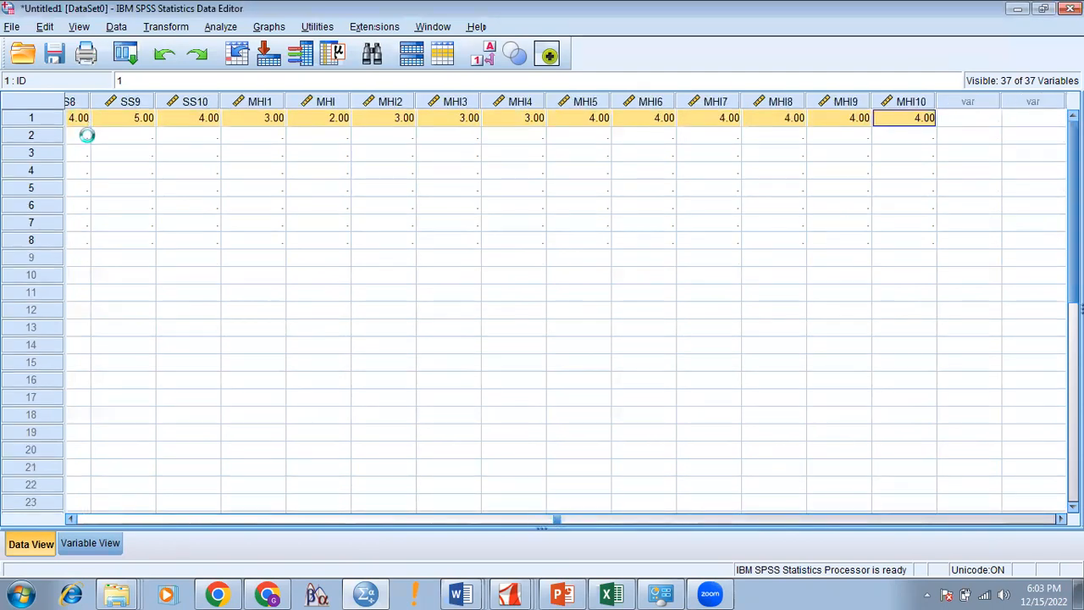
left_click(55, 142)
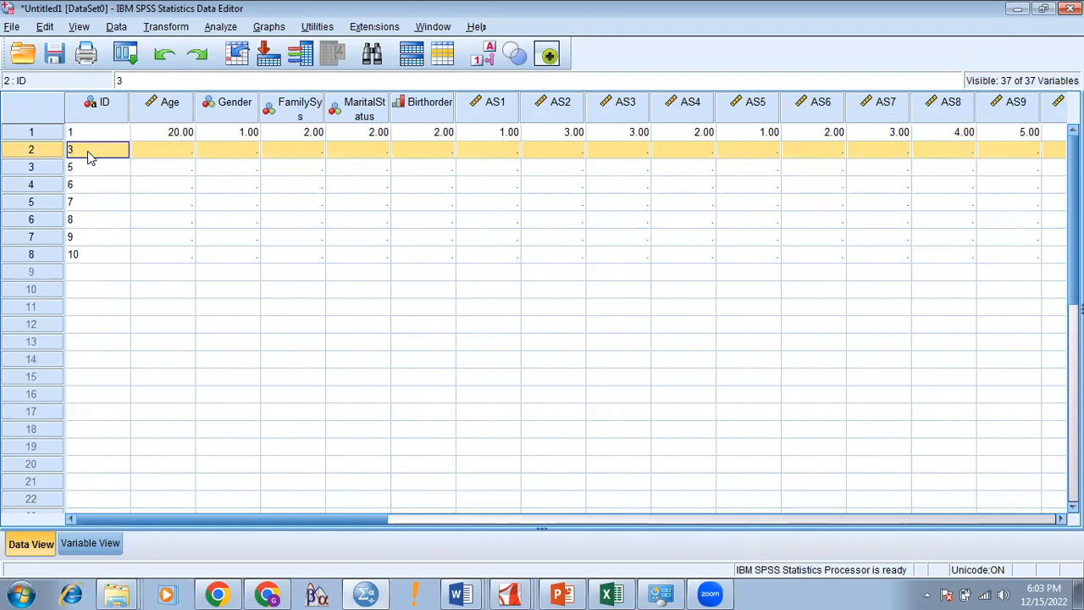
Step: Select case 3's empty cells from Age across the row as the paste target
left_click(91, 158)
left_click(169, 156)
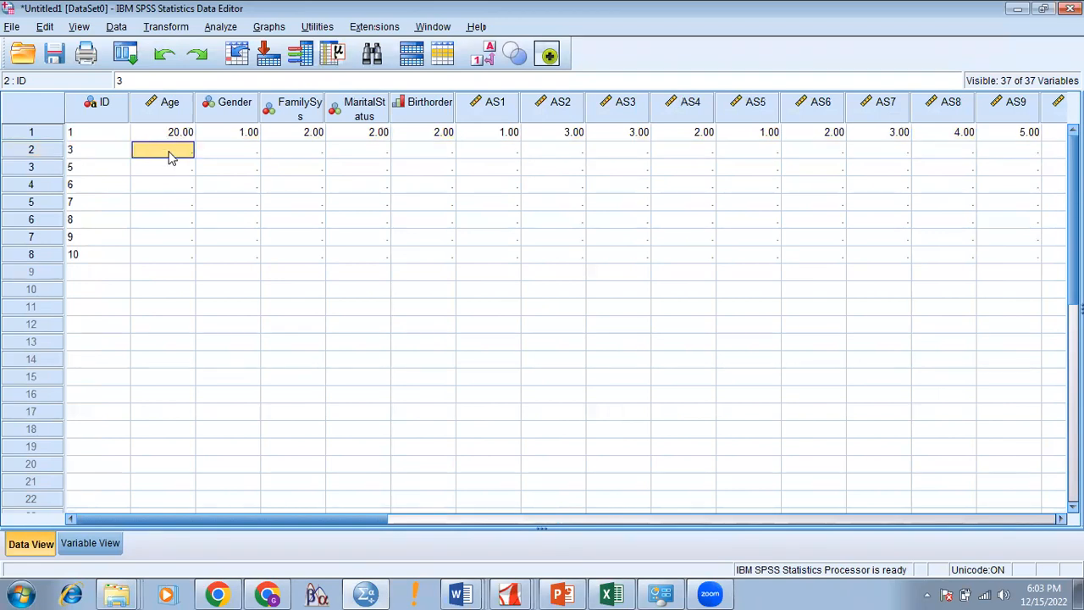
key("shift+Right")
key("shift+Right")
key("shift+Right")
key("shift+Right")
key("shift+Right")
key("shift+Right")
key("shift+Right")
key("shift+Right")
key("shift+Right")
key("shift+Right")
key("shift+Right")
key("shift+Right")
key("shift+Right")
key("shift+Right")
key("shift+Right")
key("shift+Right")
key("shift+Right")
key("shift+Right")
key("shift+Right")
key("shift+Right")
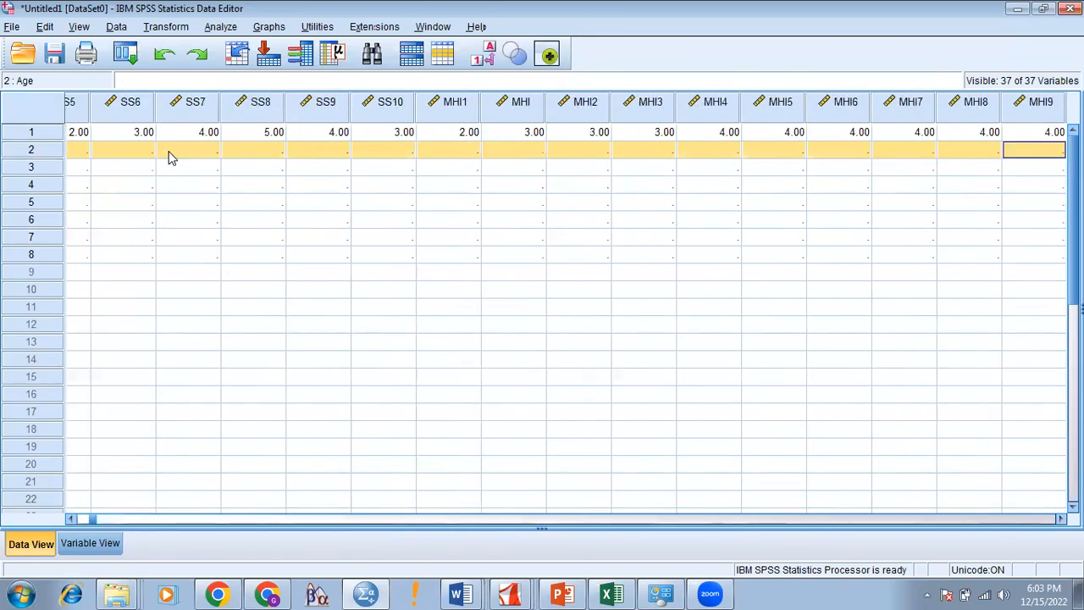
key("shift+Left")
key("shift+Left")
key("shift+Left")
key("shift+Left")
key("shift+Left")
key("shift+Left")
key("shift+Left")
key("shift+Left")
key("shift+Left")
key("shift+Left")
key("shift+Left")
key("shift+Left")
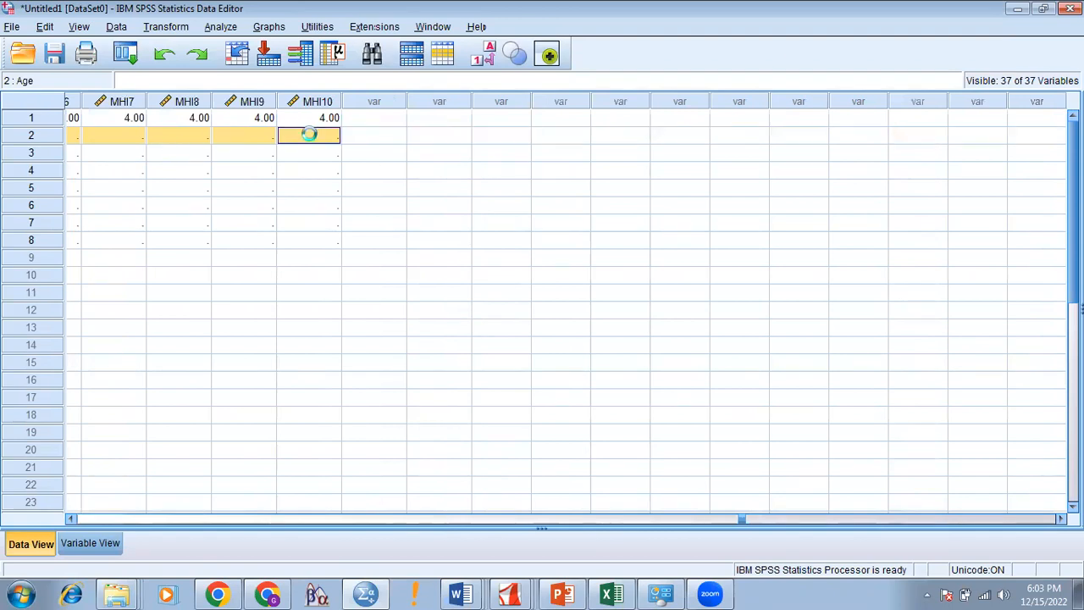
Step: Copy the first two cases' values from Age through MHI10
key("shift+Up")
key("shift+Left")
key("shift+Left")
key("shift+Left")
key("shift+Left")
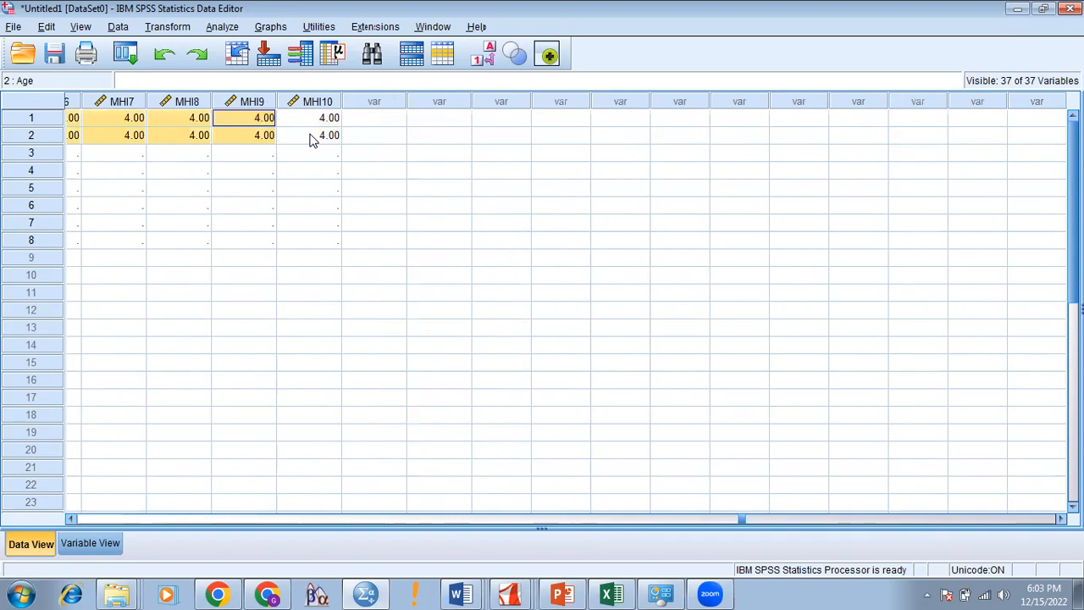
key("Left")
key("Left")
key("Left")
key("Left")
key("Left")
key("Left")
key("Left")
key("Left")
key("Left")
key("Left")
key("Left")
key("Left")
key("Left")
key("Left")
key("Left")
key("Left")
key("Left")
key("Left")
key("Left")
key("Left")
key("Left")
key("Left")
key("Left")
key("Left")
key("Left")
key("Left")
key("Left")
key("Left")
key("Left")
key("Left")
key("shift+Down")
key("shift+Right")
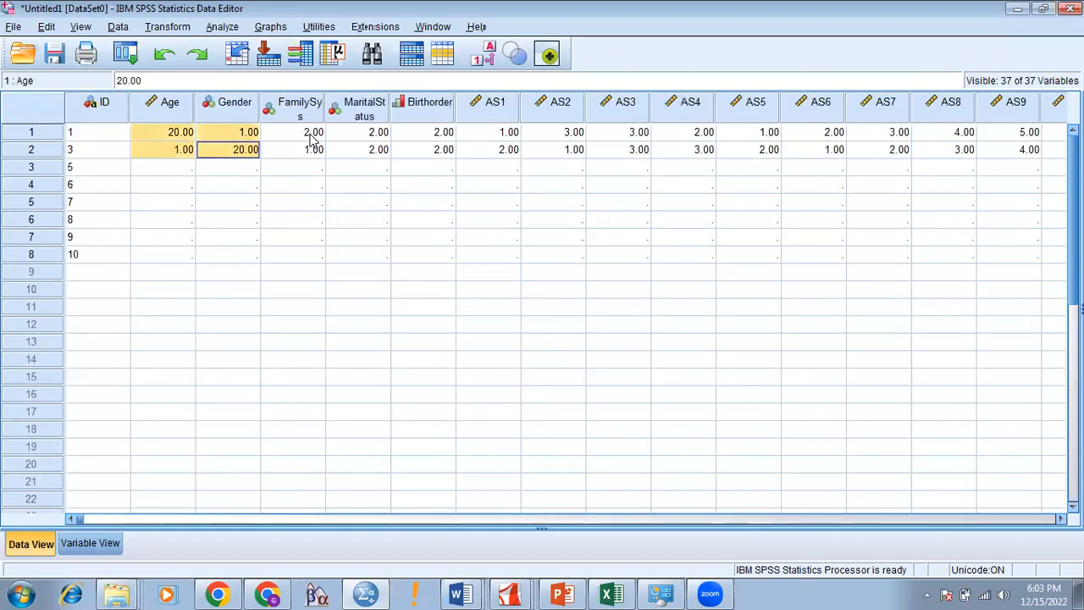
key("shift+Right")
key("shift+Right")
key("shift+Right")
key("shift+Right")
key("shift+Right")
key("shift+Right")
key("shift+Right")
key("shift+Right")
key("shift+Right")
key("shift+Right")
key("shift+Right")
key("shift+Right")
key("shift+Right")
key("shift+Right")
key("shift+Right")
key("shift+Right")
key("shift+Right")
key("shift+Right")
key("shift+Right")
key("shift+Right")
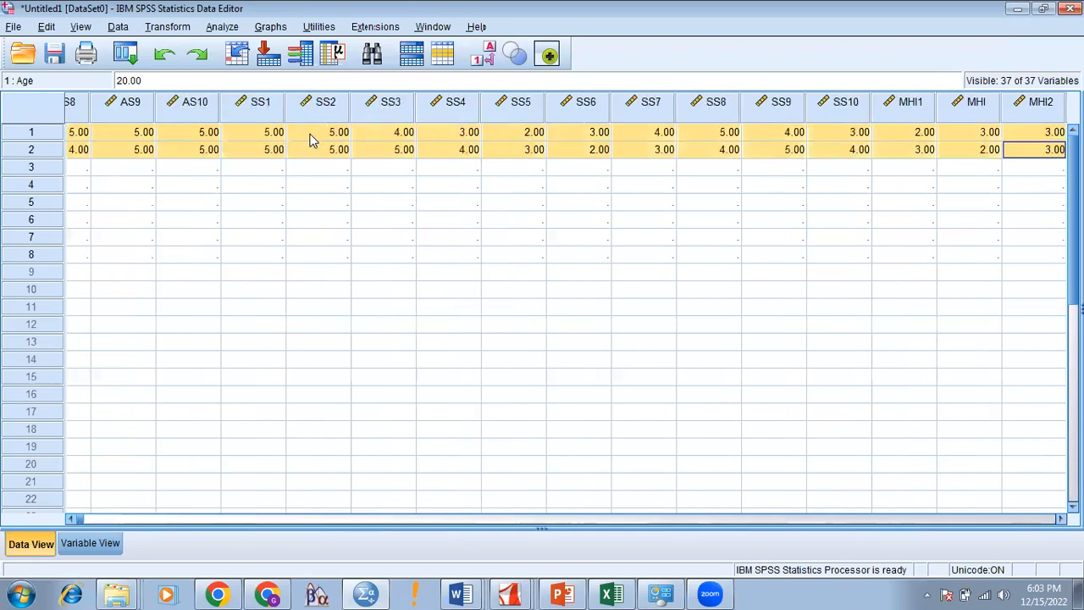
key("shift+Left")
key("shift+Left")
key("shift+Left")
key("shift+Left")
key("shift+Left")
key("shift+Left")
key("shift+Left")
key("shift+Left")
key("shift+Left")
key("shift+Left")
key("shift+Left")
key("ctrl+c")
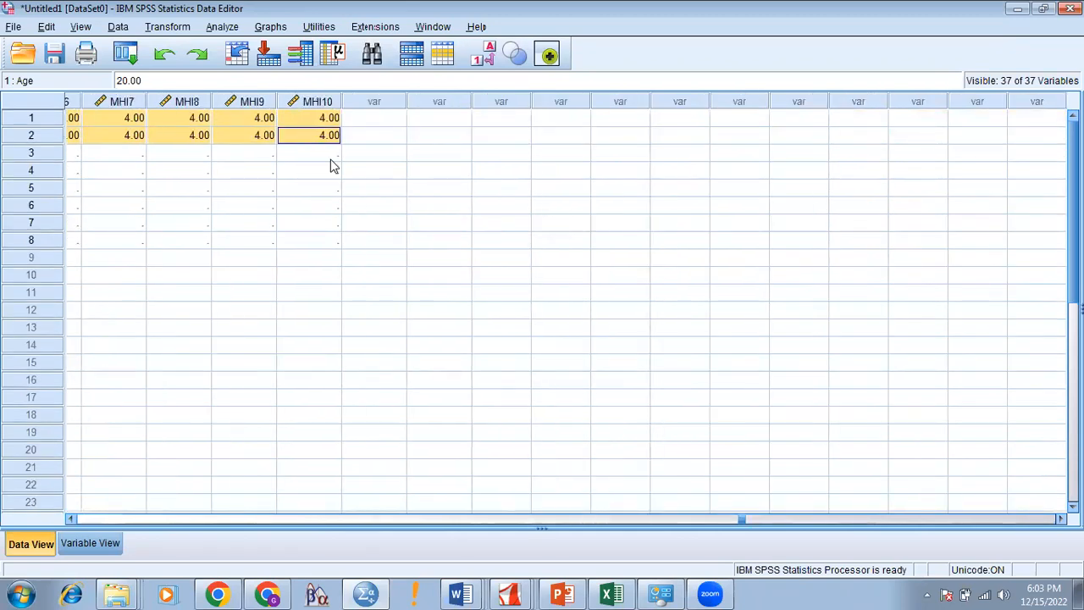
left_click(330, 159)
Step: Select the empty cells of cases 5 and 6, keeping the ID column out
key("shift+Down")
key("shift+Down")
key("shift+Left")
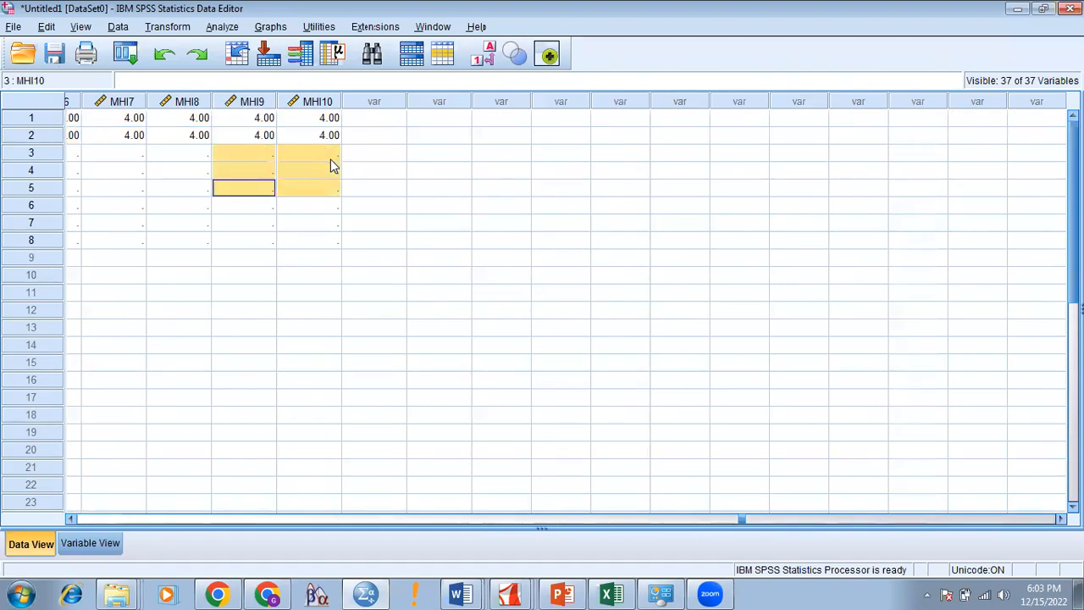
key("shift+Up")
key("shift+Left")
key("shift+Left")
key("shift+Left")
key("shift+Left")
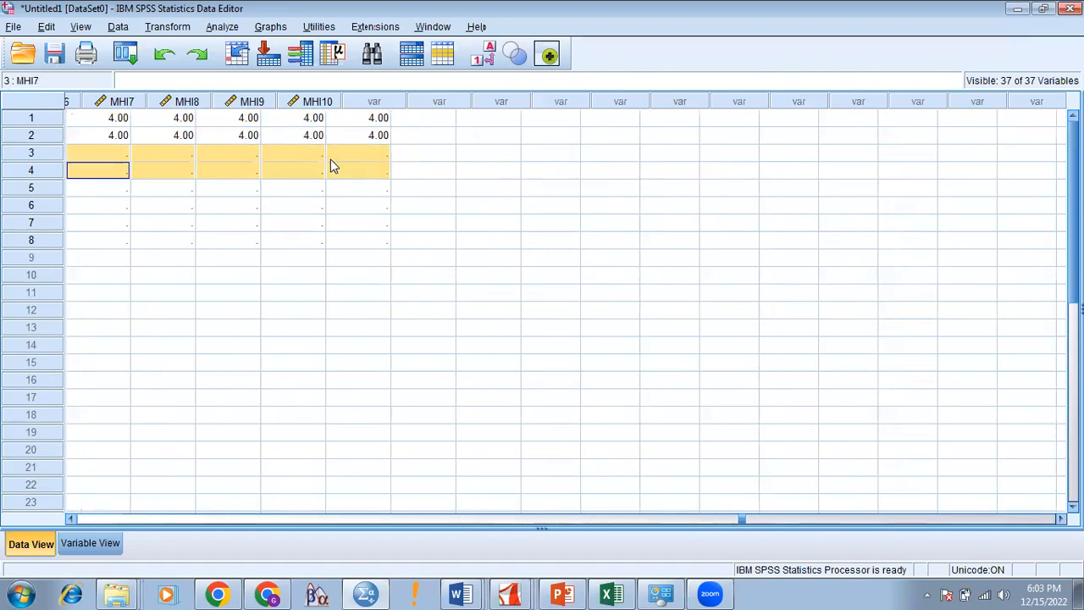
key("ctrl+shift+Left")
key("shift+Right")
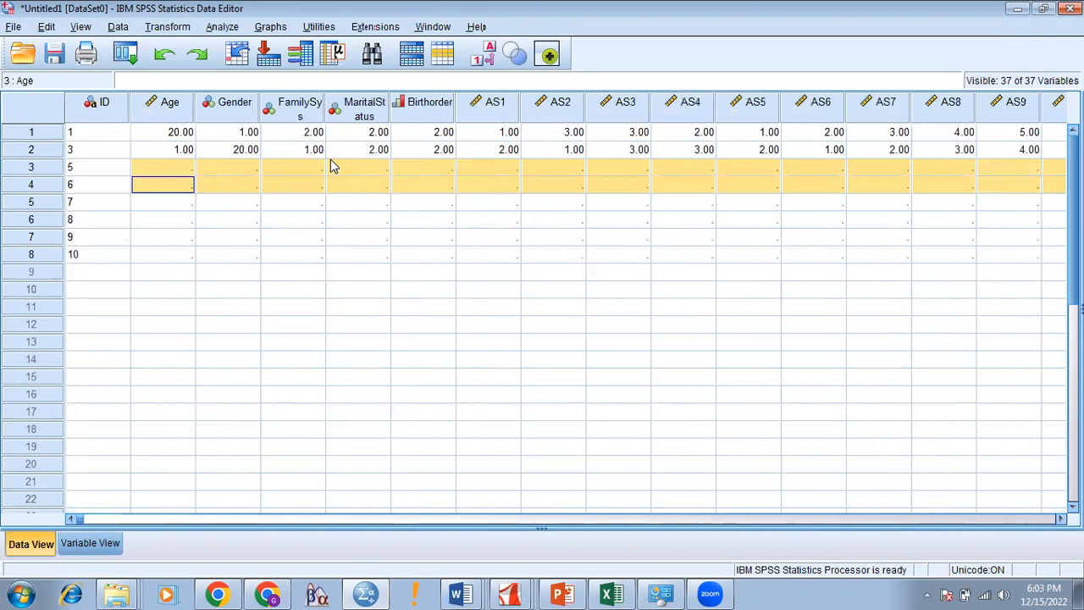
key("ctrl+space")
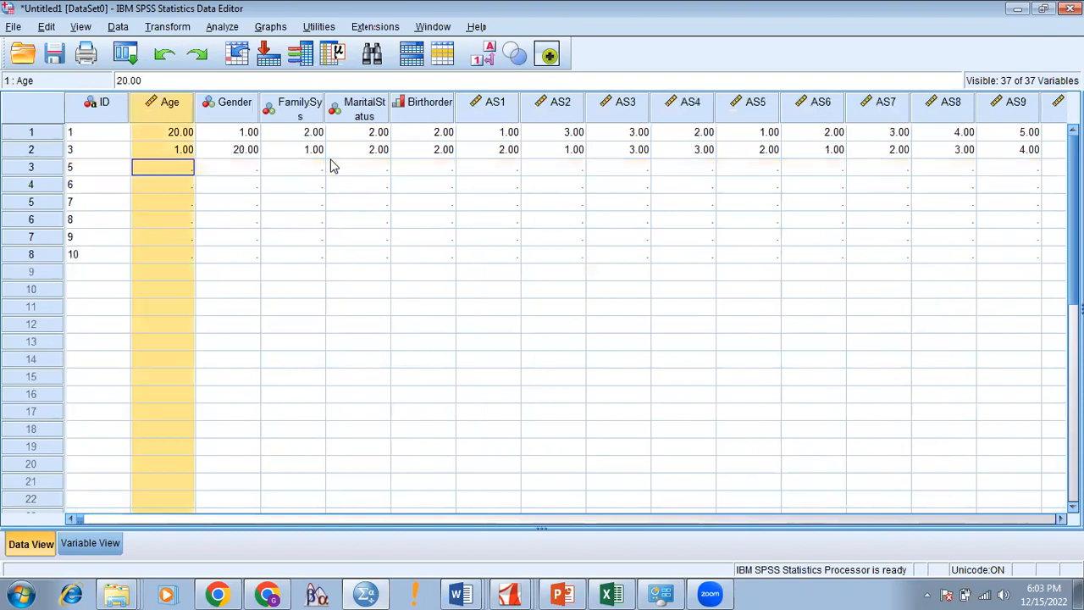
Step: Mark cases 5 and 6 from Age through MHI10 as the paste target
left_click(195, 167)
key("shift+Down")
key("shift+Right")
key("shift+Right")
key("shift+Right")
key("shift+Right")
key("shift+Right")
key("shift+Right")
key("shift+Right")
key("shift+Right")
key("shift+Right")
key("shift+Right")
key("shift+Right")
key("shift+Right")
key("shift+Right")
key("shift+Right")
key("shift+Right")
key("shift+Right")
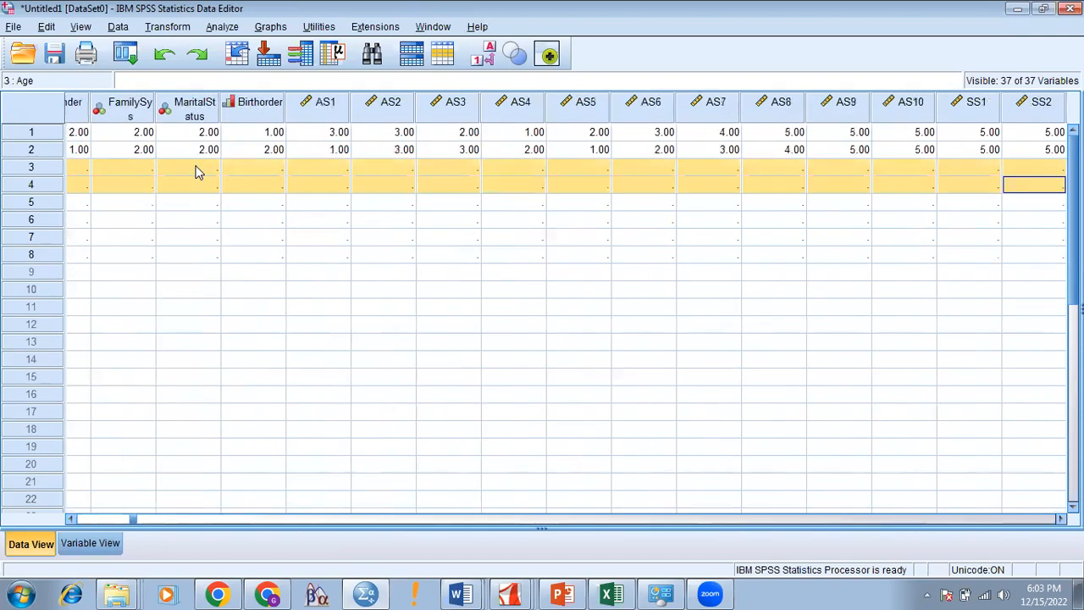
key("shift+Right")
key("shift+Right")
key("shift+Right")
key("shift+Right")
key("shift+Right")
key("shift+Right")
key("shift+Right")
key("shift+Right")
key("shift+Right")
key("shift+Right")
key("shift+Right")
key("shift+Right")
key("shift+Right")
key("shift+Right")
key("shift+Right")
key("shift+Right")
key("shift+Right")
key("shift+Right")
key("shift+Right")
key("shift+Right")
key("shift+Left")
key("shift+Left")
key("shift+Left")
key("shift+Left")
key("shift+Left")
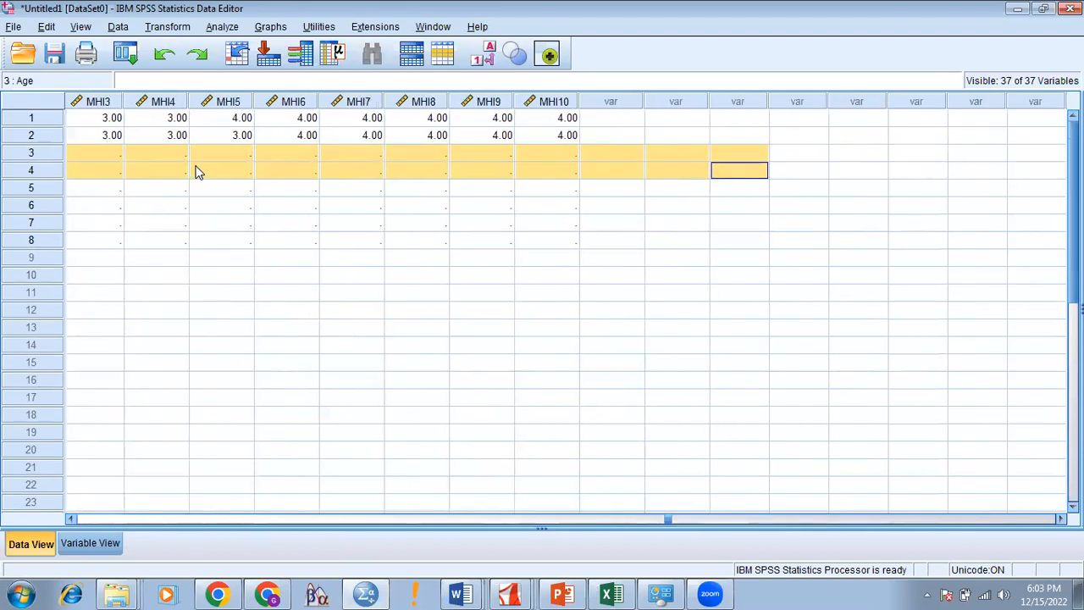
key("shift+Left")
key("shift+Left")
key("shift+Left")
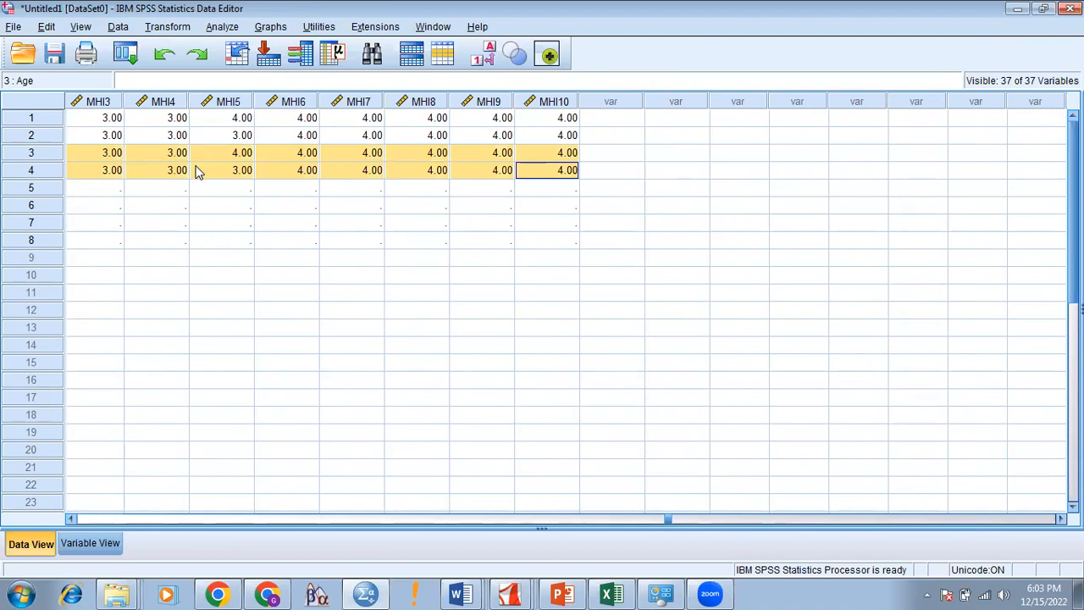
Step: Select Age through MHI10 across the four filled cases for copying
left_click(546, 173)
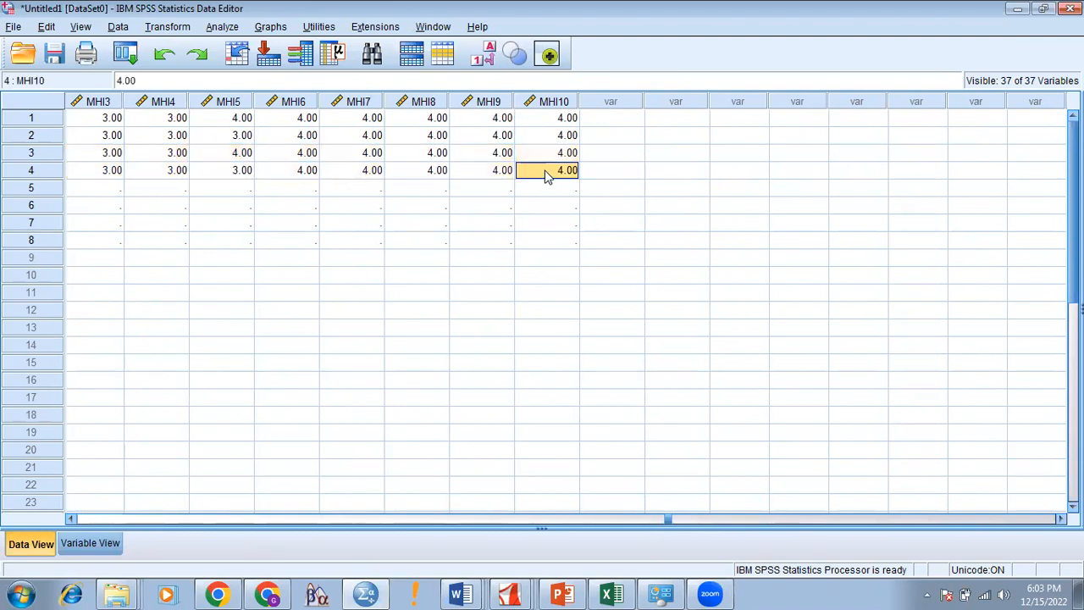
key("shift+Up")
key("shift+Up")
key("shift+Up")
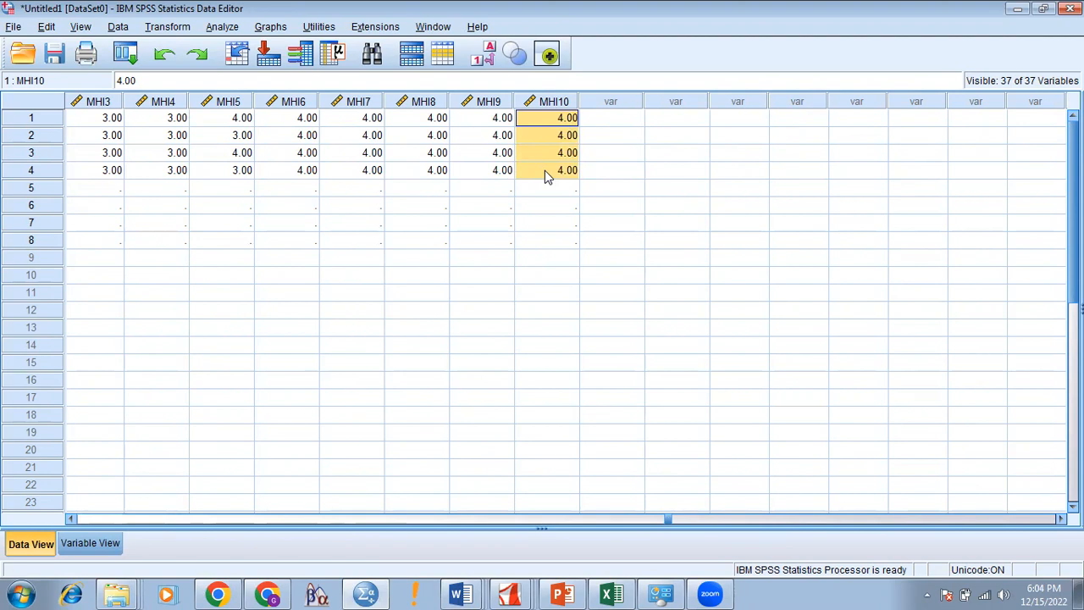
key("shift+Left")
key("shift+Left")
key("shift+Left")
key("shift+Left")
key("shift+Left")
key("shift+Left")
key("shift+Left")
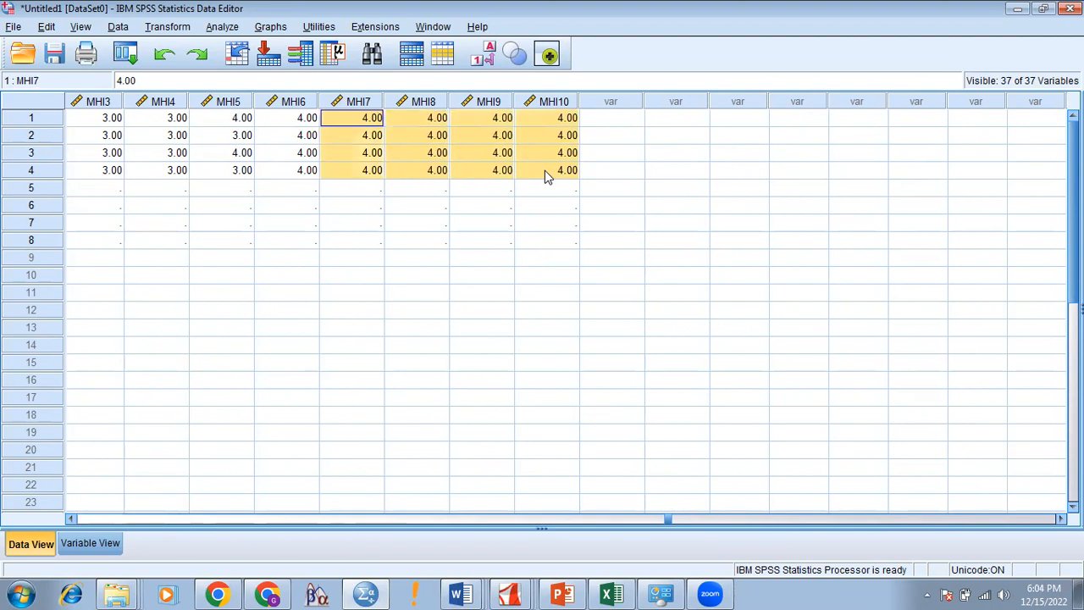
key("shift+Left")
key("shift+Left")
key("shift+Left")
key("shift+Left")
key("shift+Left")
key("shift+Left")
key("shift+Left")
key("shift+Left")
key("shift+Left")
key("shift+Left")
key("shift+Left")
key("shift+Left")
key("shift+Left")
key("shift+Left")
key("shift+Left")
key("shift+Left")
key("shift+Left")
key("shift+Left")
key("shift+Left")
key("shift+Left")
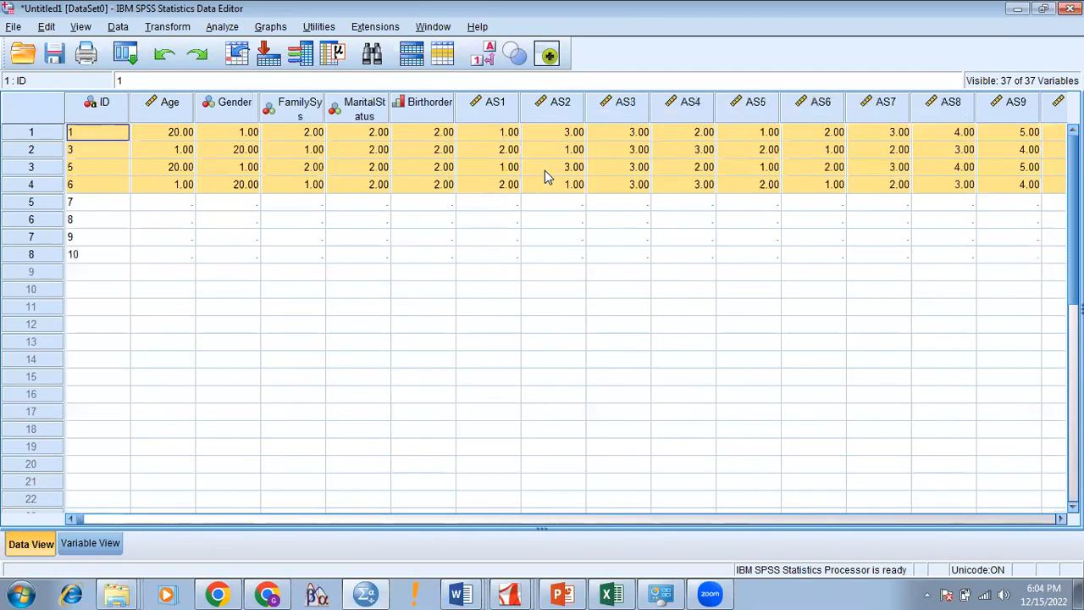
key("shift+Right")
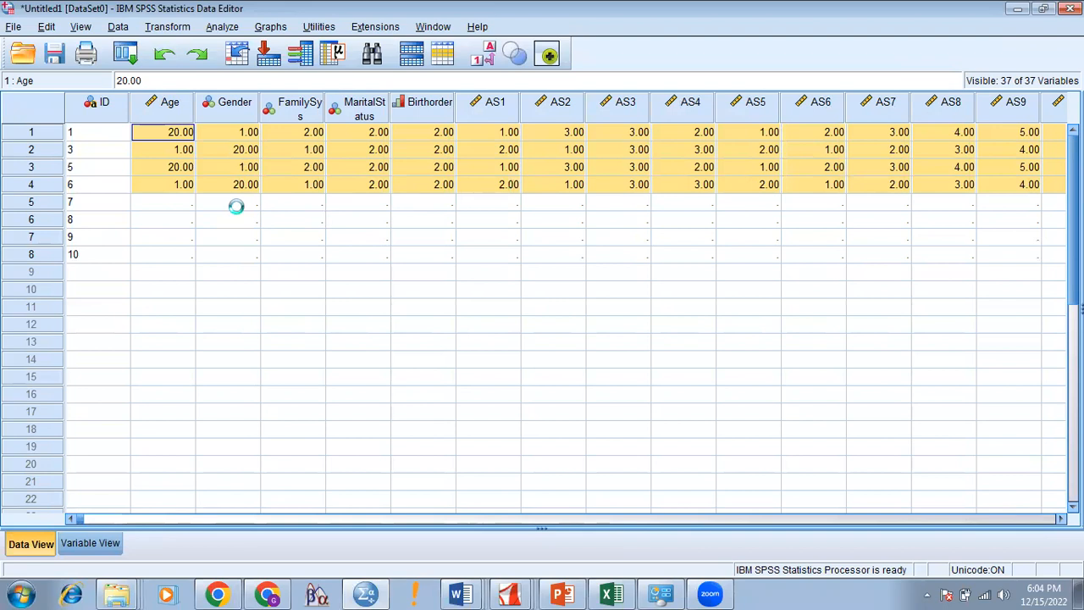
Step: Select cases 7–10 from Age through MHI10 to receive the copied four-case block
left_click(194, 204)
key("shift+Down")
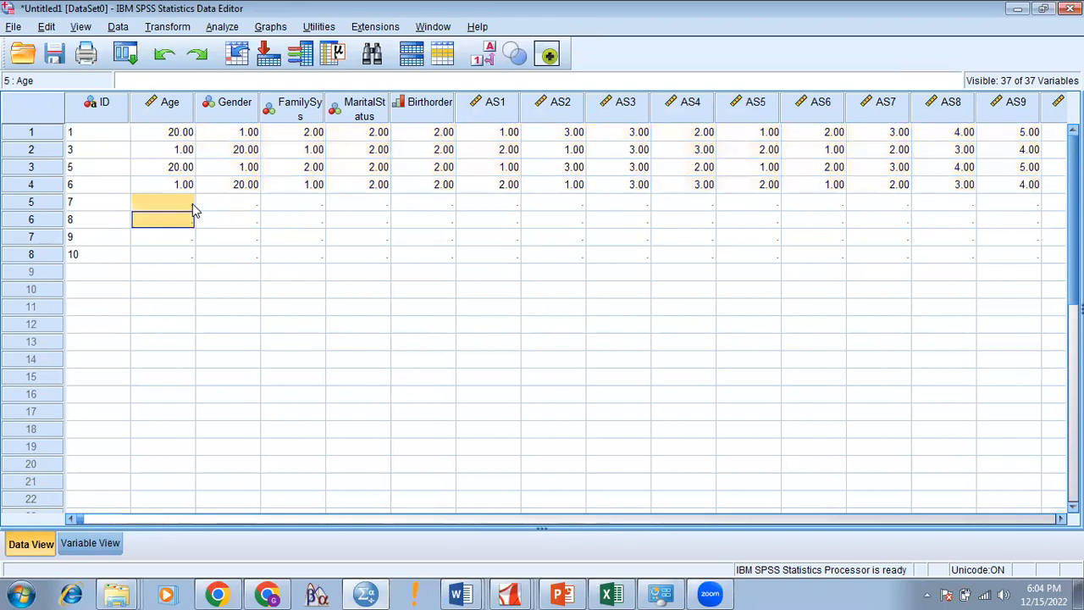
key("shift+Down")
key("shift+Down")
key("shift+Right")
key("shift+Right")
key("shift+Right")
key("shift+Right")
key("shift+Right")
key("shift+Right")
key("shift+Right")
key("shift+Right")
key("shift+Right")
key("shift+Right")
key("shift+Right")
key("shift+Right")
key("shift+Right")
key("shift+Right")
key("shift+Right")
key("shift+Right")
key("shift+Right")
key("shift+Right")
key("shift+Right")
key("shift+Right")
key("shift+Right")
key("shift+Right")
key("shift+Right")
key("shift+Right")
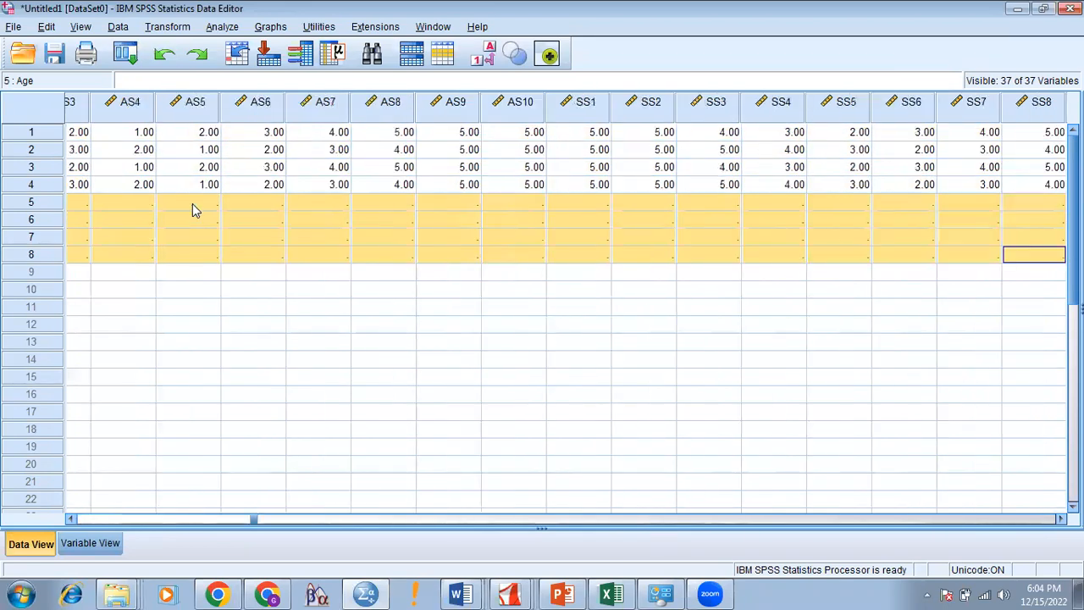
key("shift+Left")
key("shift+Left")
key("shift+Left")
key("shift+Left")
key("shift+Left")
key("shift+Left")
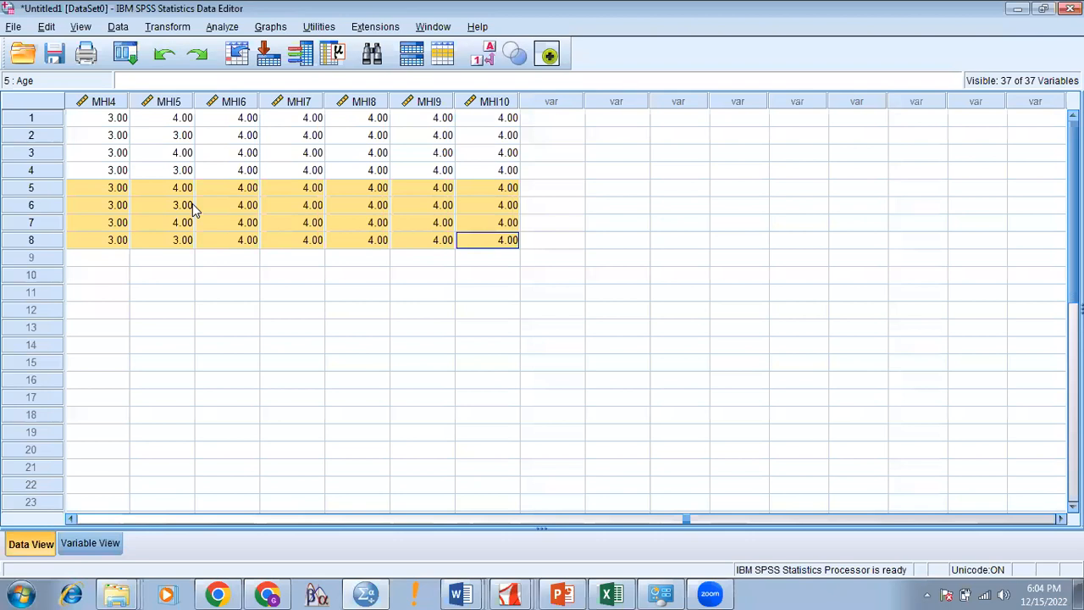
key("Up")
key("Up")
key("Up")
key("Up")
key("Up")
key("Up")
key("Up")
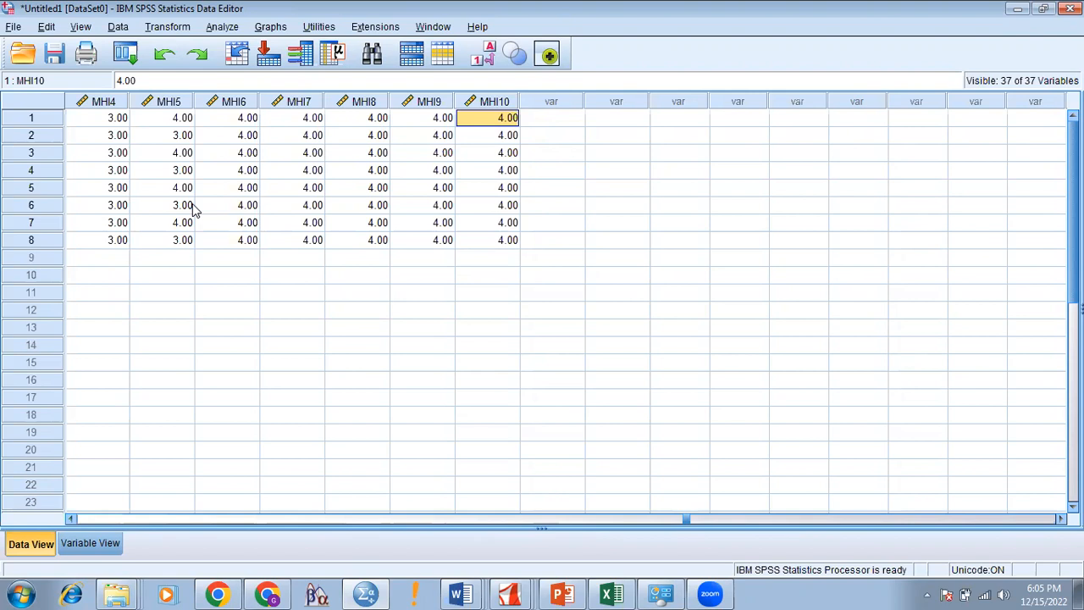
left_click(339, 7)
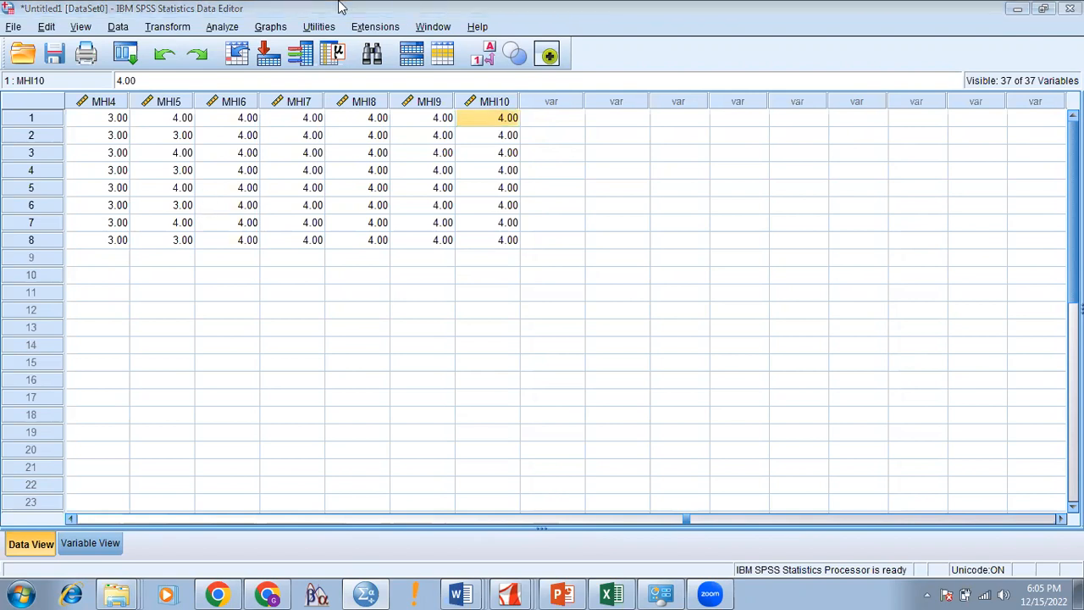